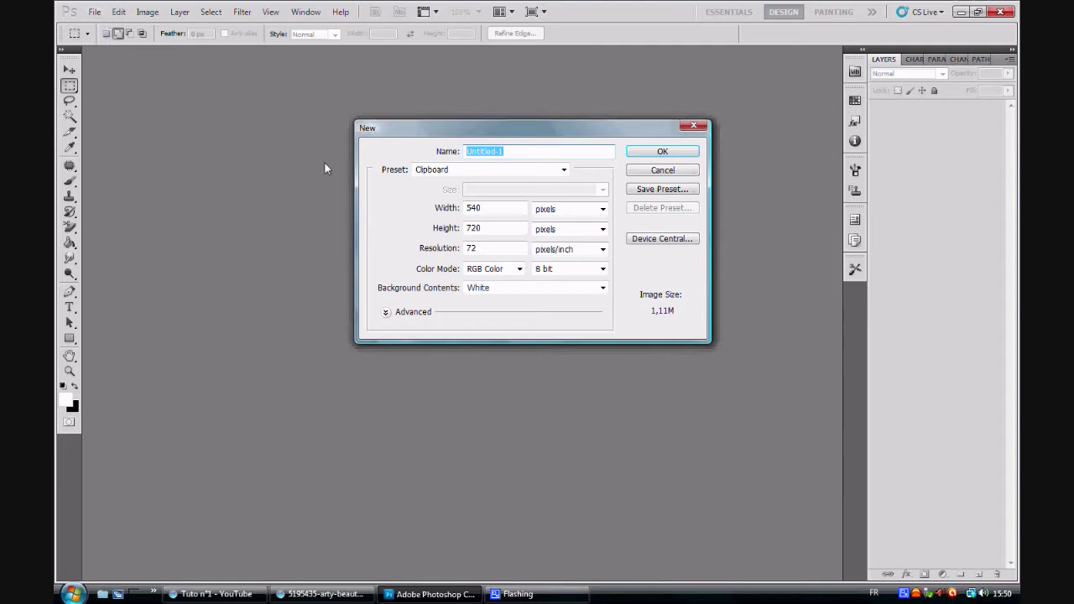
Switch to the browser and open the YouTube channel page to examine its vertical logo and background artwork.
double_click(478, 208)
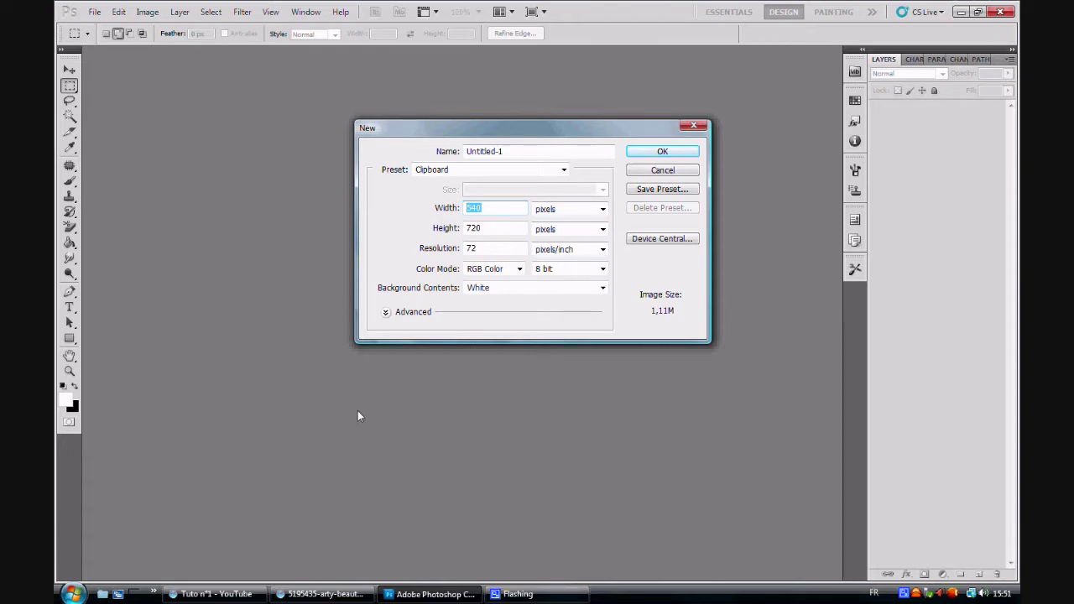
left_click(214, 594)
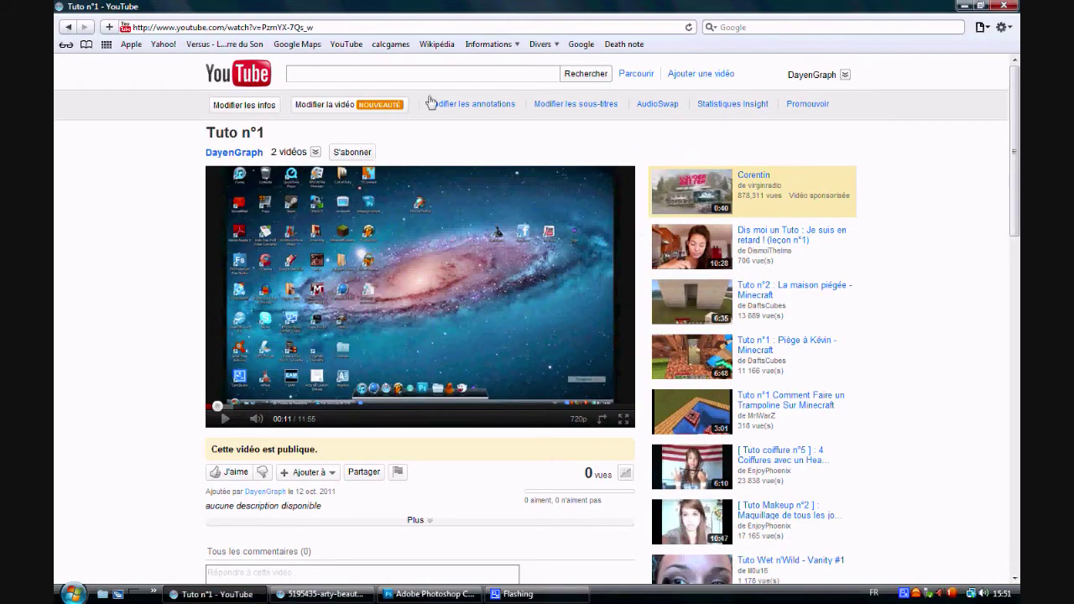
left_click(809, 75)
left_click(773, 118)
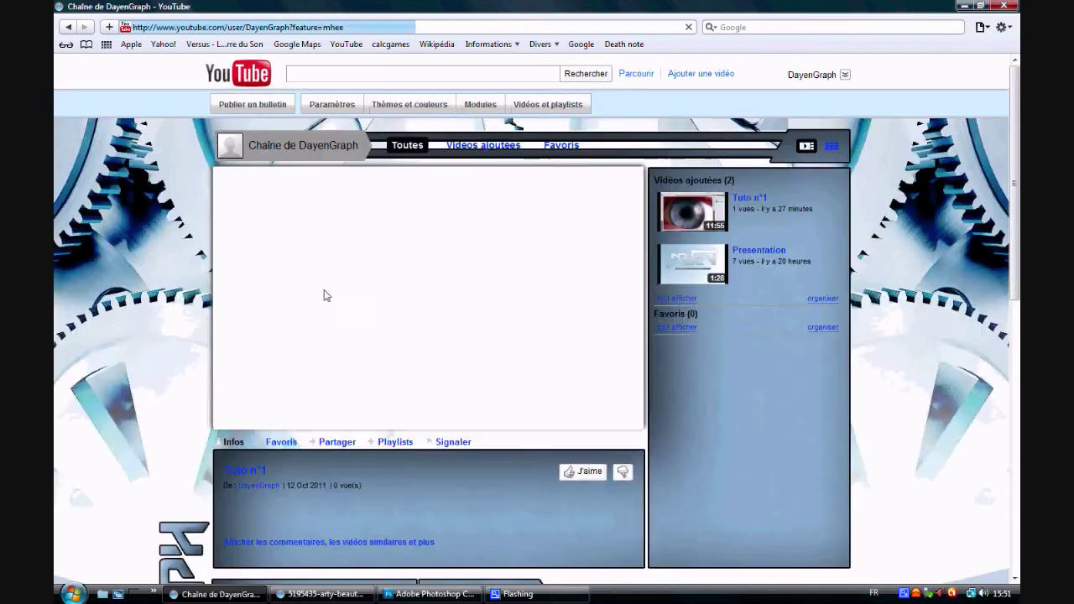
scroll(311, 288, "down", 6)
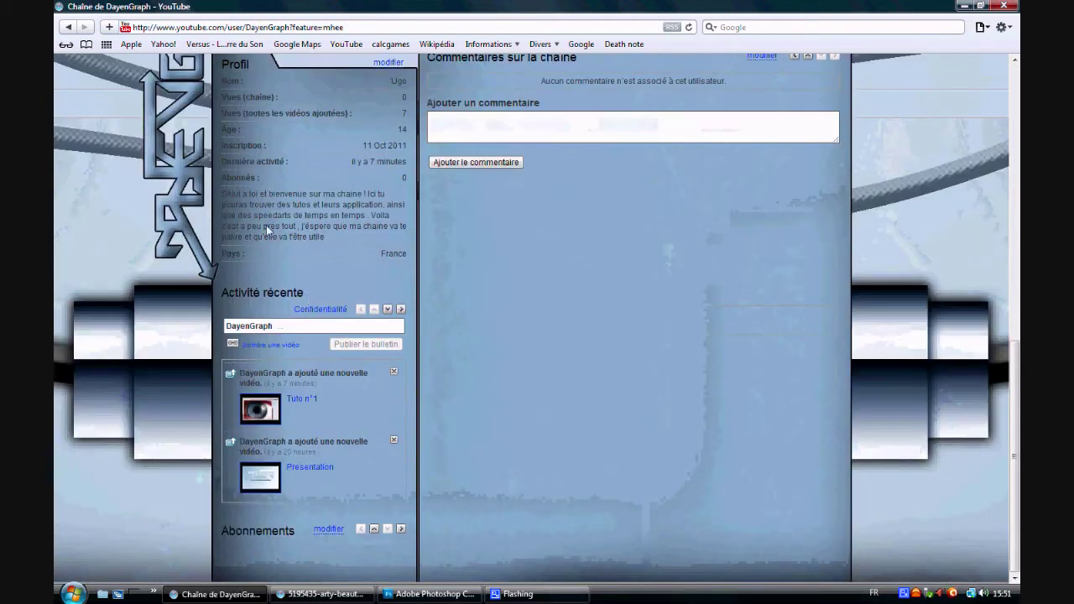
scroll(266, 225, "up", 3)
scroll(175, 432, "down", 2)
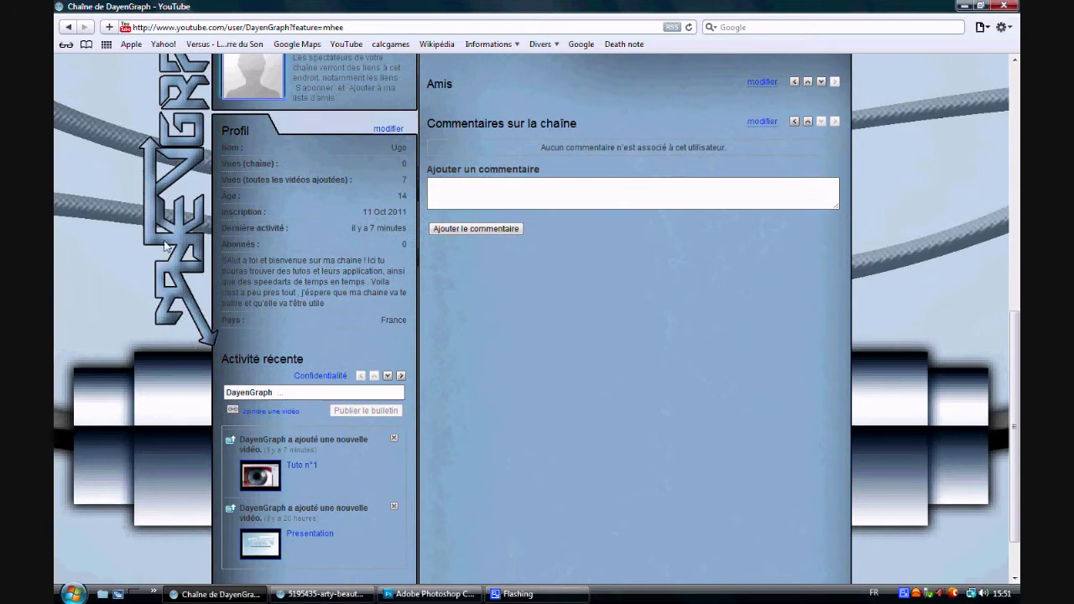
scroll(369, 302, "up", 6)
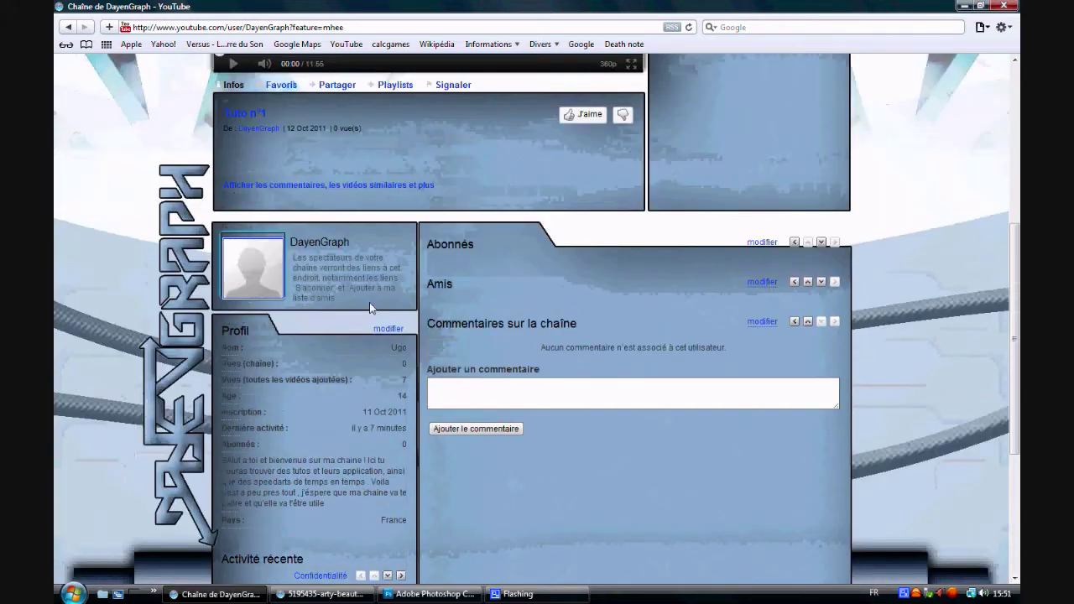
scroll(369, 302, "down", 3)
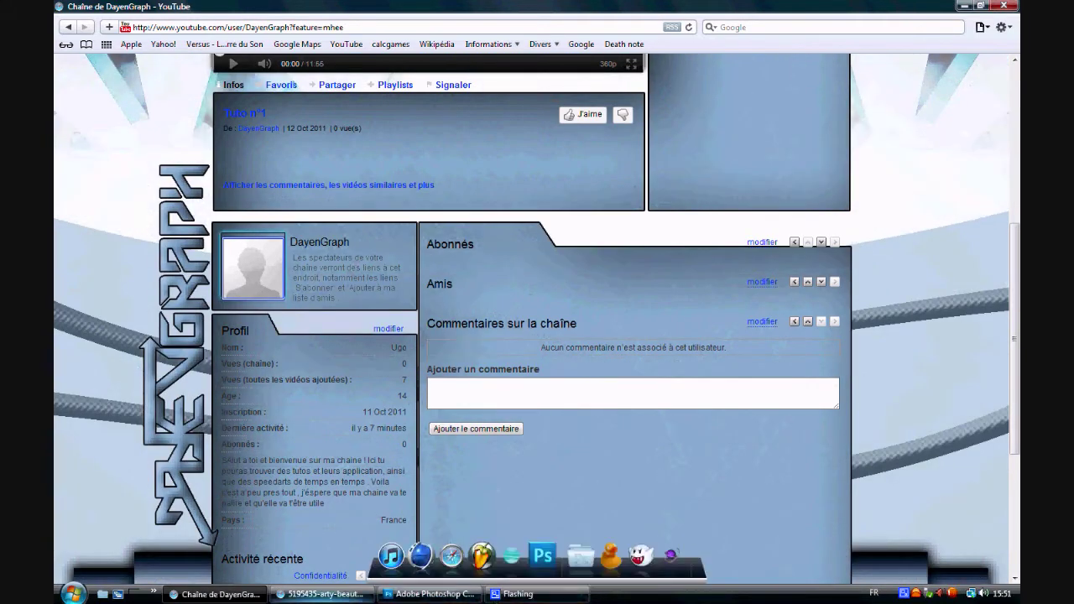
Switch back to Photoshop and create a new document 1440 pixels wide and 900 pixels high.
left_click(431, 594)
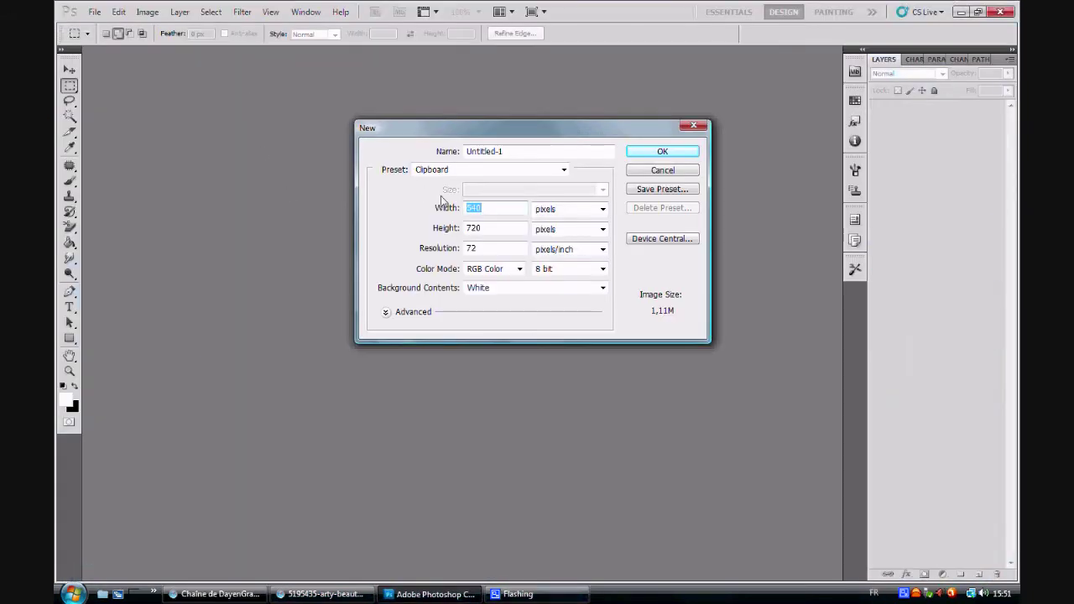
type("1440")
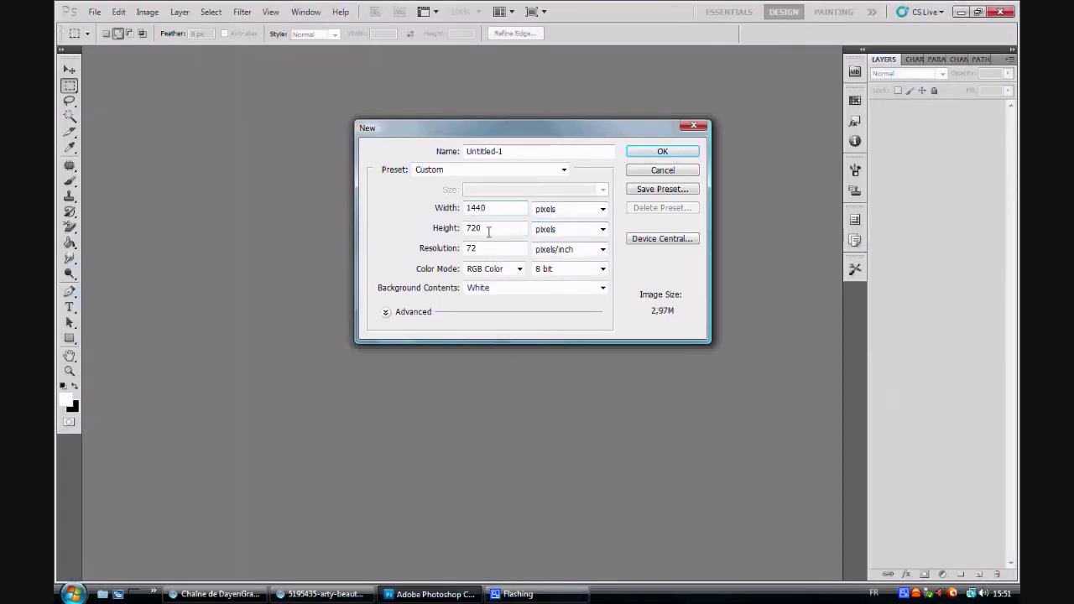
key("Tab")
type("900")
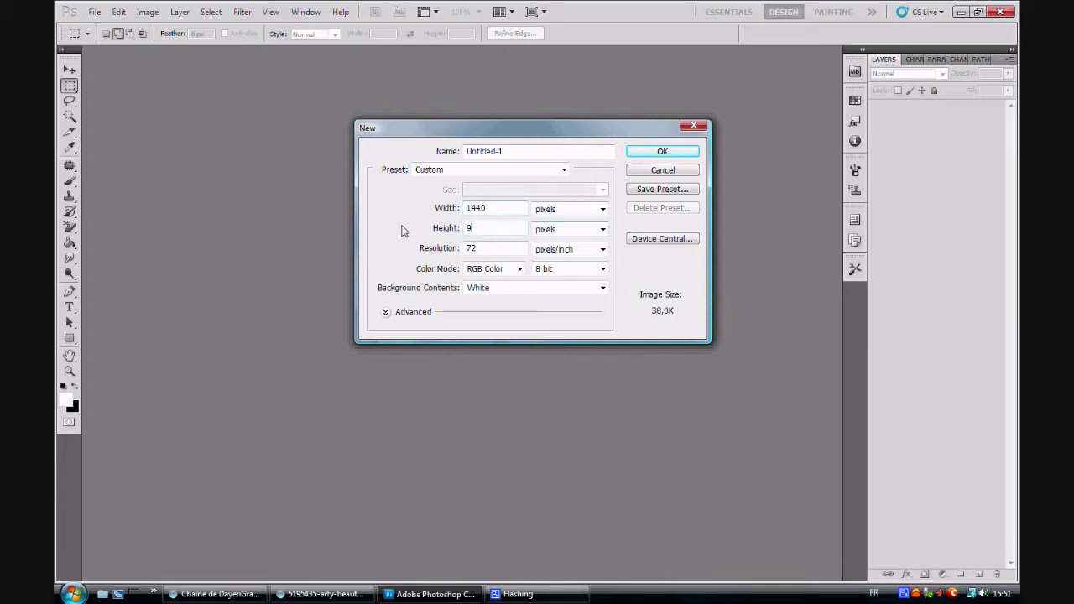
left_click(648, 155)
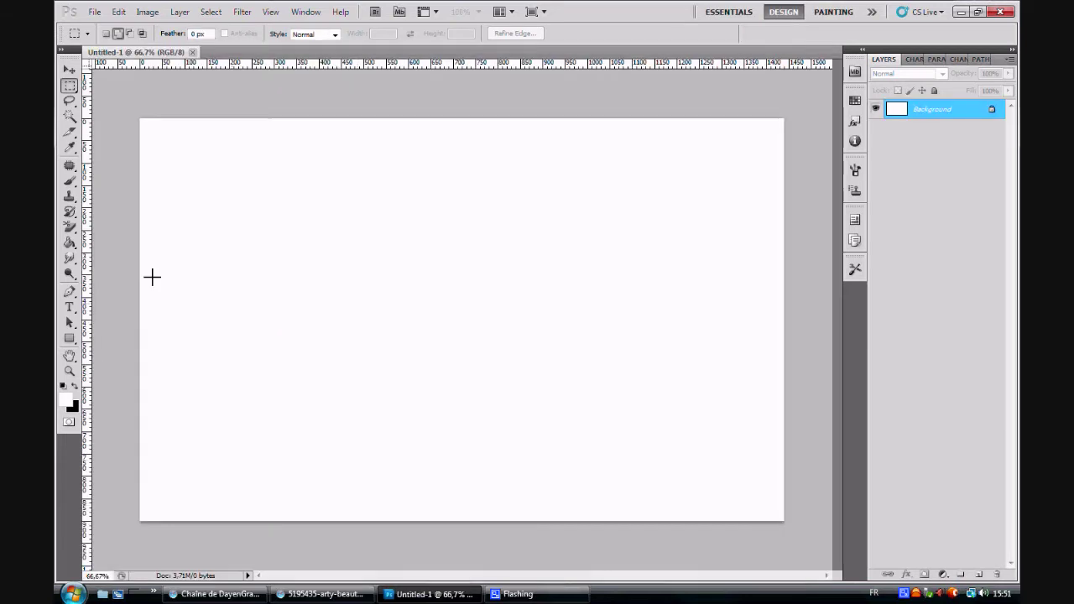
Start a text line left of the canvas centre and view the channel's logo lettering for reference.
left_click(70, 372)
right_click(227, 342)
left_click(259, 349)
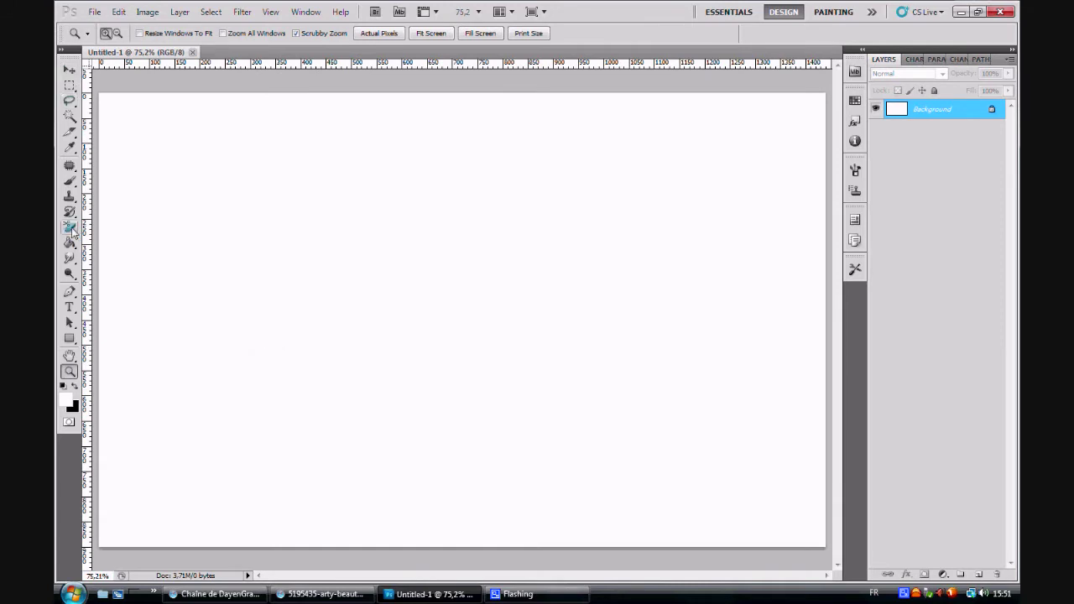
left_click(69, 307)
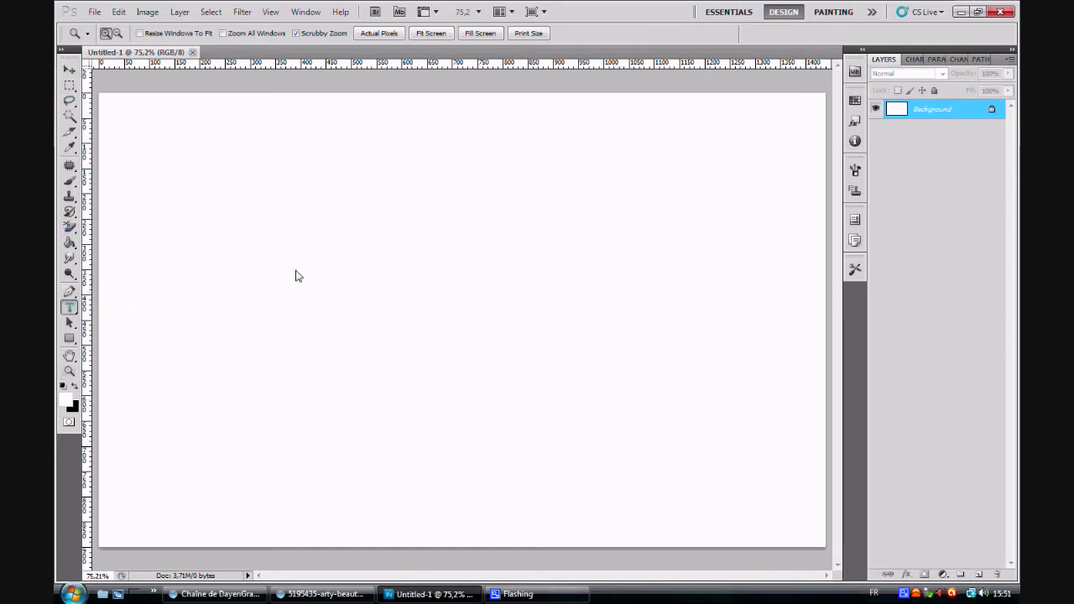
left_click(276, 302)
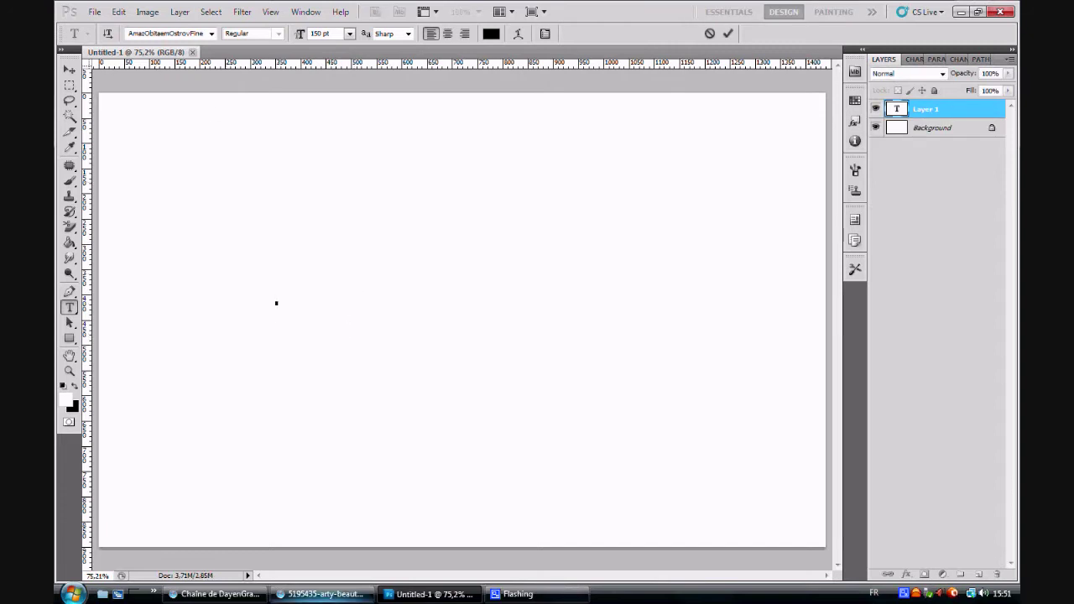
left_click(215, 594)
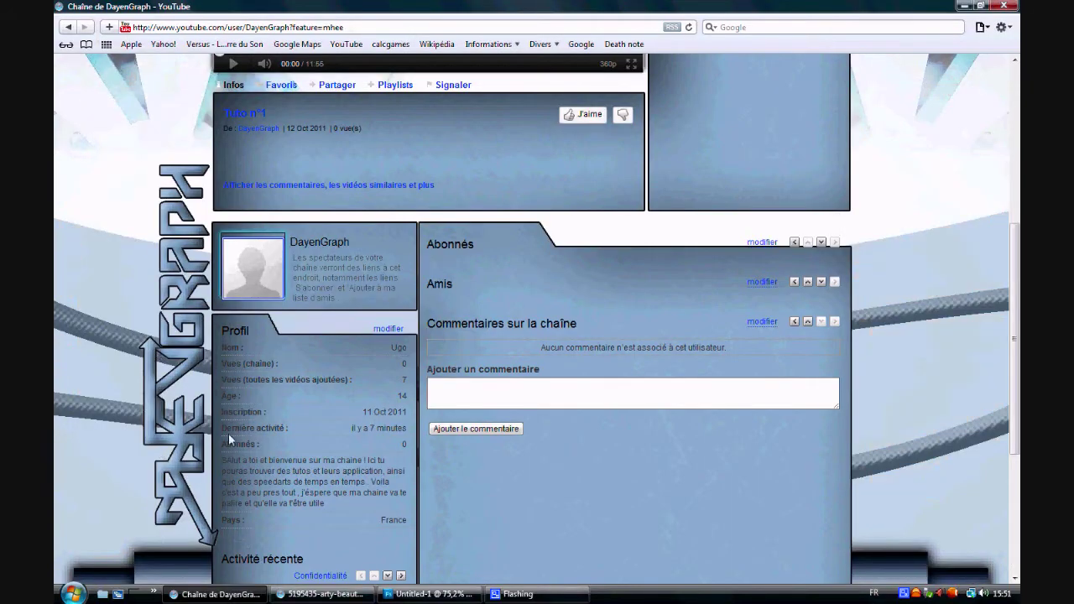
left_click(432, 594)
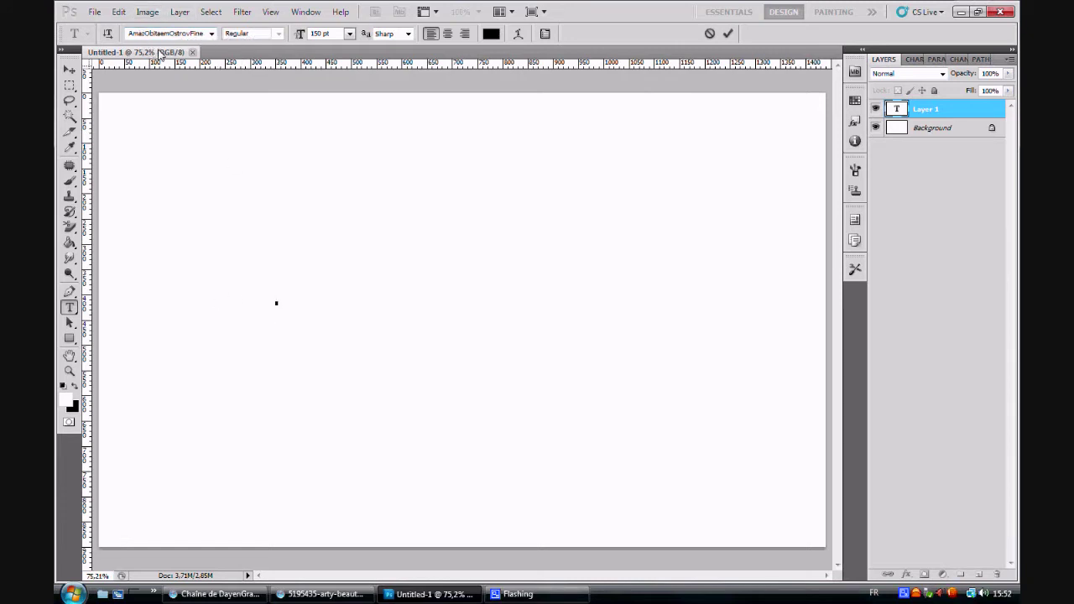
Set the text font to AmazObitaemOstrovBold and enter DAYEN in the text line.
left_click(213, 33)
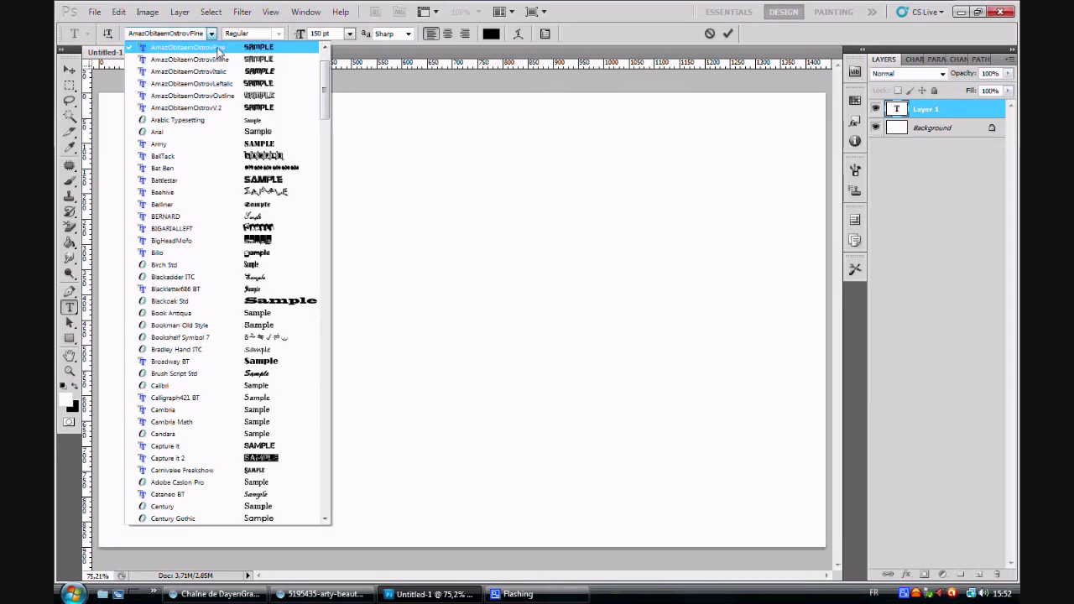
left_click(224, 87)
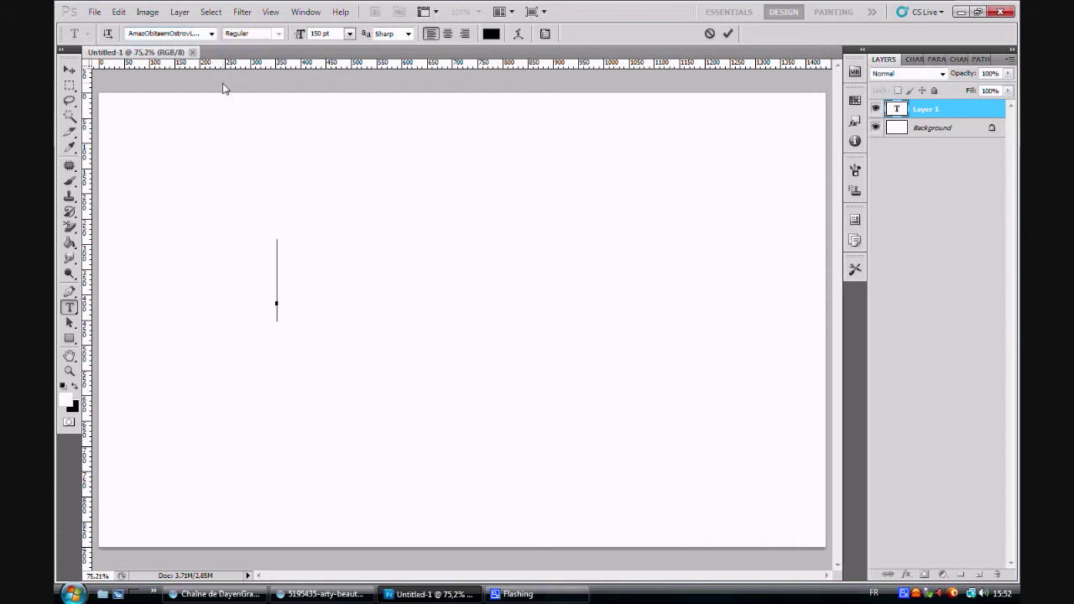
left_click(213, 37)
scroll(222, 76, "up", 2)
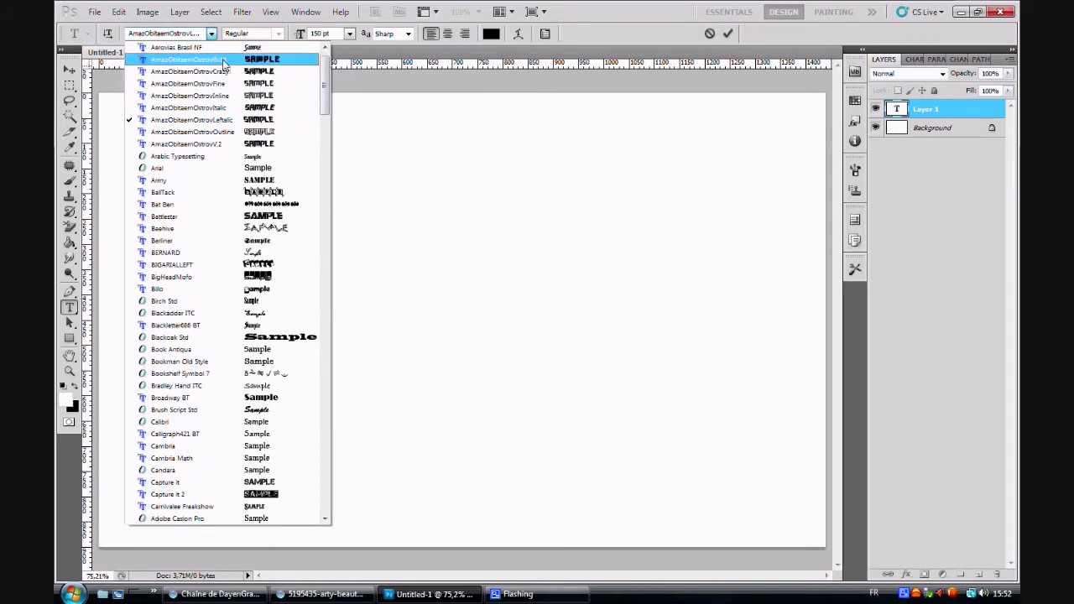
left_click(224, 61)
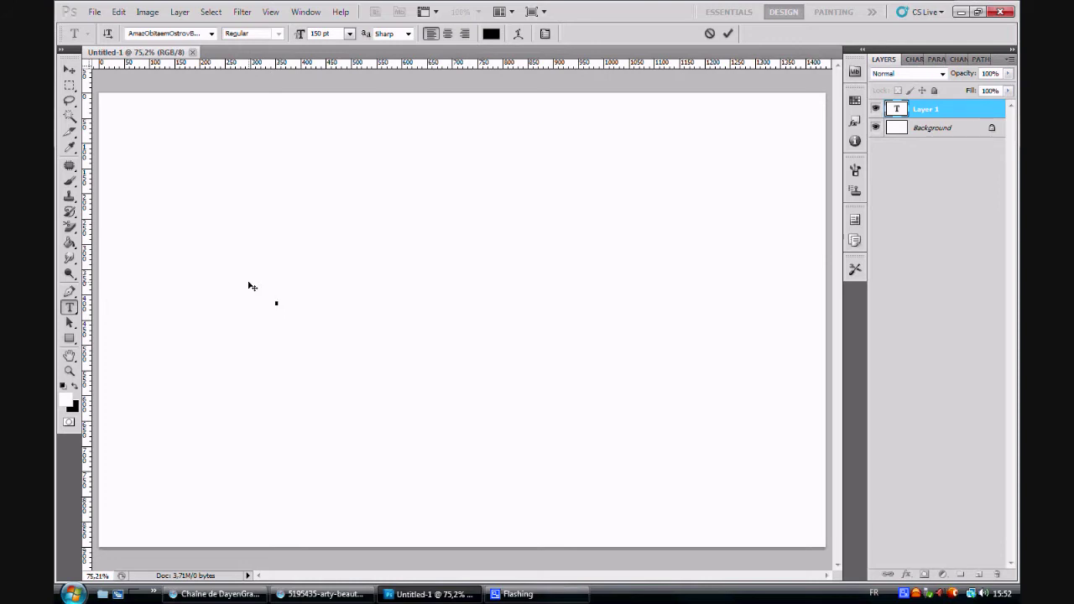
type("DAYEN")
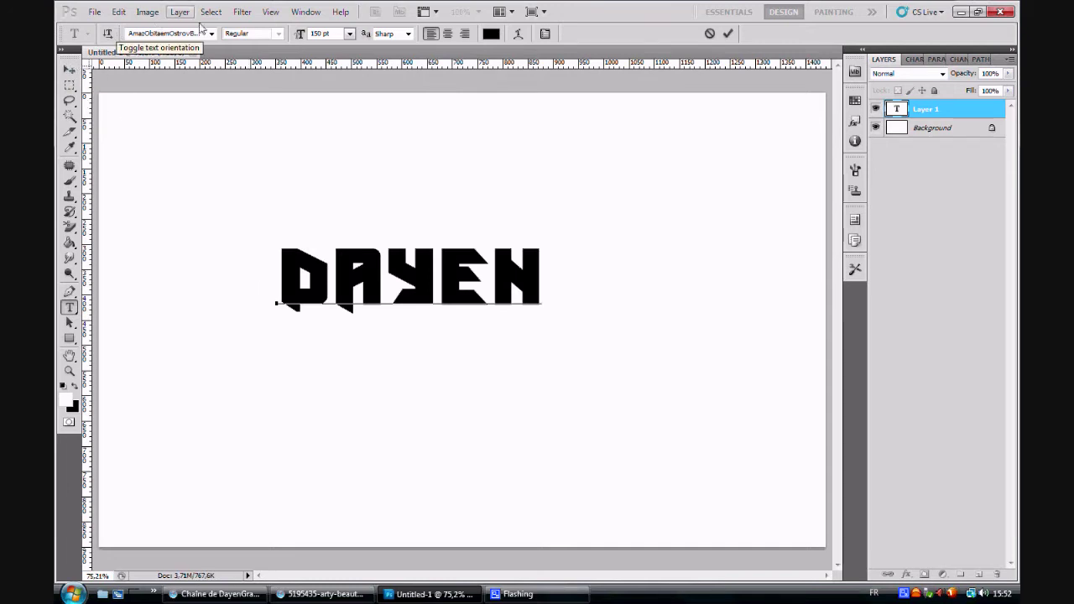
Change the font of the whole DAYEN text to AmazObitaemOstrovFine.
double_click(283, 304)
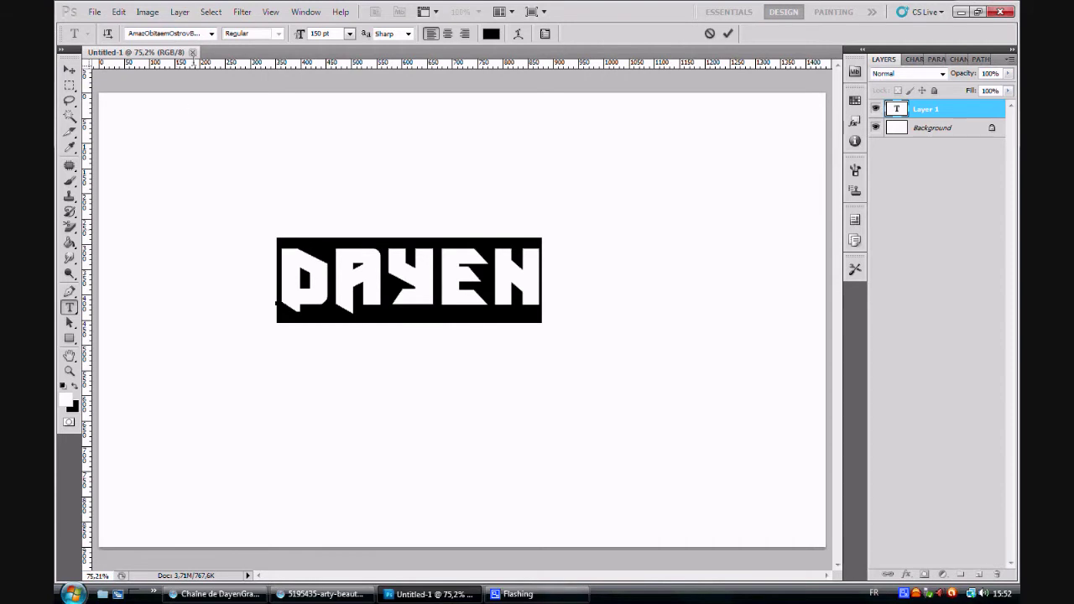
left_click(211, 34)
left_click(182, 33)
key("Down")
key("Down")
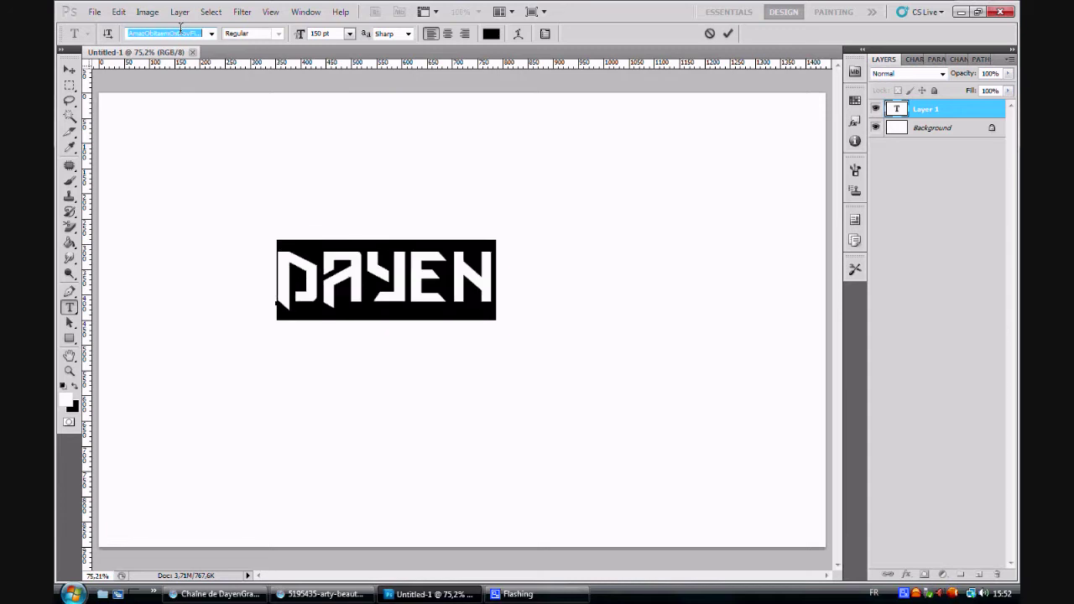
Move the DAYEN text toward the centre of the canvas.
left_click(70, 70)
left_click_drag(384, 276, 446, 304)
left_click(69, 371)
left_click(425, 312)
left_click(556, 331, "alt")
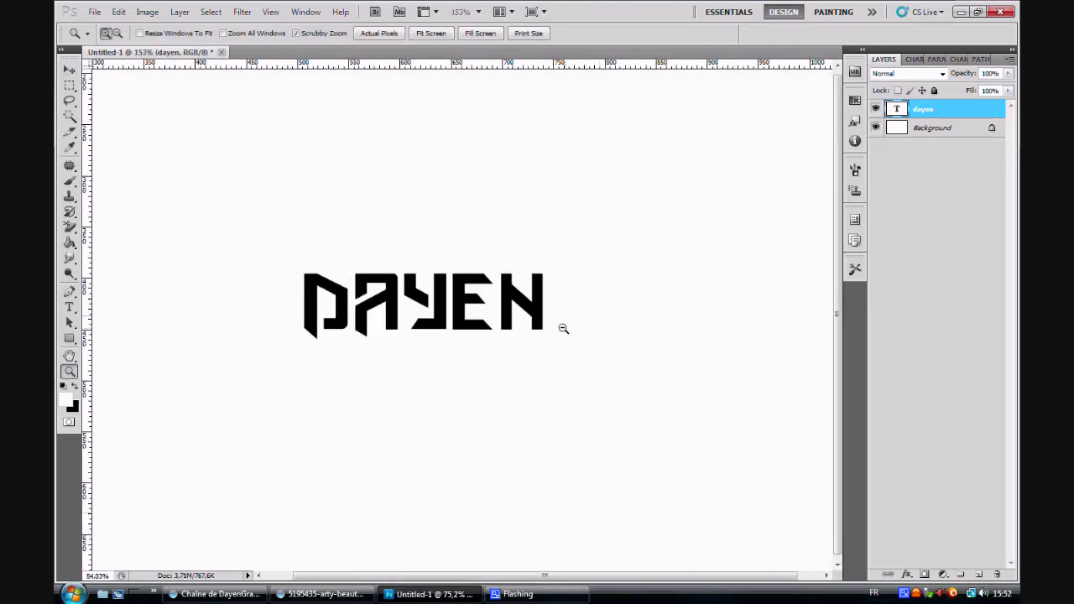
Set the font size of the whole DAYEN text to 400 pt and commit the change.
left_click(70, 307)
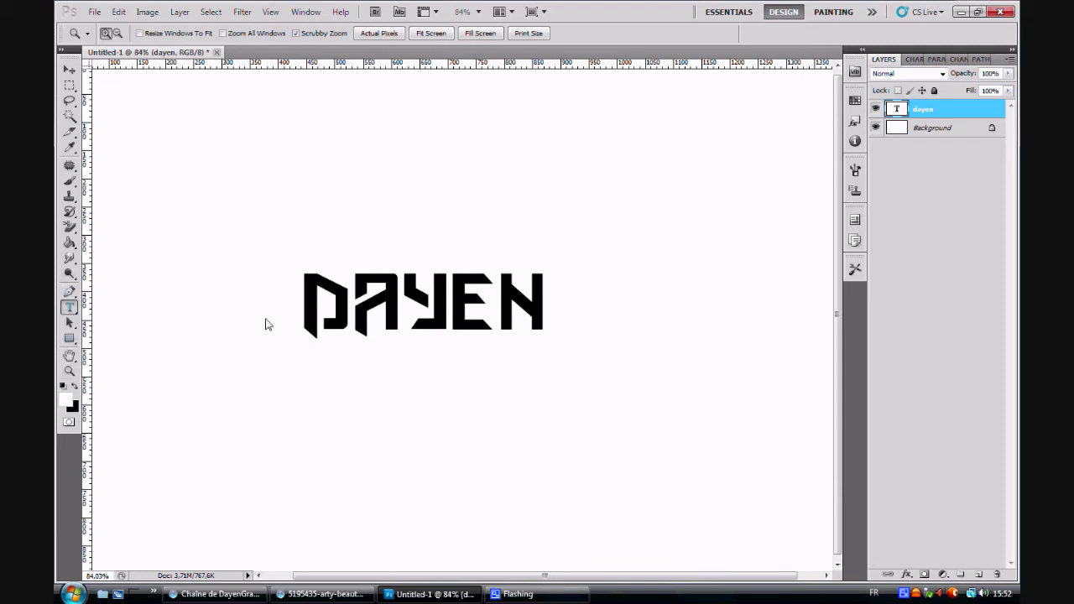
left_click_drag(304, 311, 575, 310)
left_click(348, 34)
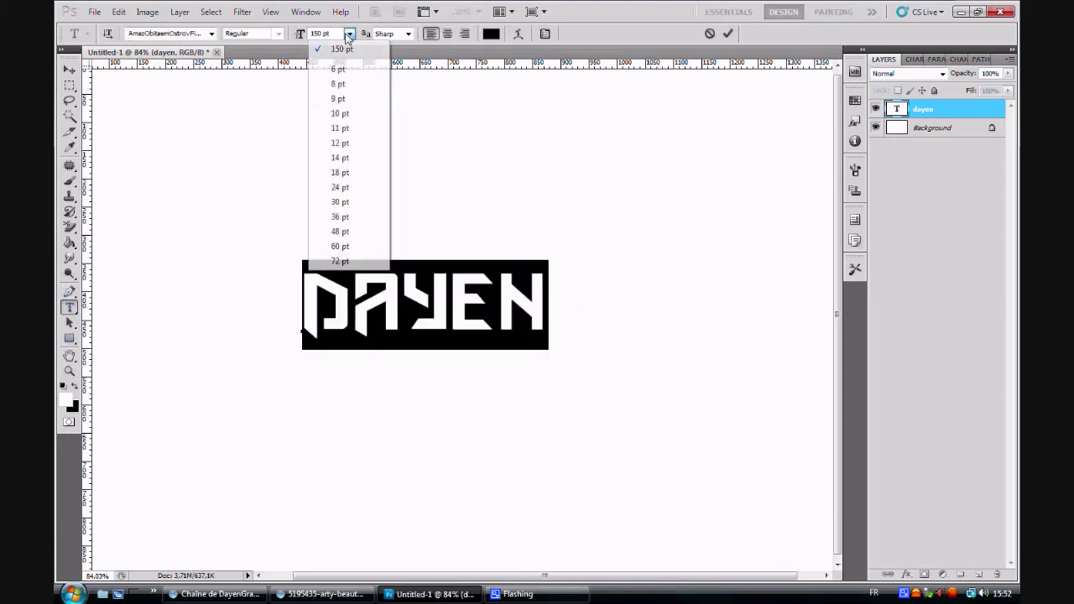
left_click(317, 33)
left_click(299, 37)
type("400")
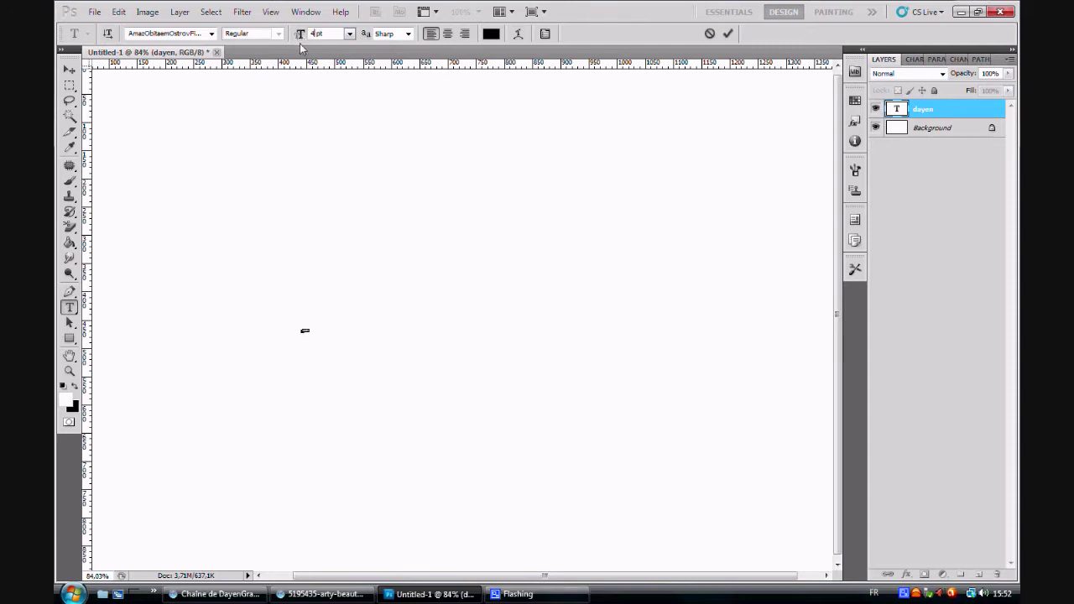
left_click(70, 70)
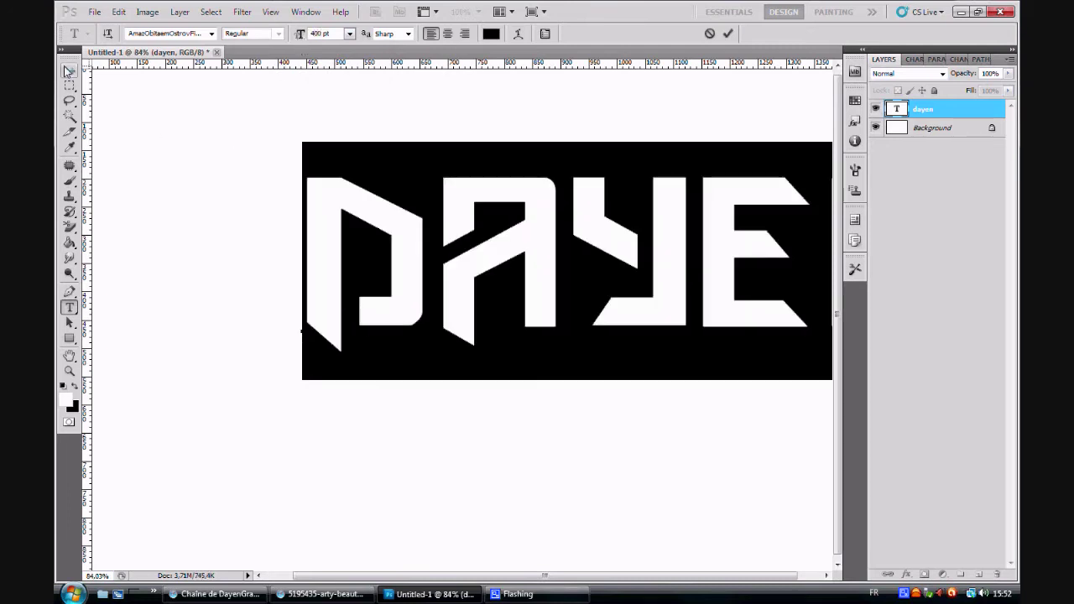
Reposition the enlarged DAYEN text so the whole word lies within the canvas.
left_click(70, 371)
right_click(200, 408)
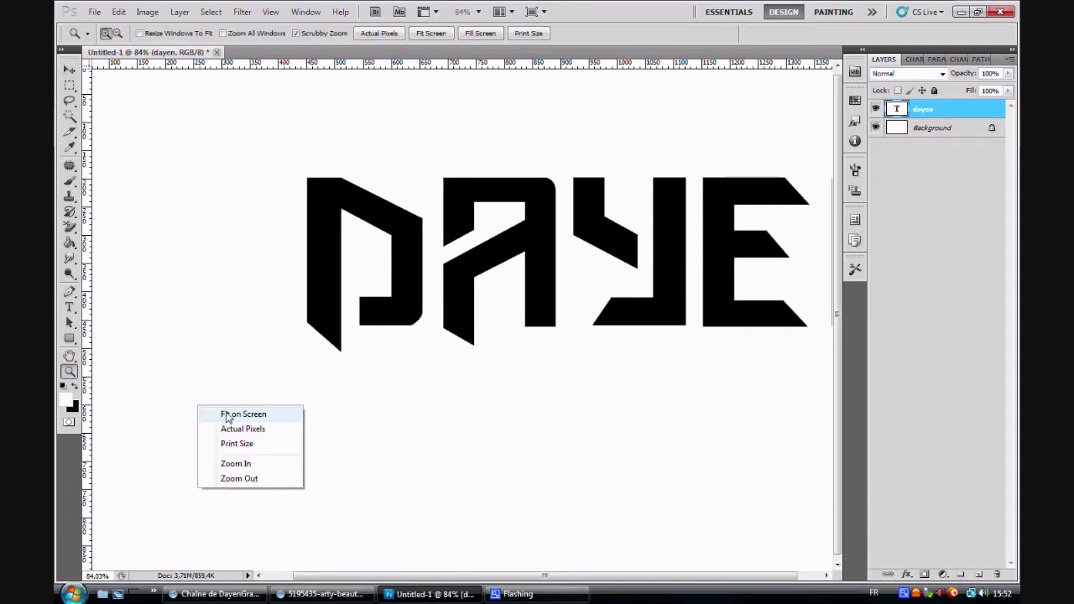
left_click(240, 412)
left_click(70, 70)
left_click_drag(537, 204, 380, 225)
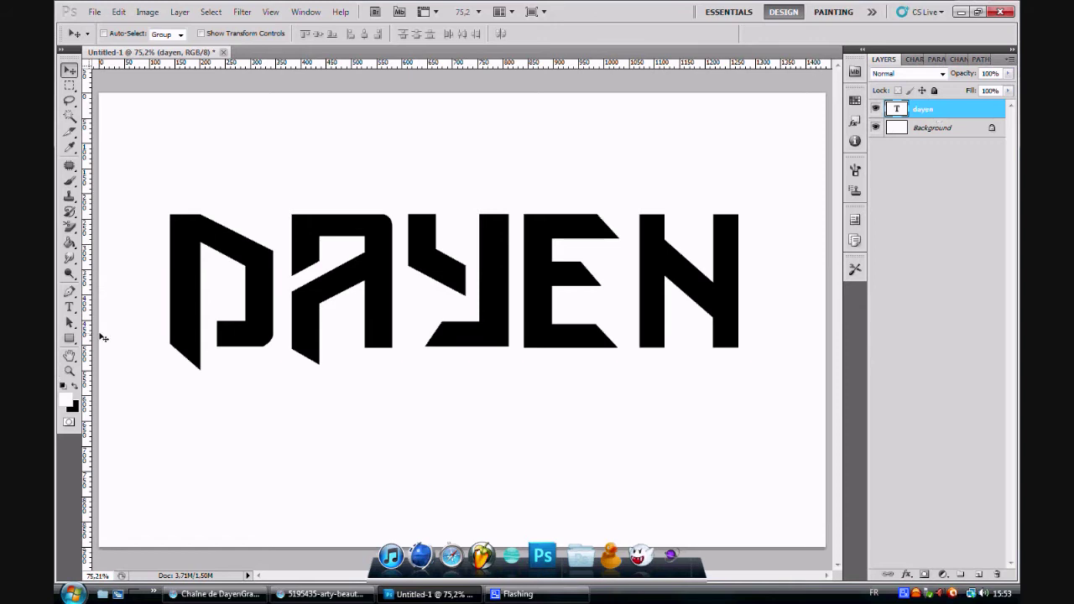
Try to erase on the DAYEN text layer with the Eraser tool, cancelling its rasterization.
left_click_drag(69, 227, 104, 234)
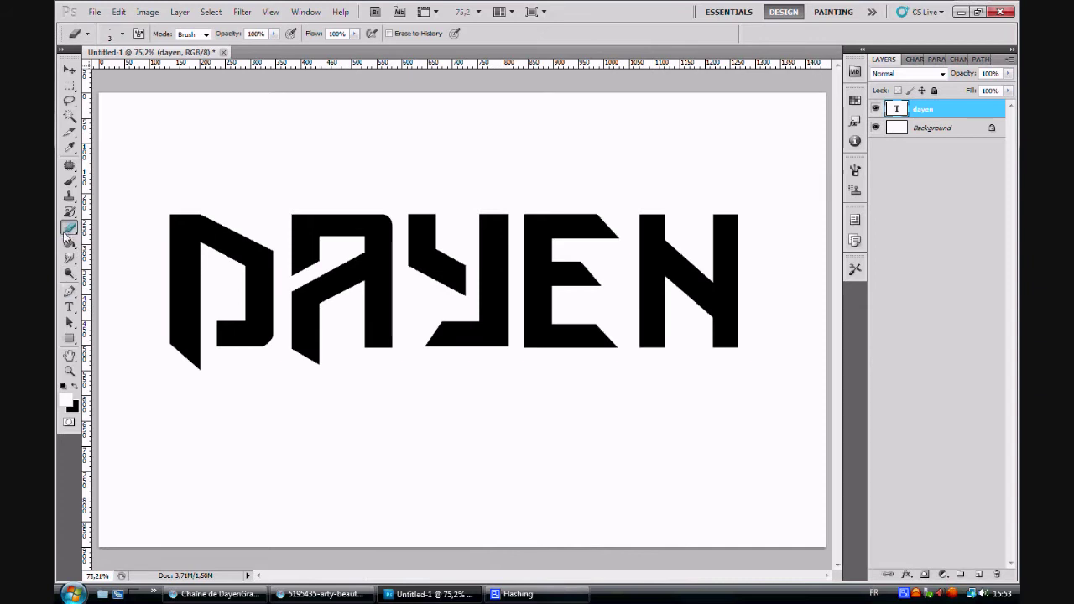
left_click(192, 183)
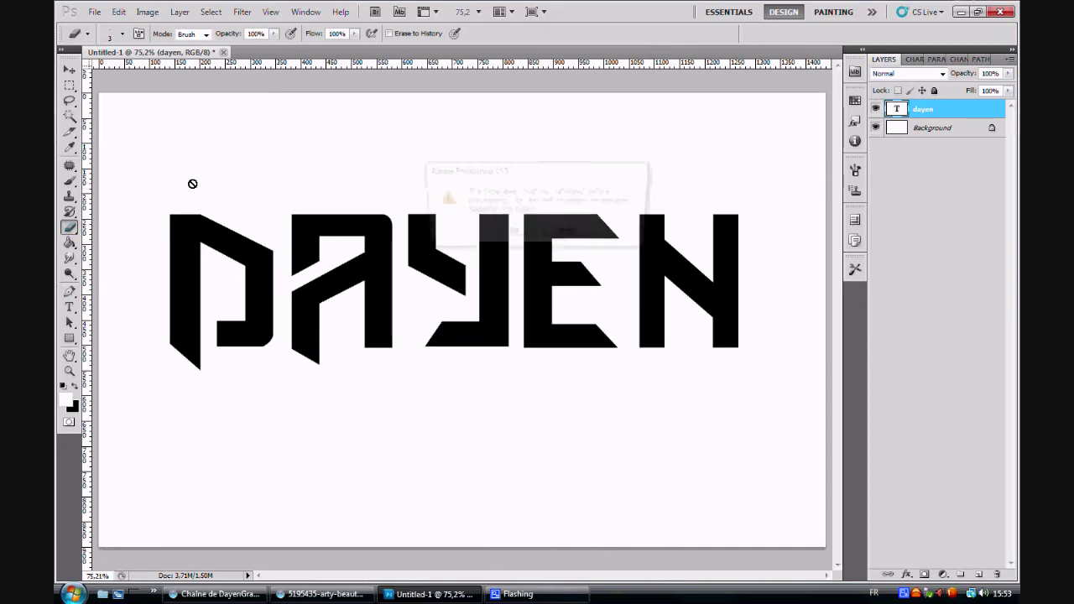
left_click(566, 235)
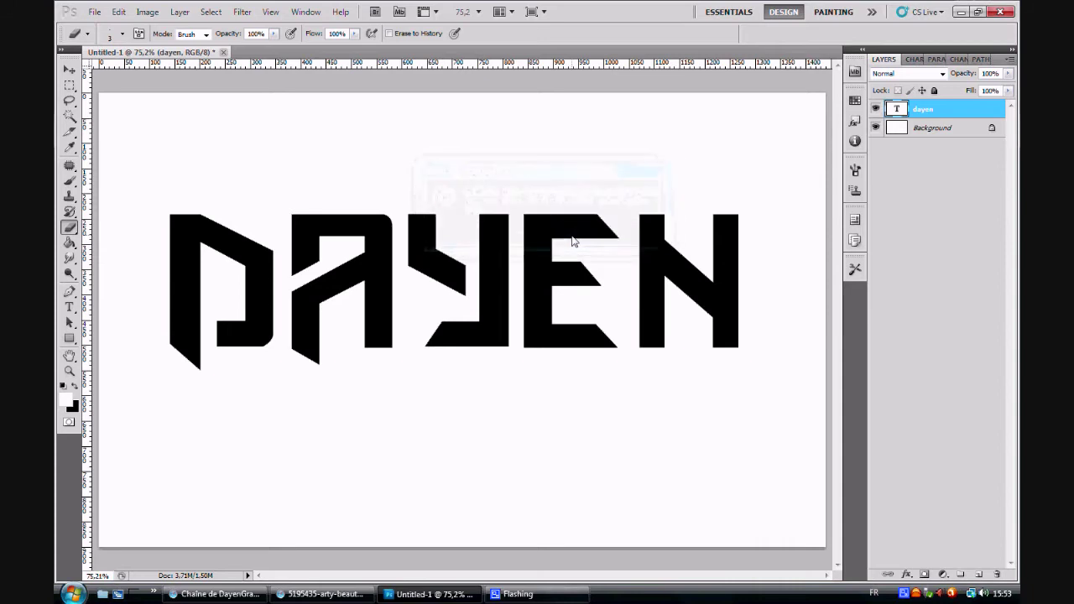
left_click(238, 185)
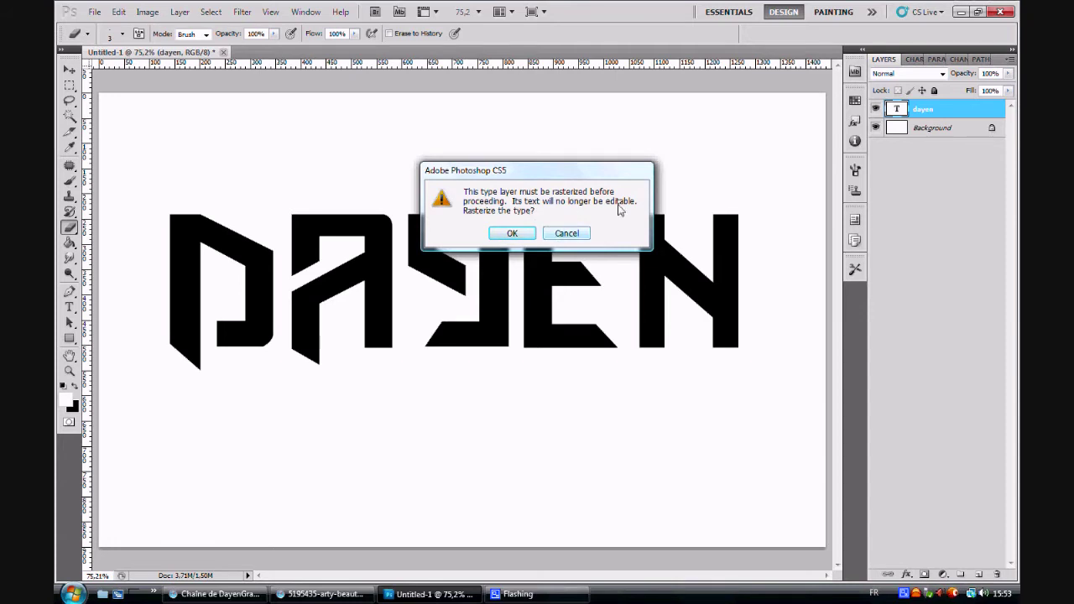
left_click(564, 233)
left_click(547, 234)
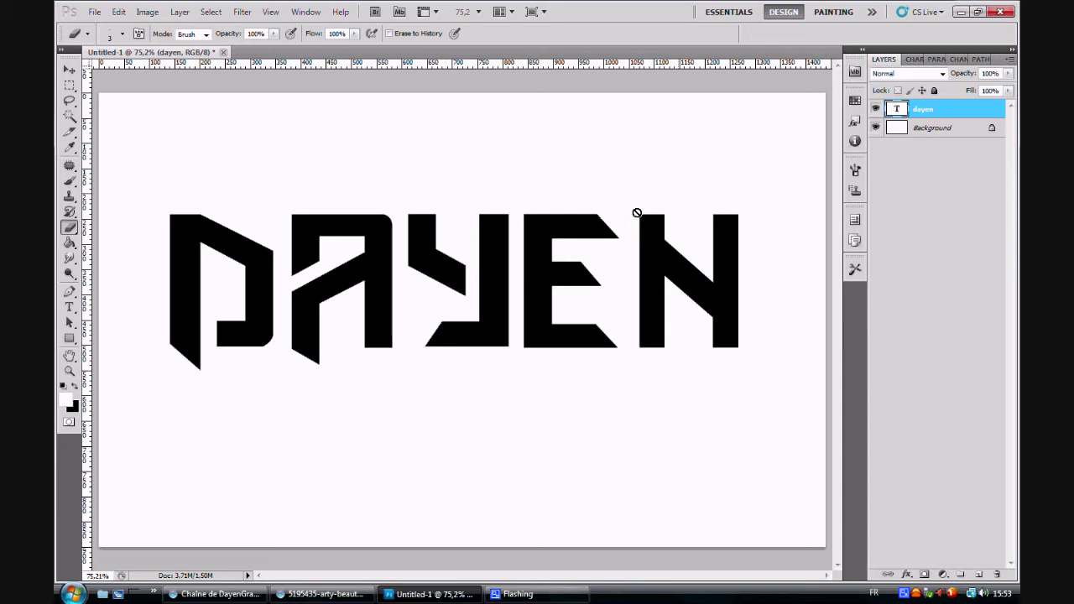
Rasterize the DAYEN text layer.
right_click(961, 107)
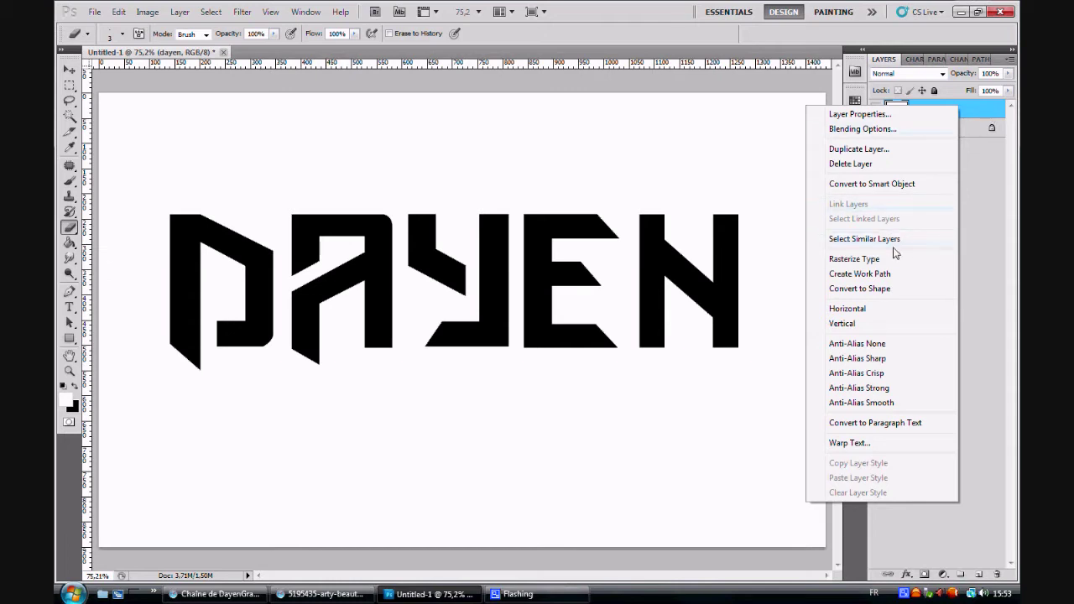
left_click(869, 259)
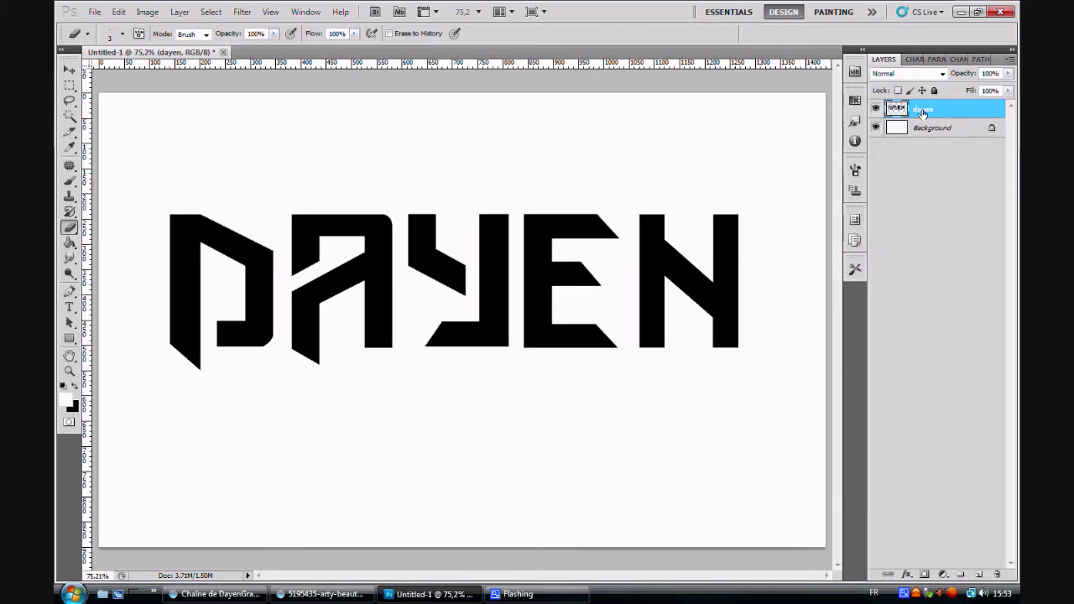
left_click(70, 69)
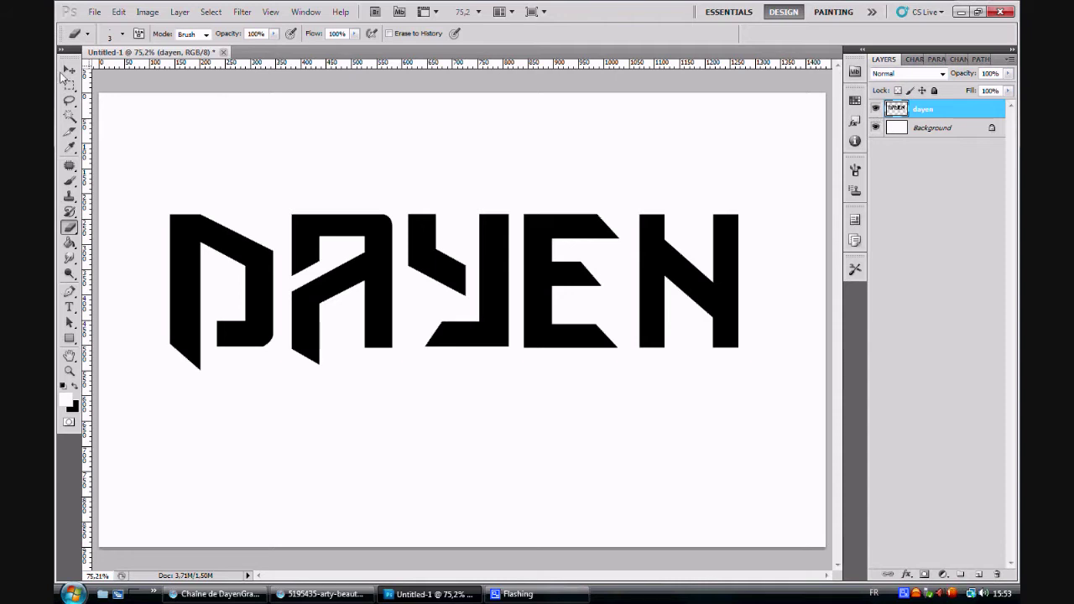
Enlarge the Eraser brush so it can remove whole parts of a letter.
left_click(70, 228)
left_click(122, 33)
left_click_drag(100, 70, 125, 70)
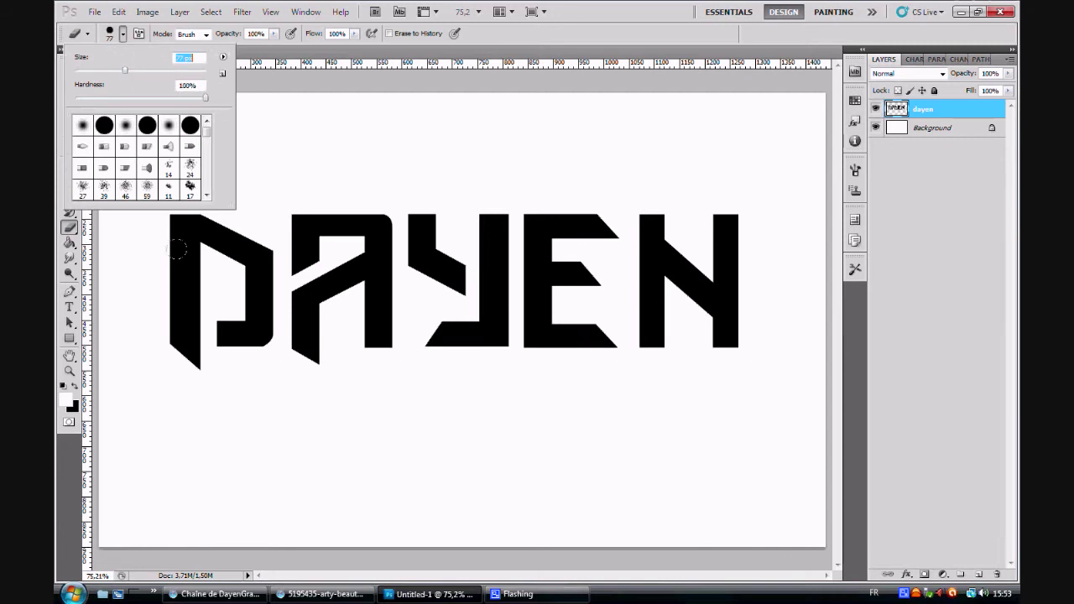
Try erasing the upper-left corner of the D, and undo the stroke.
left_click_drag(176, 250, 163, 210)
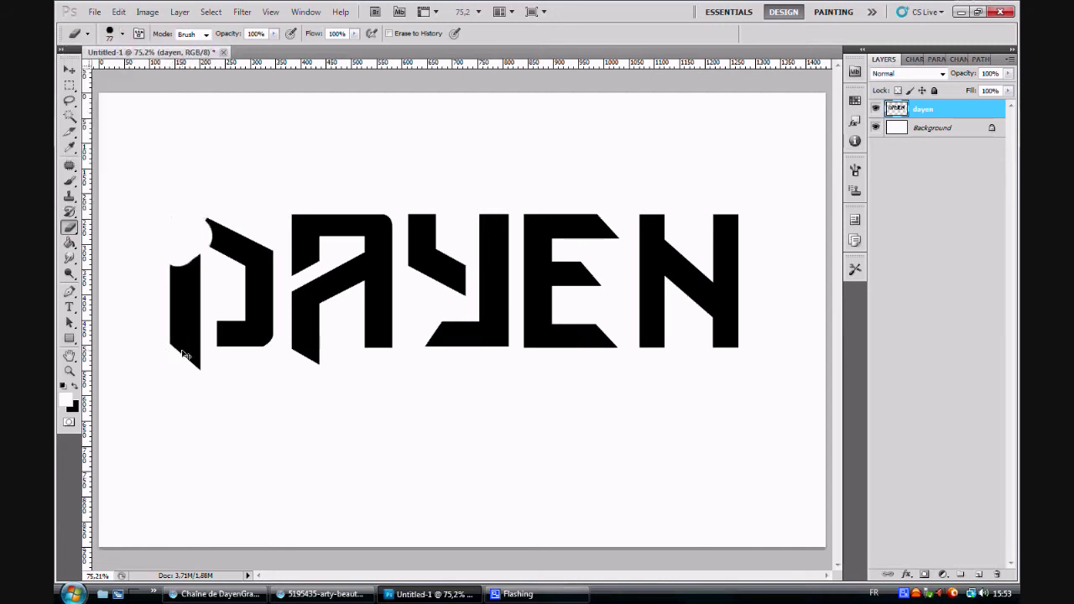
key("ctrl+z")
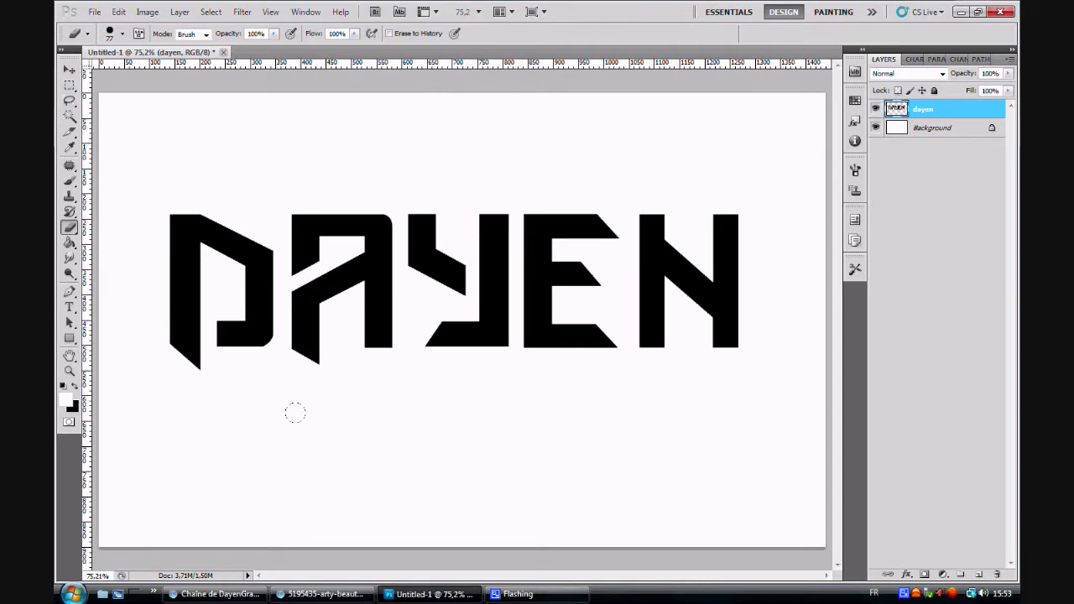
Switch to the DayenGraph channel page to examine its logo lettering, and return to the Photoshop document.
left_click(206, 594)
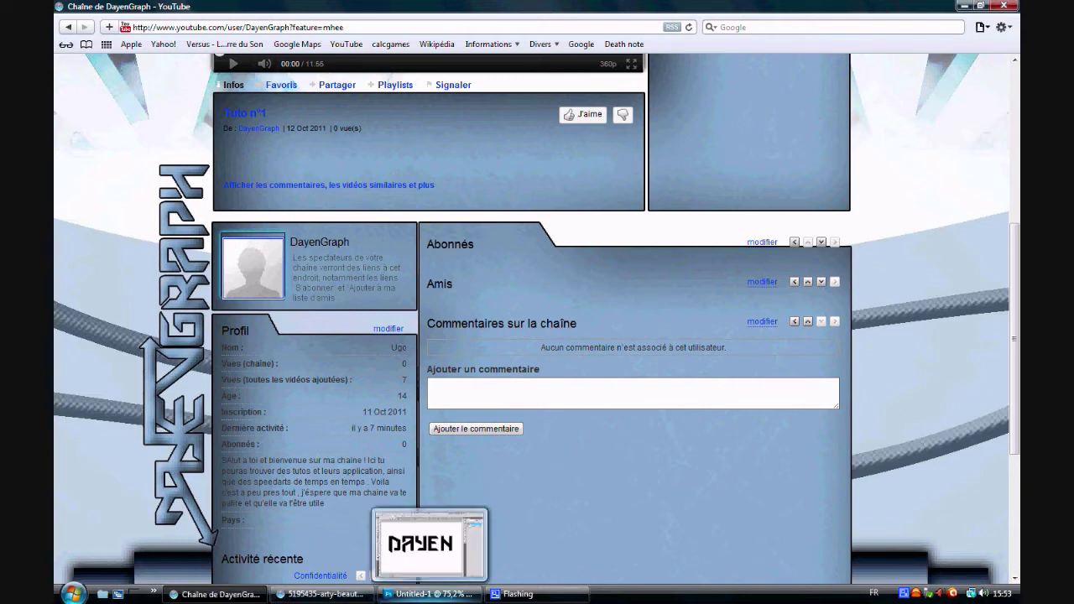
left_click(428, 593)
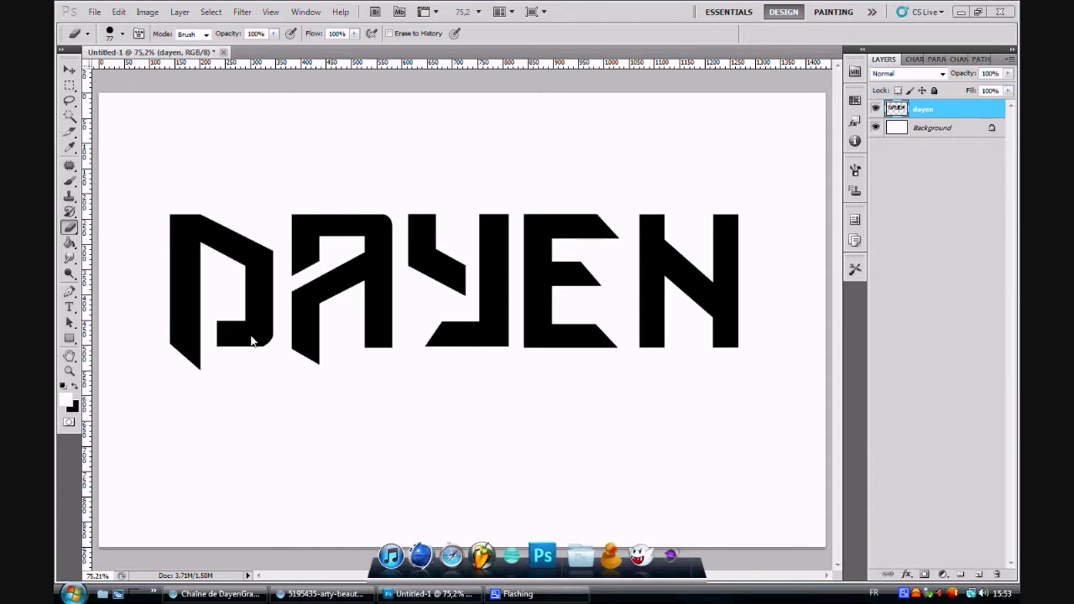
Select the letter A with a rectangular marquee and move it left so it overlaps the right side of the D.
left_click(69, 87)
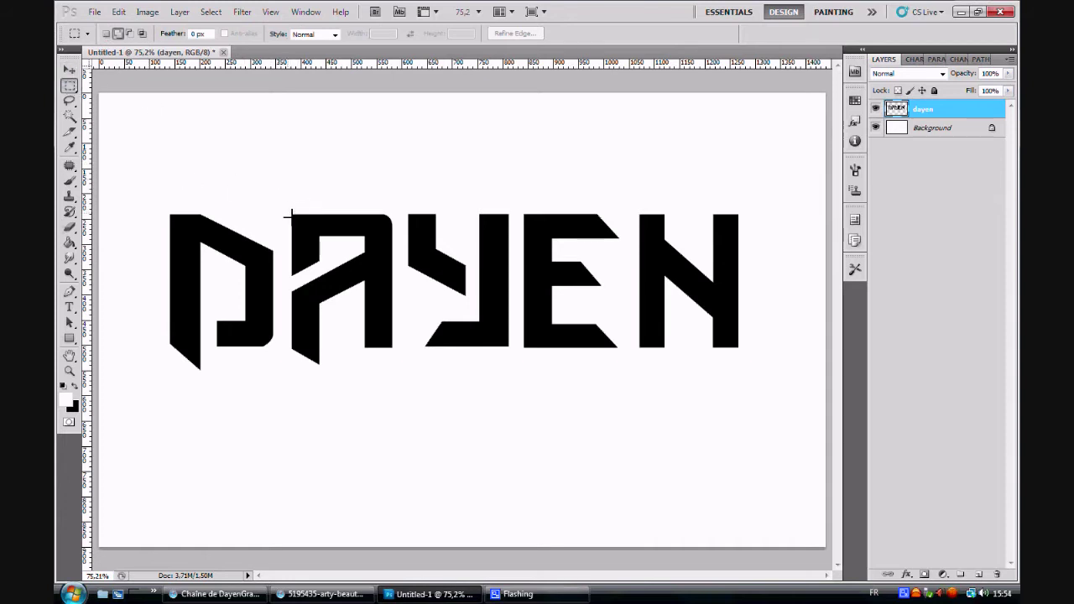
right_click(69, 86)
left_click(109, 87)
left_click_drag(288, 209, 399, 366)
key("v")
left_click_drag(377, 273, 203, 165)
Nudge the A one pixel left to line up its left stem with the D's right stem.
left_click(70, 371)
scroll(254, 207, "up", 2)
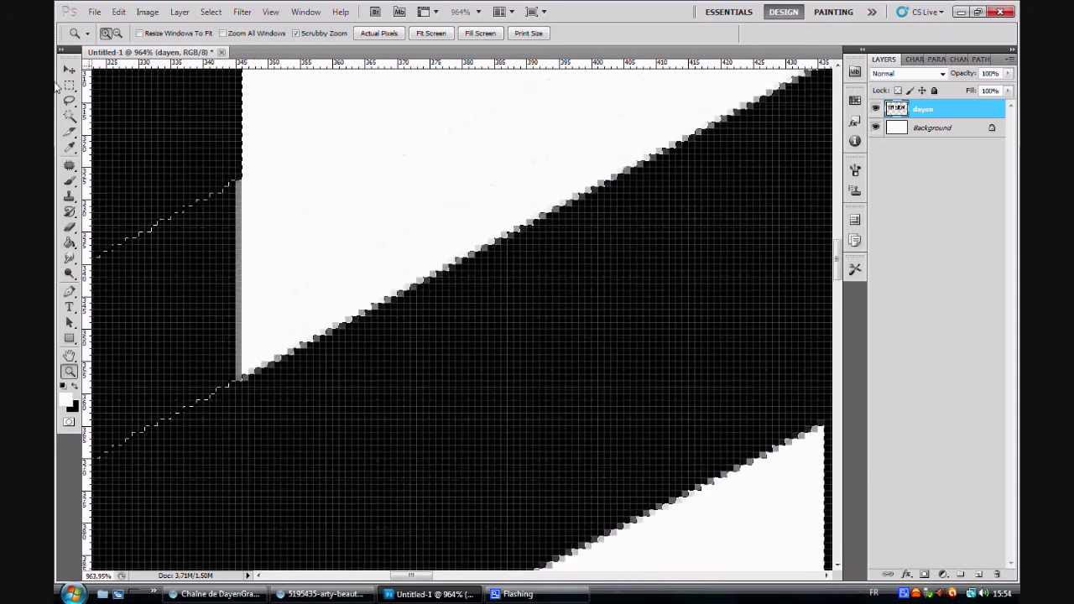
key("ctrl+Left")
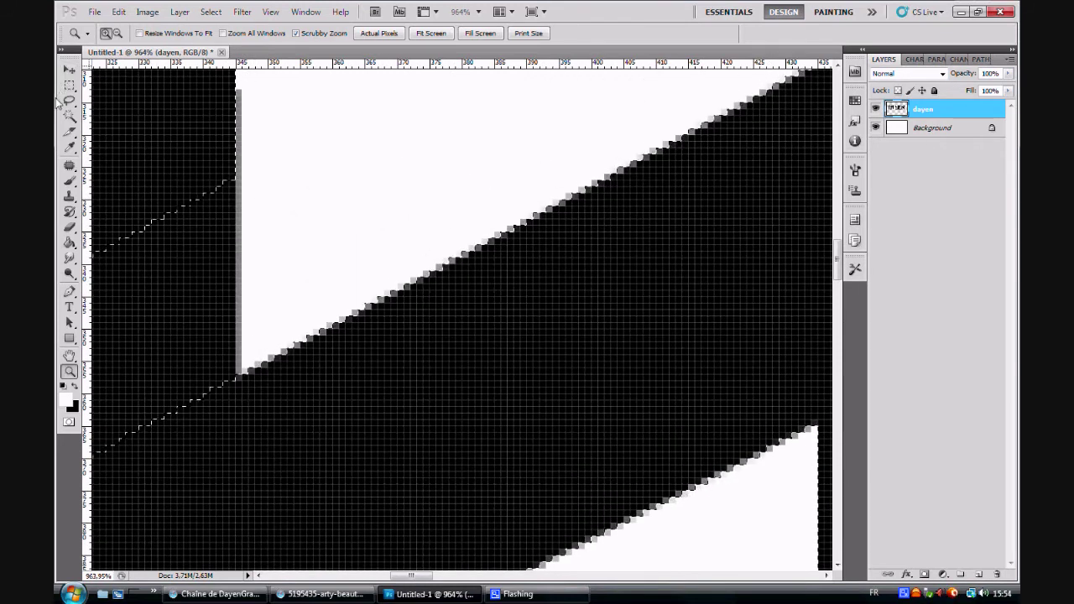
right_click(148, 356)
left_click(174, 365)
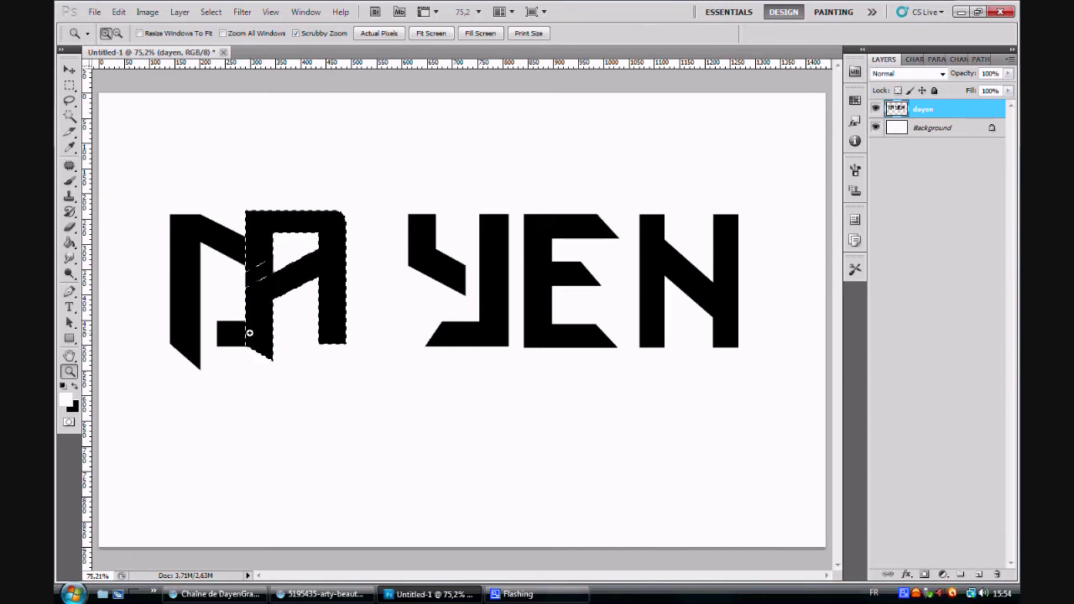
Shift the selected A back to the right until it is completely clear of the D.
left_click_drag(265, 341, 289, 367)
key("Right")
key("Right")
key("Right")
key("Right")
key("Right")
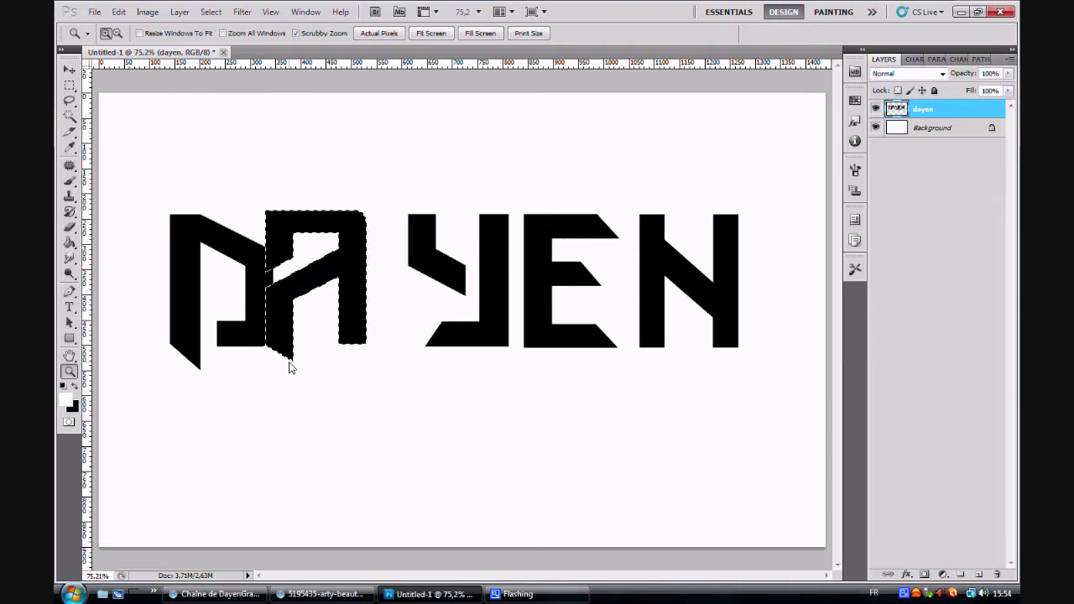
key("ctrl+Right")
key("ctrl+Right")
key("ctrl+Right")
key("ctrl+Right")
key("ctrl+Right")
key("ctrl+Right")
key("ctrl+Right")
key("ctrl+Right")
key("ctrl+Right")
key("ctrl+Right")
key("ctrl+Right")
key("ctrl+Right")
key("ctrl+Right")
key("ctrl+Right")
key("ctrl+Right")
key("ctrl+Right")
key("ctrl+Right")
key("ctrl+Right")
key("ctrl+Right")
key("ctrl+Right")
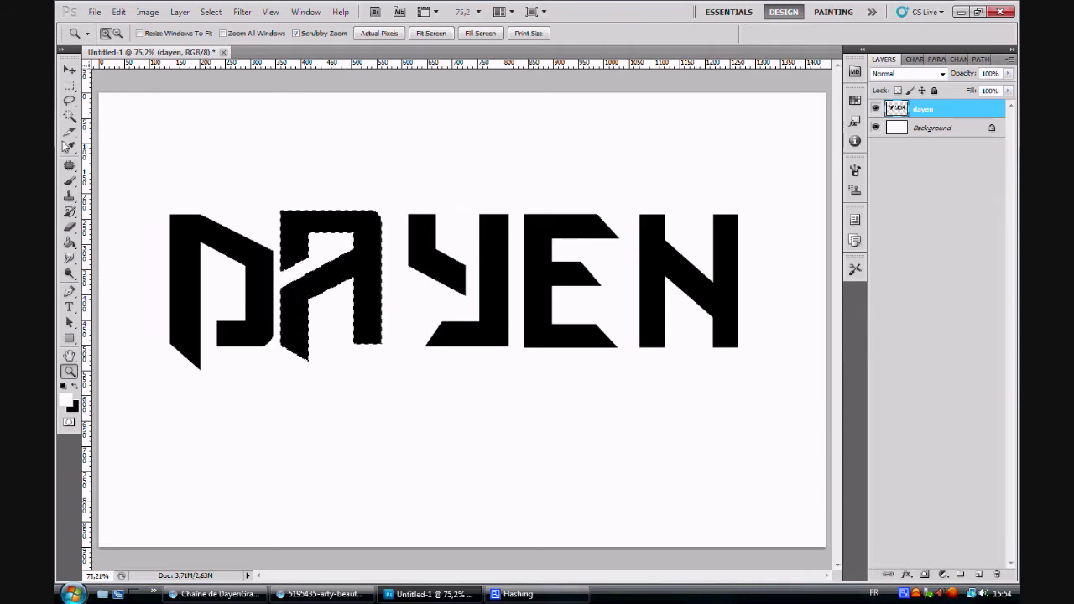
Erase the lower part of the A's left leg within the selection.
left_click(70, 227)
left_click_drag(298, 345, 280, 320)
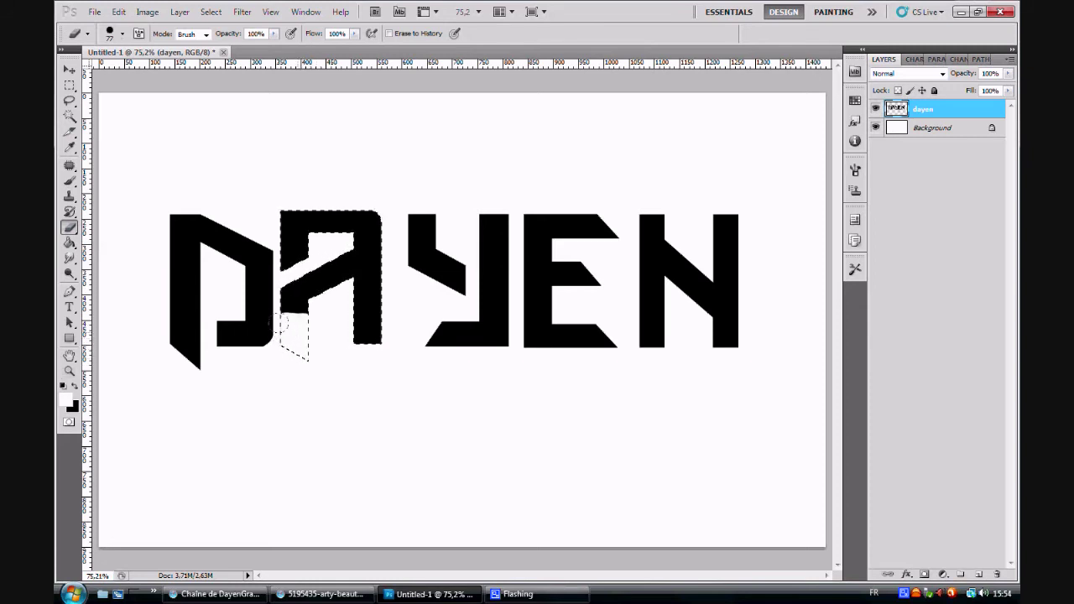
Try to nudge the selected A left over the right stem of the D with the Eraser still active.
key("Left")
key("Left")
key("Left")
key("Left")
key("Left")
key("Left")
key("Left")
key("Left")
key("Left")
key("Left")
key("Left")
key("Left")
key("Left")
key("Left")
key("Left")
key("Left")
key("Left")
key("Left")
key("Left")
key("Left")
key("Left")
key("Left")
key("Left")
key("Left")
key("Left")
key("Left")
key("Left")
key("Left")
key("Left")
key("Left")
key("Left")
key("Left")
key("Left")
key("Left")
key("Left")
key("Left")
key("Left")
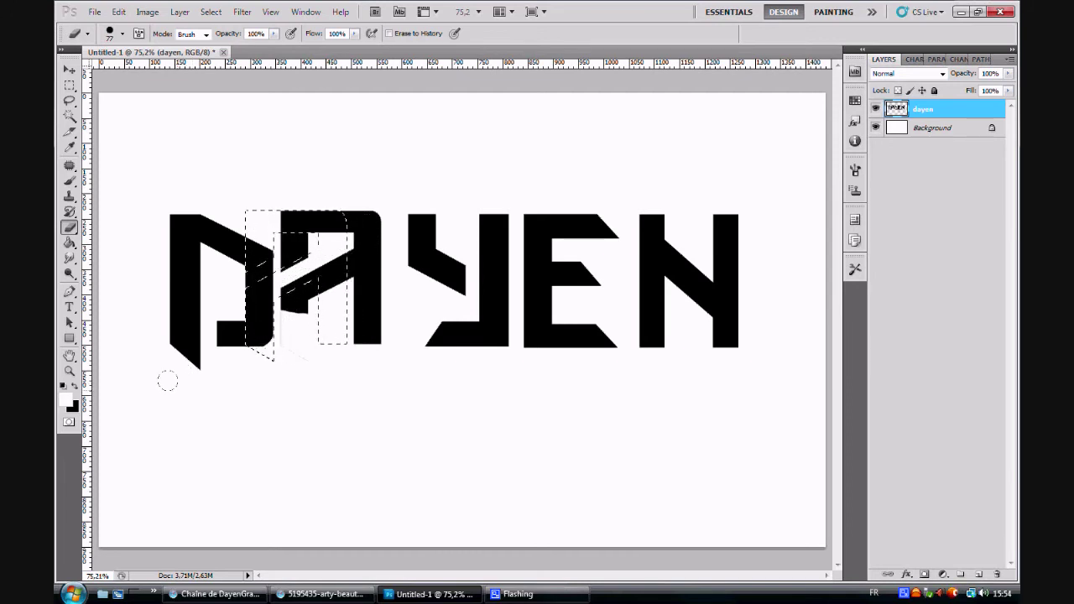
Move the trimmed A left so its left stem overlaps the right stem of the D.
left_click(69, 371)
left_click_drag(263, 283, 377, 262)
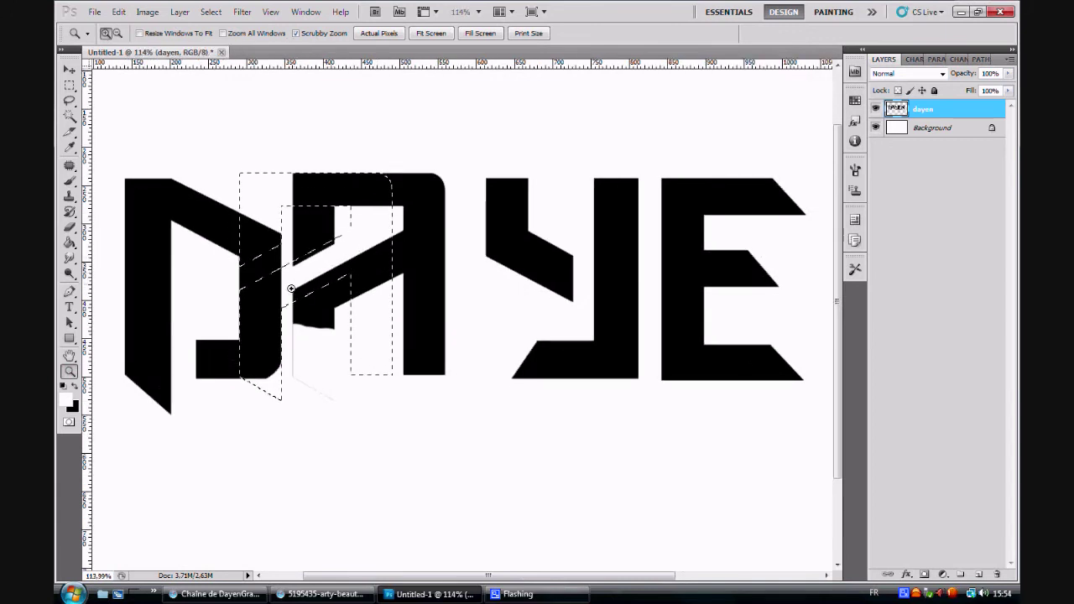
key("v")
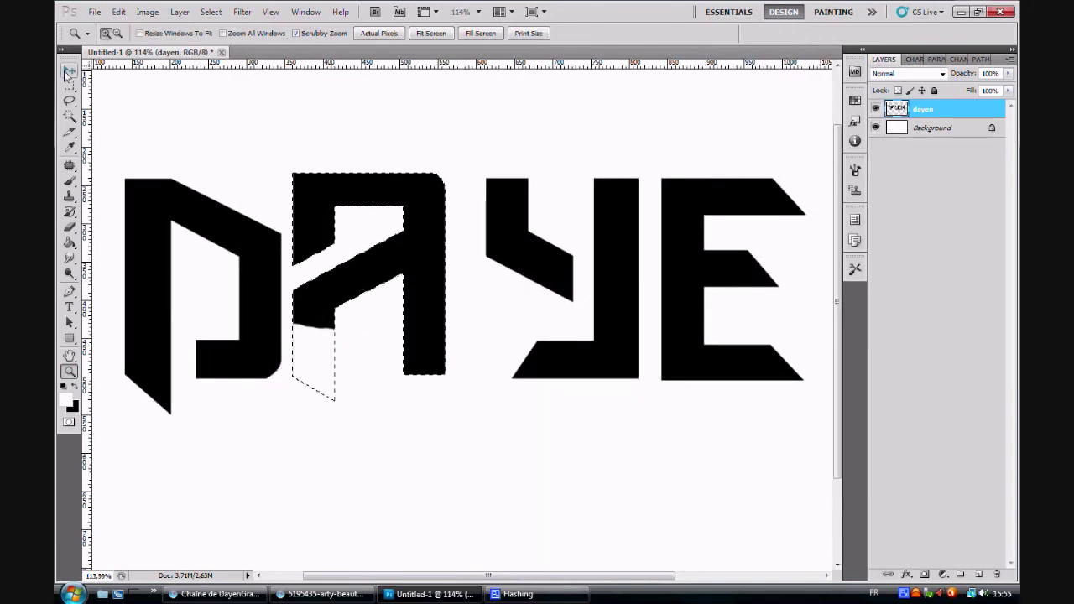
left_click_drag(338, 240, 257, 221)
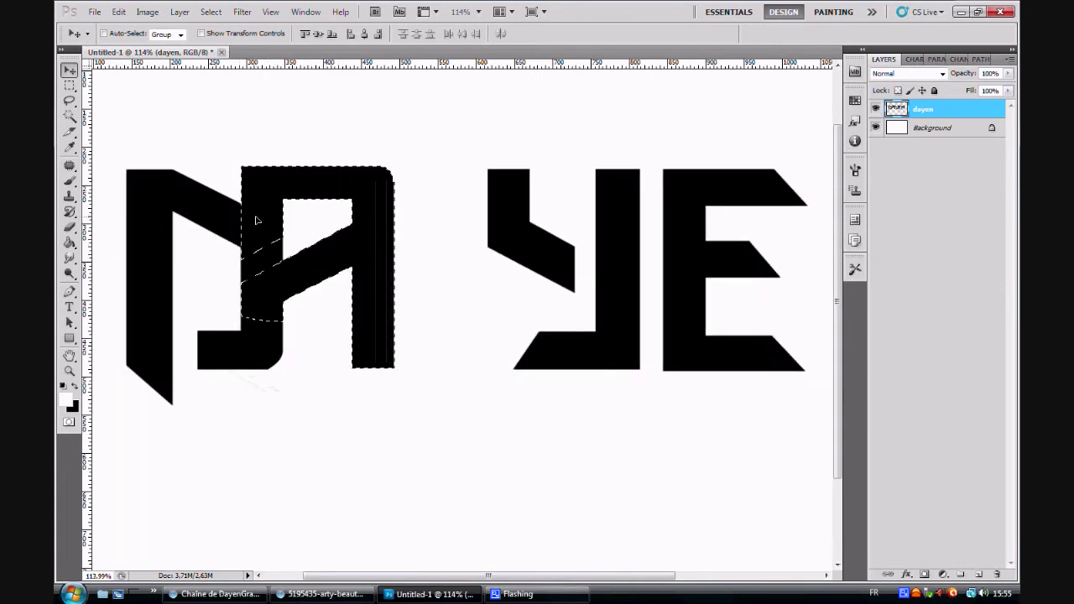
Nudge the A one pixel left to align its left stem exactly with the D's right stem.
left_click(70, 370)
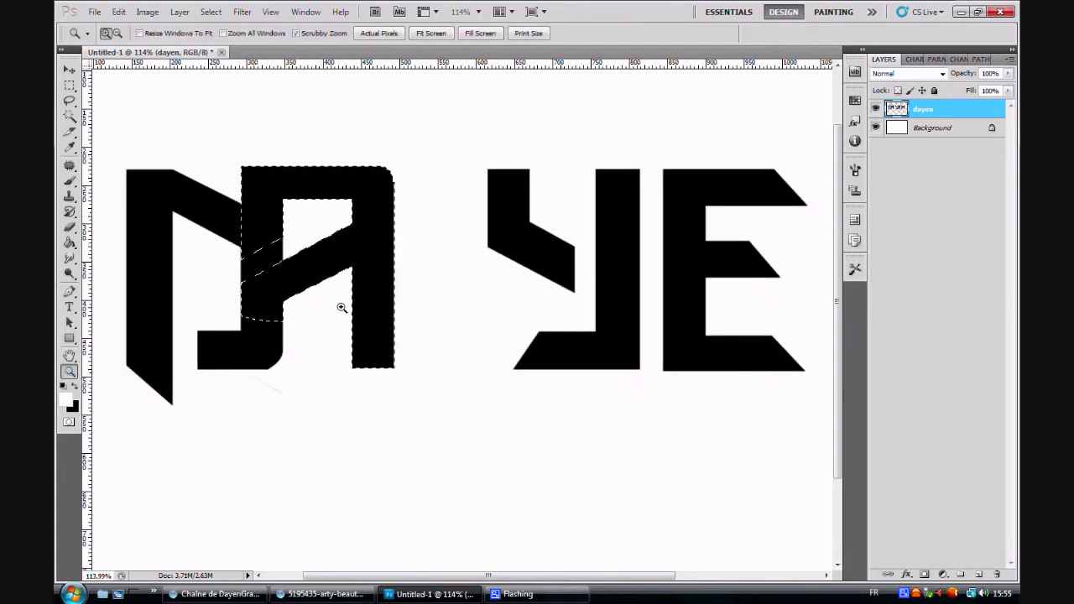
left_click_drag(347, 307, 403, 290)
key("v")
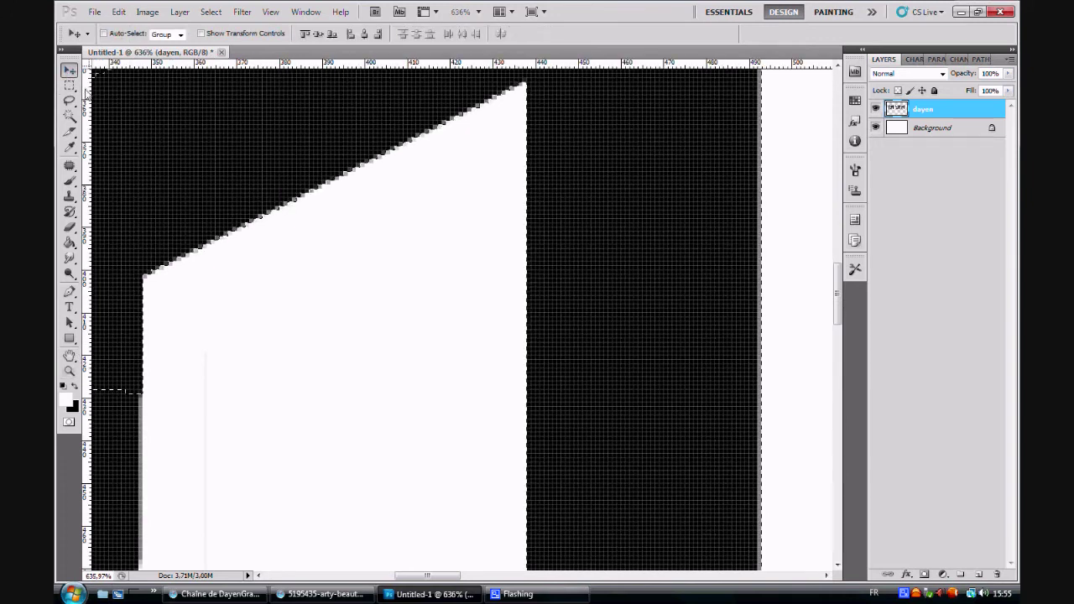
key("Left")
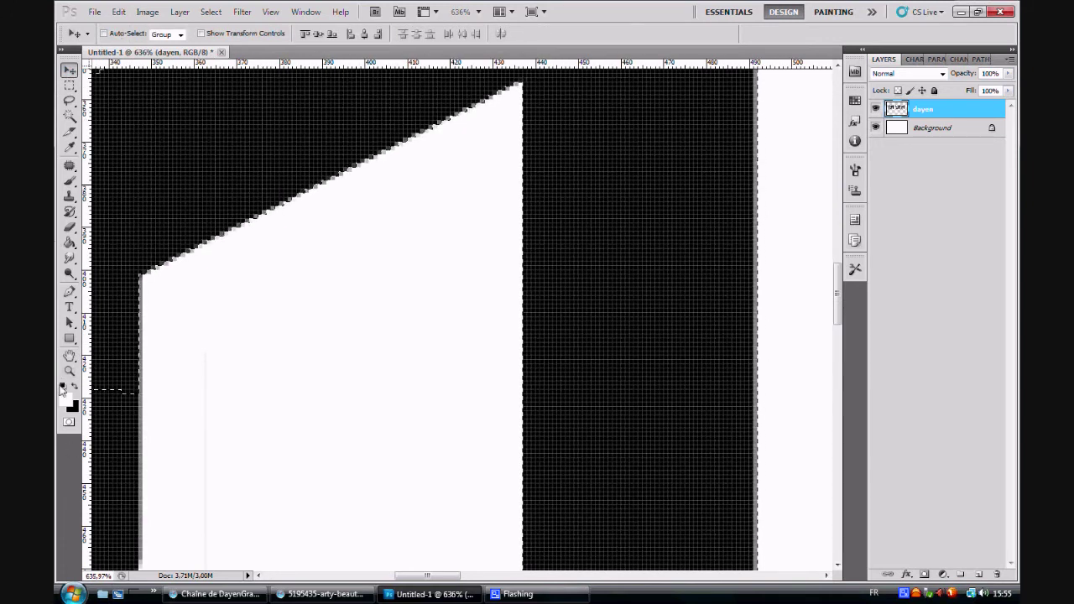
left_click(69, 371)
right_click(105, 388)
left_click(156, 400)
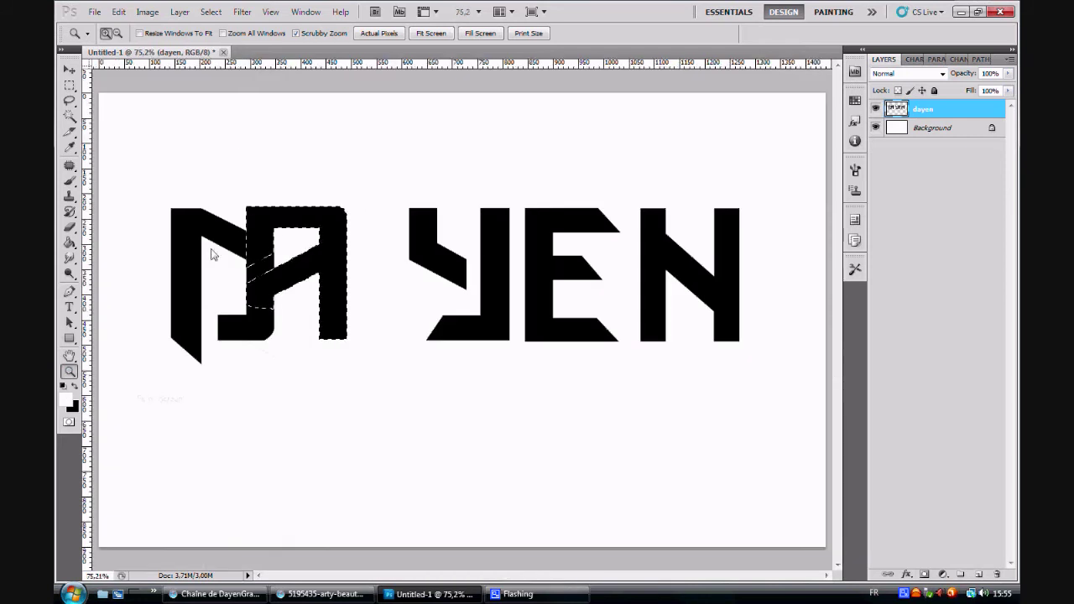
Add a horizontal guide and position it along the top edge of the A.
left_click(68, 73)
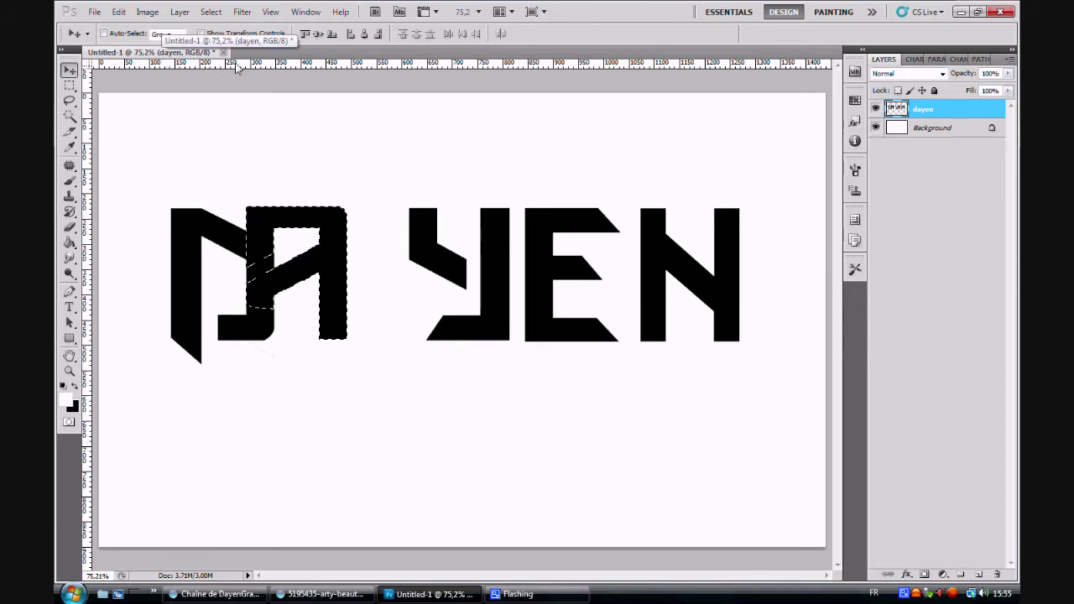
left_click_drag(239, 76, 278, 165)
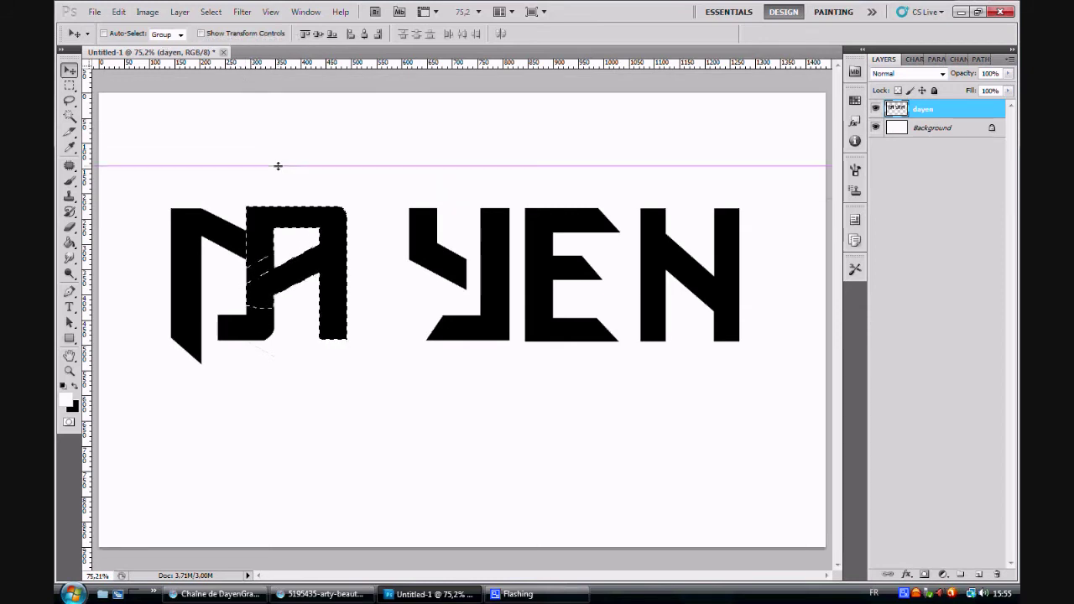
double_click(282, 166)
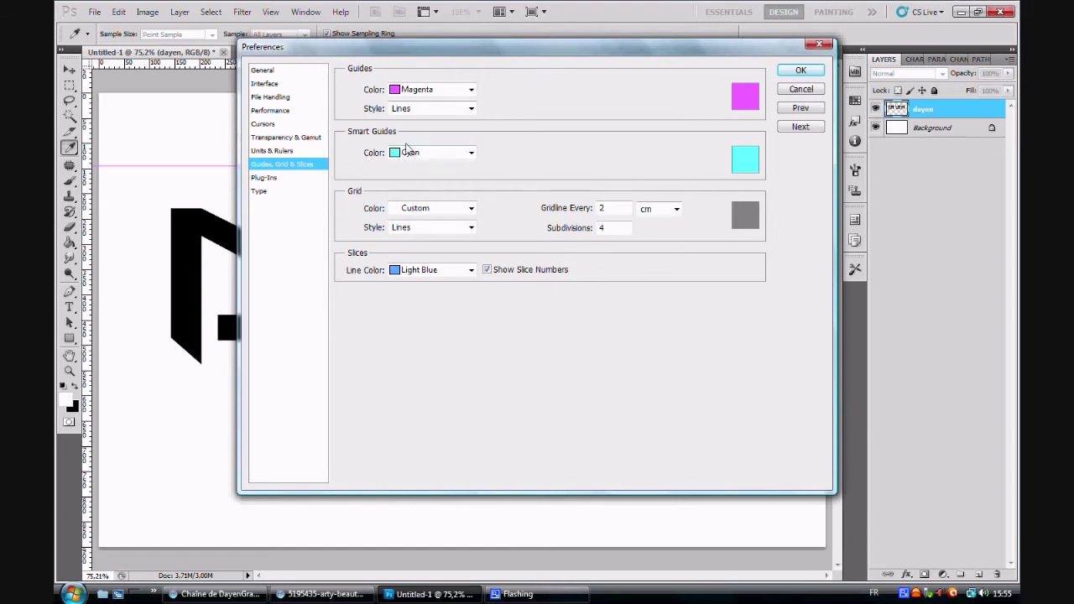
left_click(810, 48)
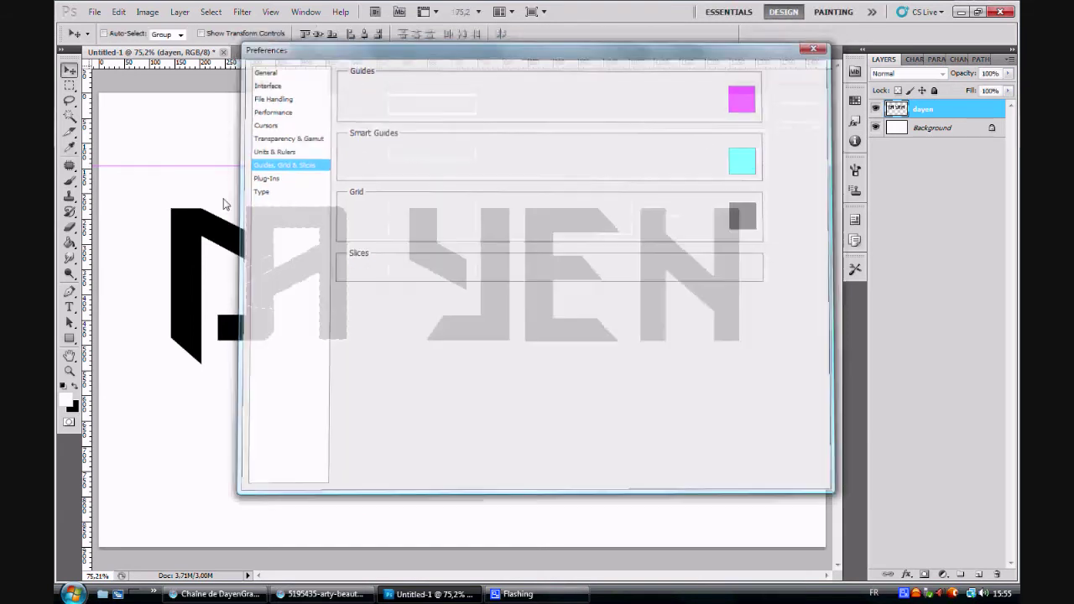
key("v")
left_click_drag(223, 165, 292, 191)
Lower the A and the guide to the top edge of the other letters, and clear the selection.
left_click(69, 373)
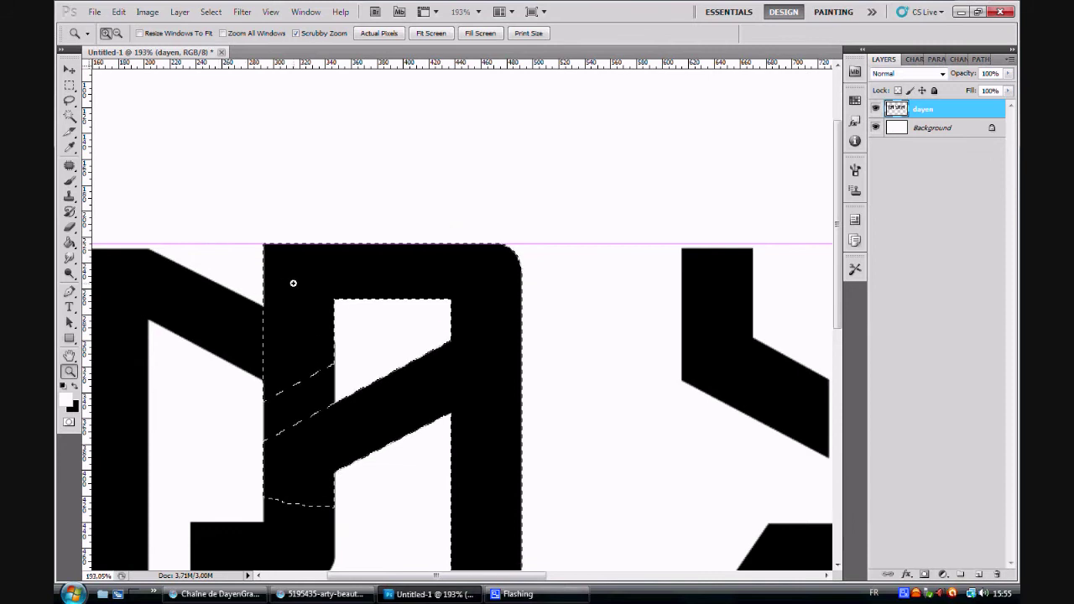
left_click(69, 69)
key("Down")
key("Down")
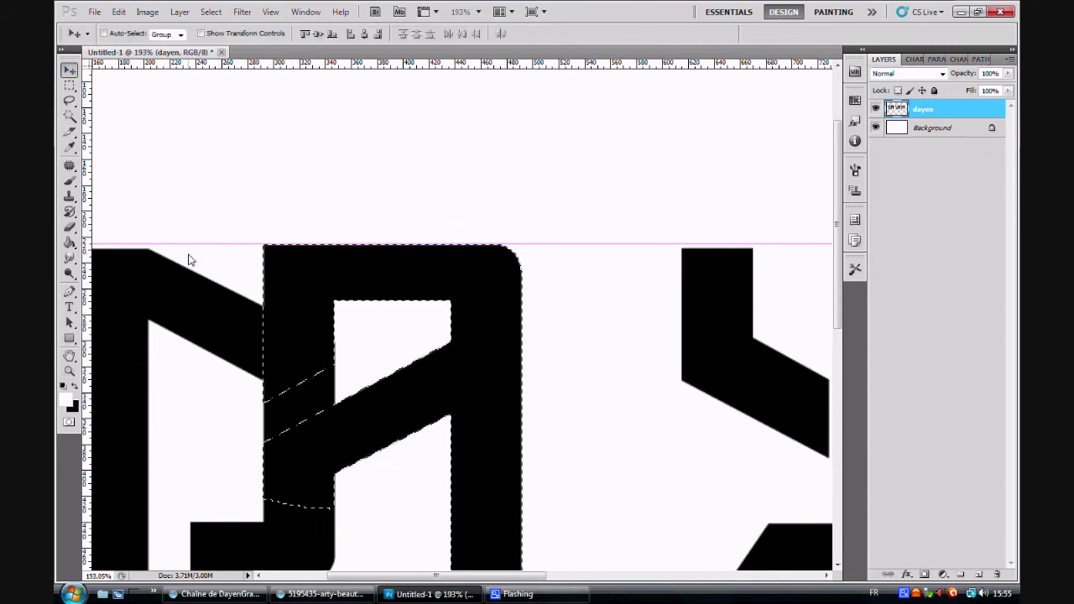
key("Down")
key("Down")
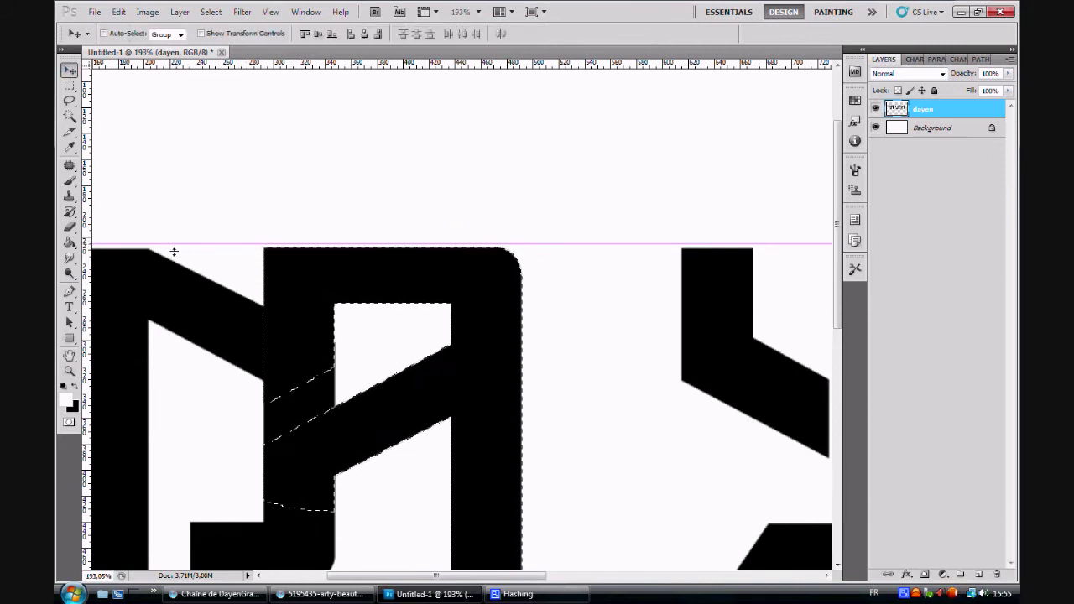
key("Down")
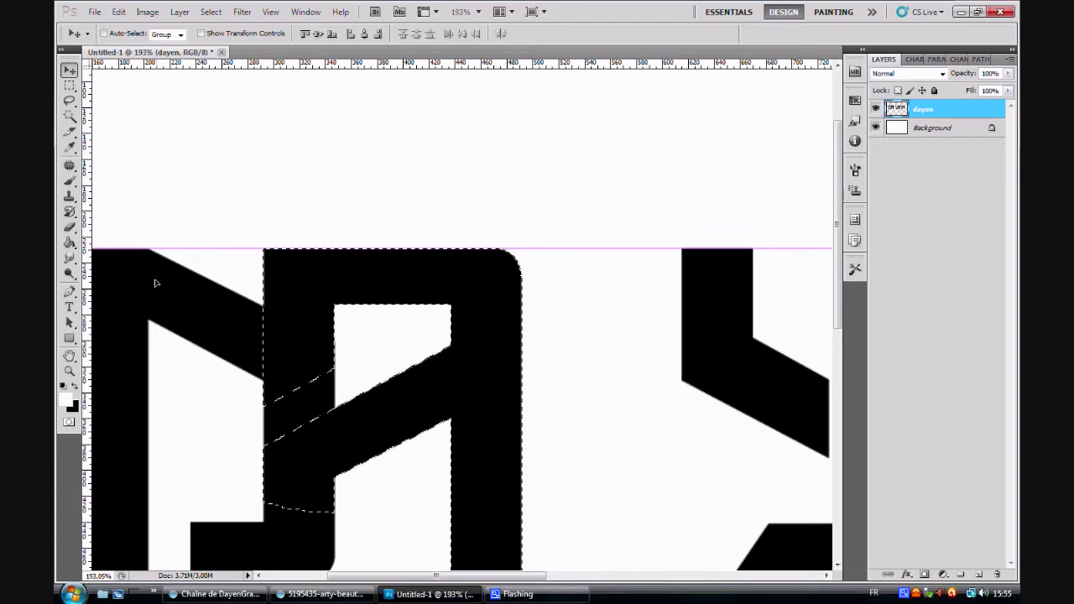
key("ctrl+d")
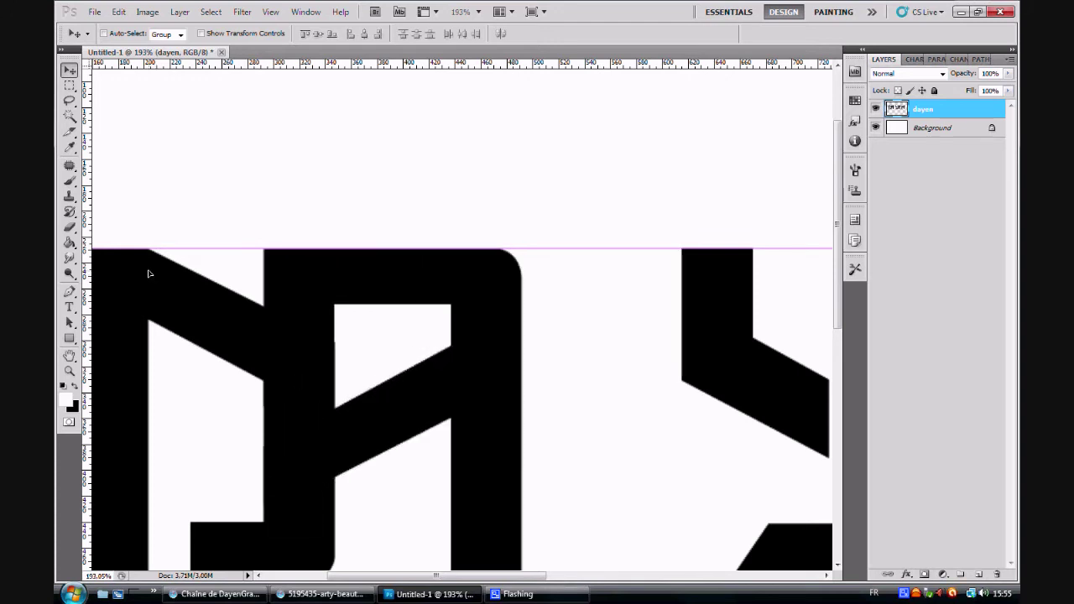
Cut off the lower part of the D's left stem along a diagonal using a polygonal selection, and clear the selection.
left_click(70, 370)
right_click(104, 371)
left_click(129, 382)
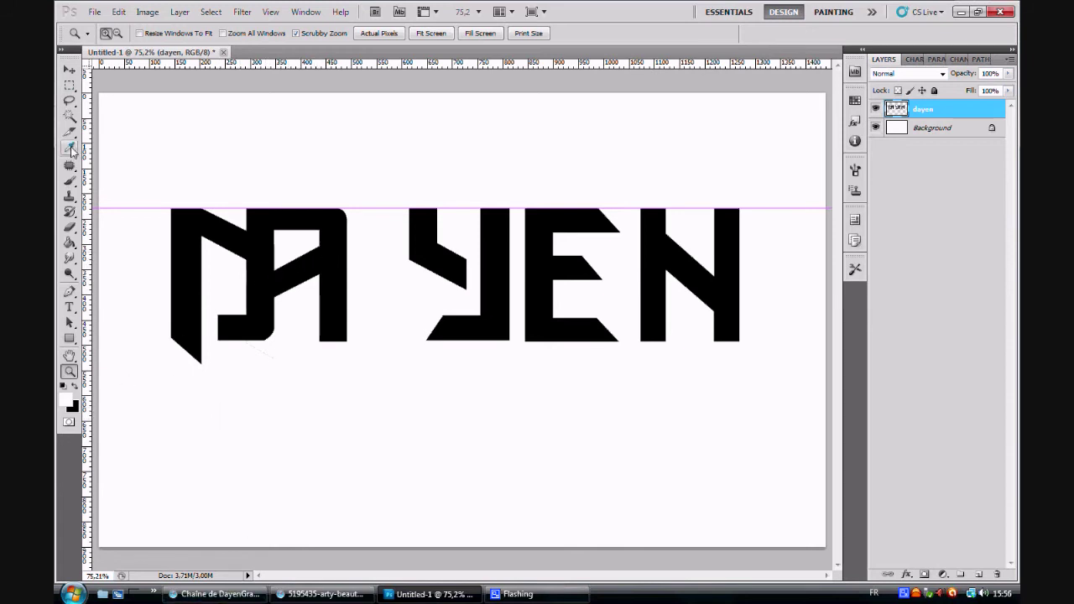
left_click(68, 102)
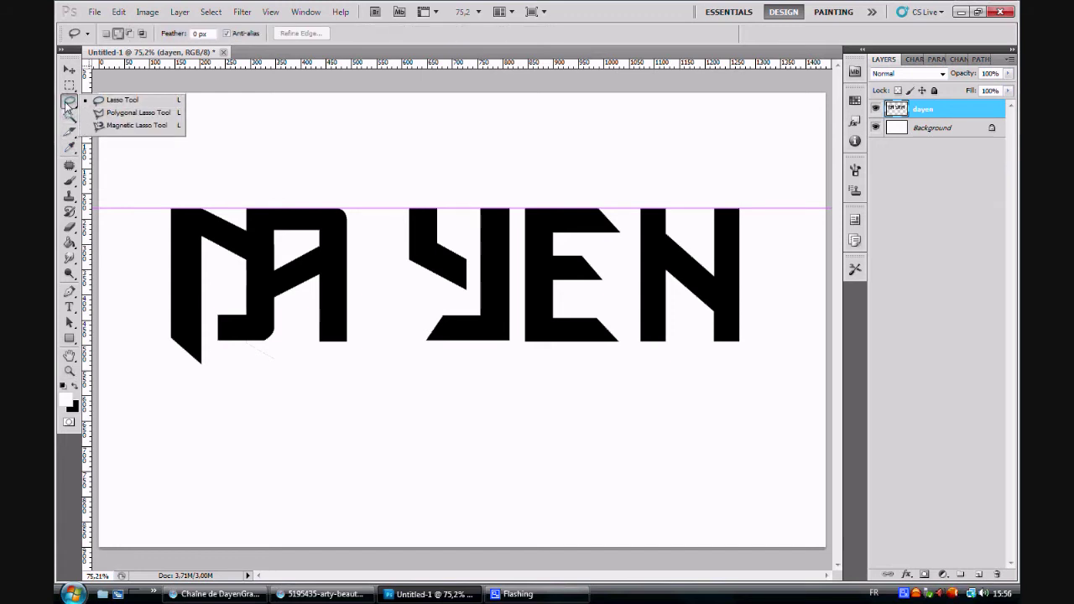
left_click(109, 114)
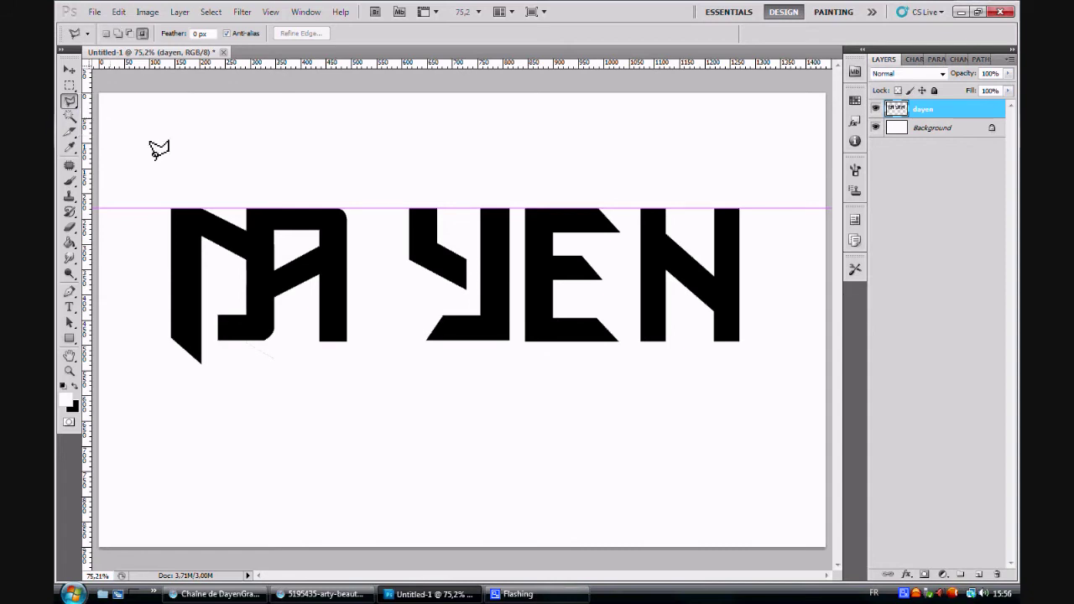
left_click(213, 273)
left_click(211, 387)
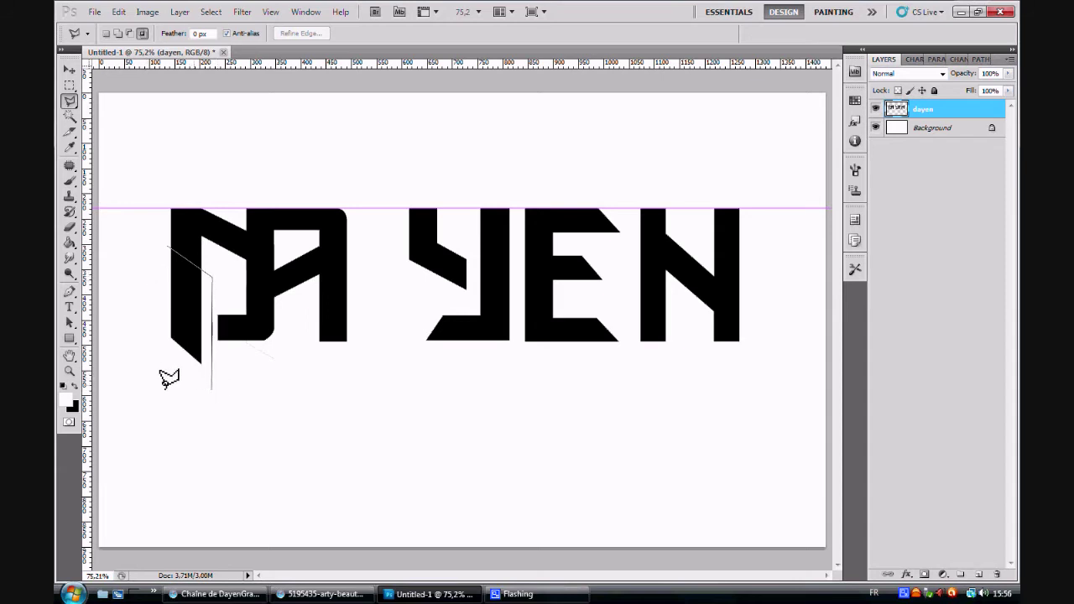
left_click(167, 248)
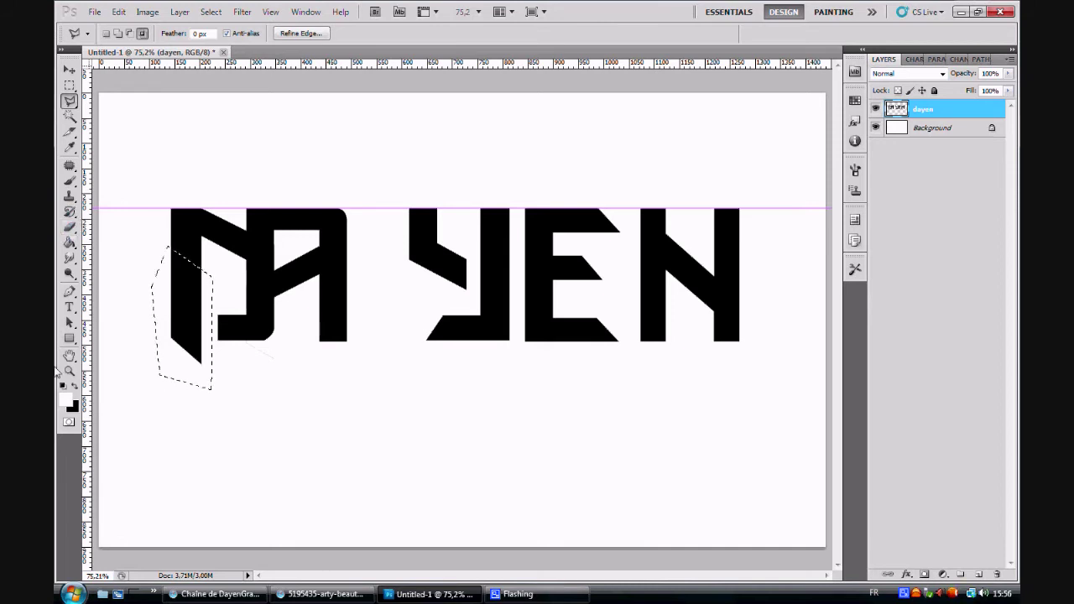
key("Delete")
key("ctrl+d")
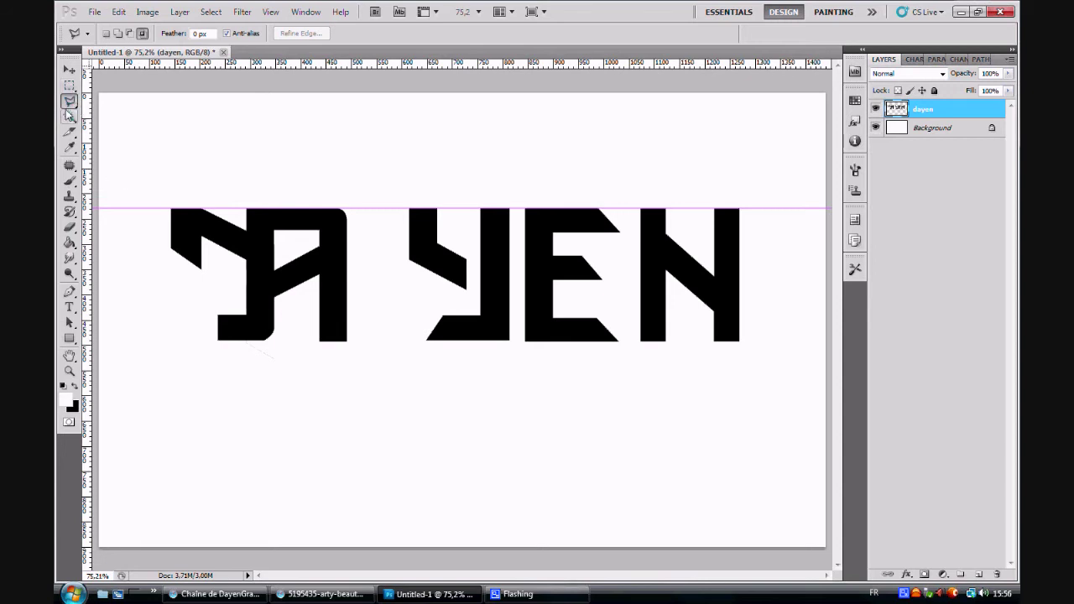
Outline the D's bottom foot with a polygonal selection following the lower edge of the A's diagonal, delete it, and deselect.
left_click(70, 370)
left_click_drag(256, 326, 324, 319)
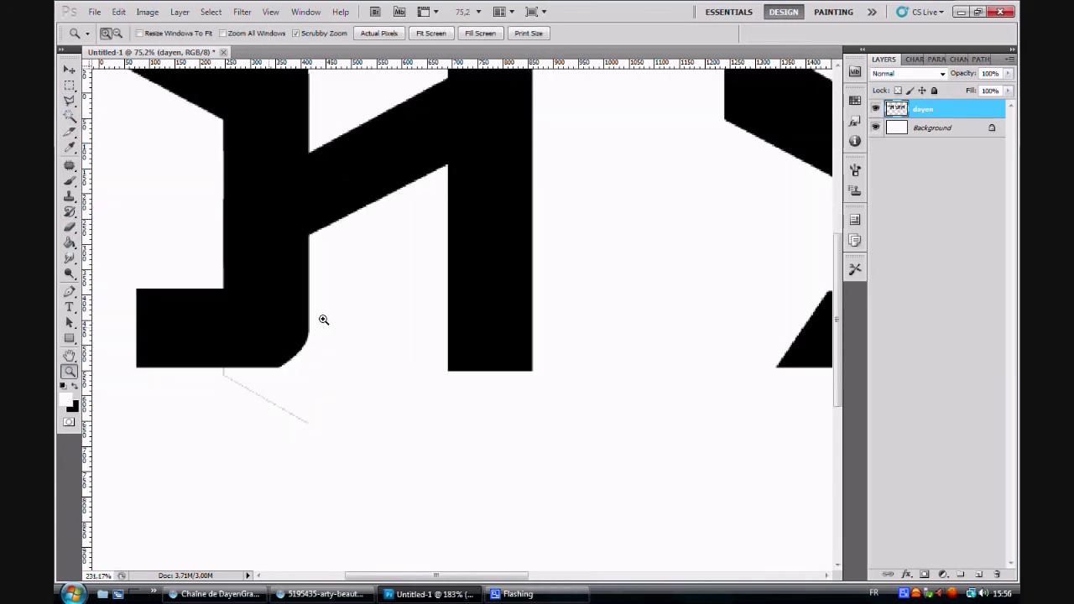
left_click(69, 100)
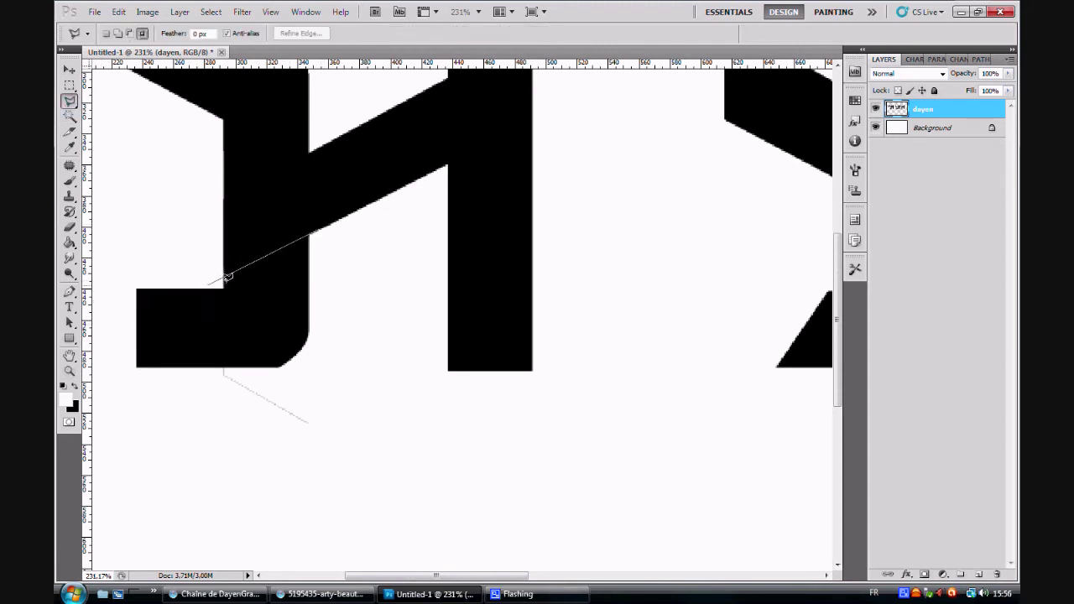
double_click(229, 267)
key("ctrl+BackSpace")
left_click(448, 165)
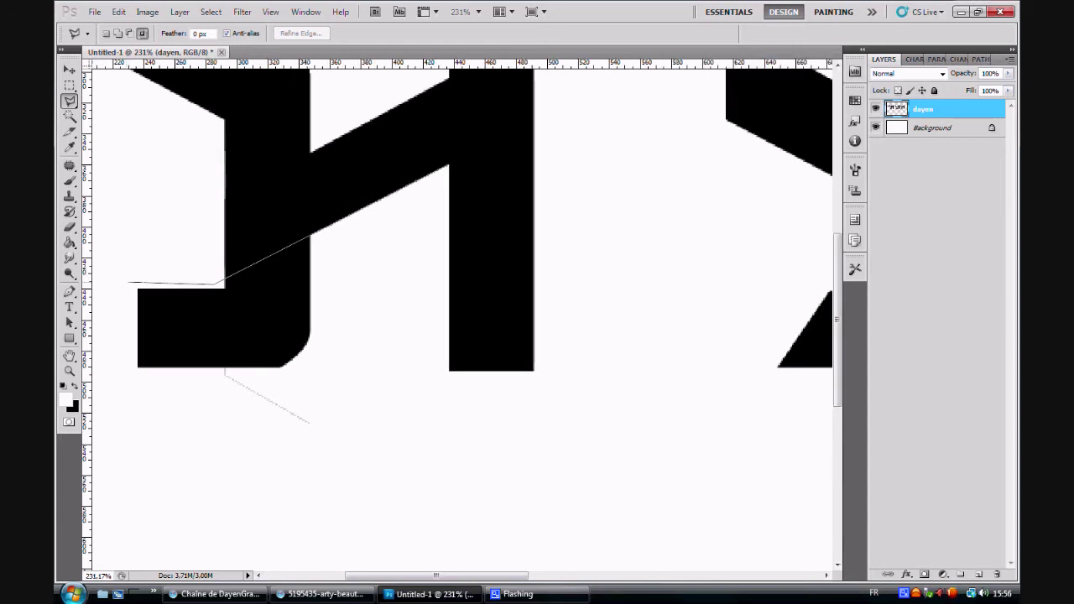
left_click(186, 426)
left_click(339, 393)
left_click(386, 273)
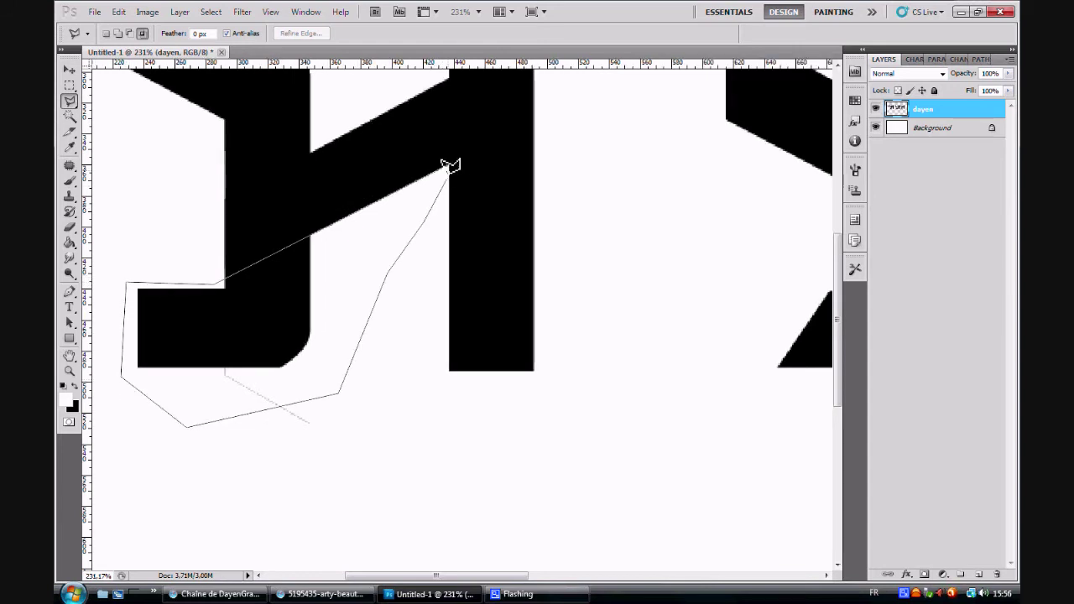
left_click(448, 167)
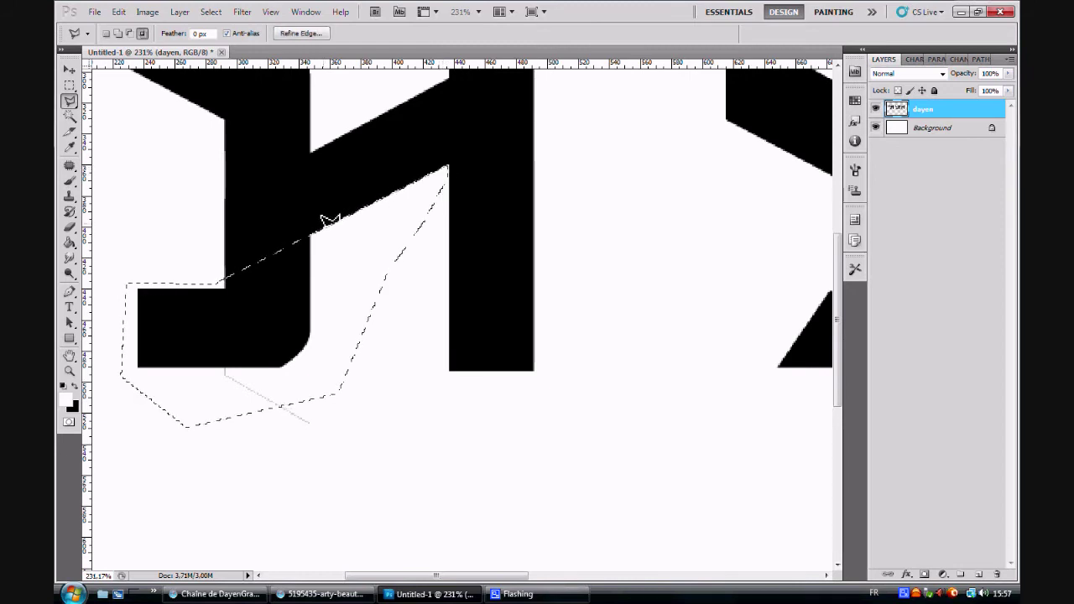
key("Delete")
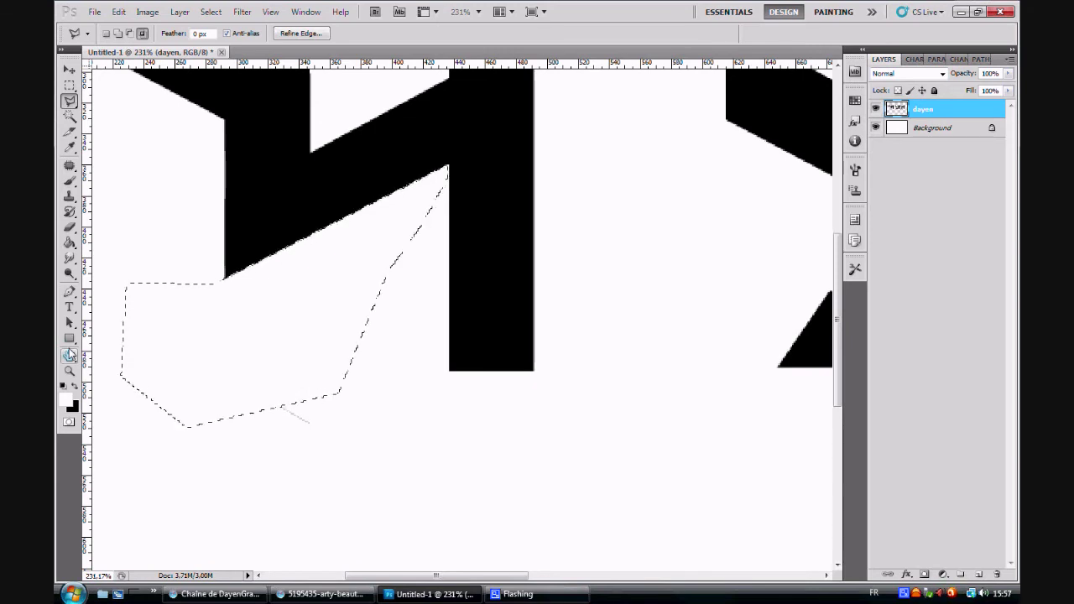
key("ctrl+d")
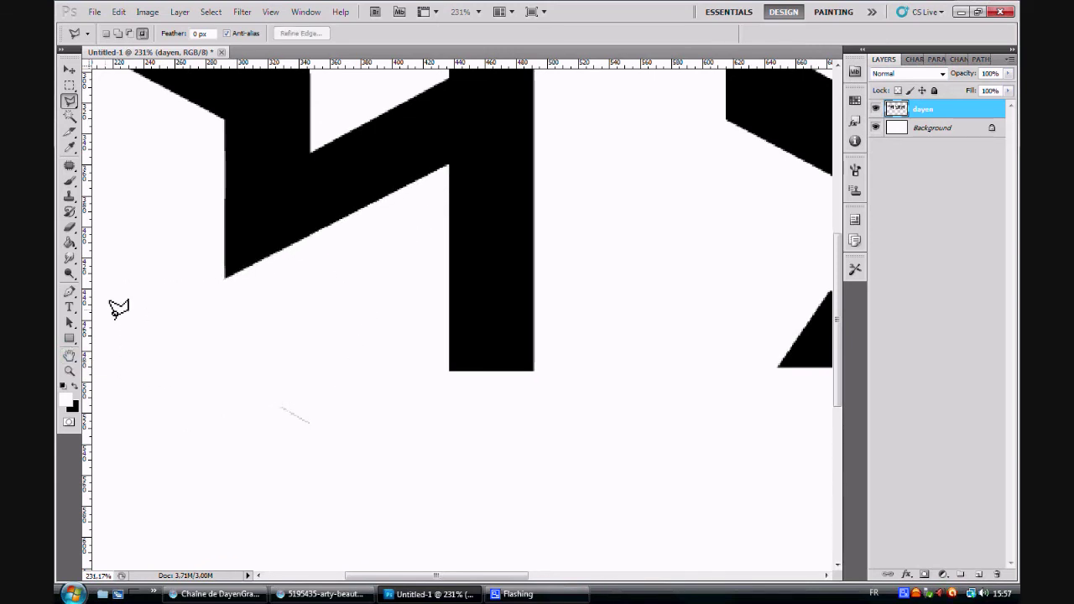
Select the section of the A's diagonal bar between its two stems with a rectangular marquee and copy it to a new layer.
left_click(69, 357)
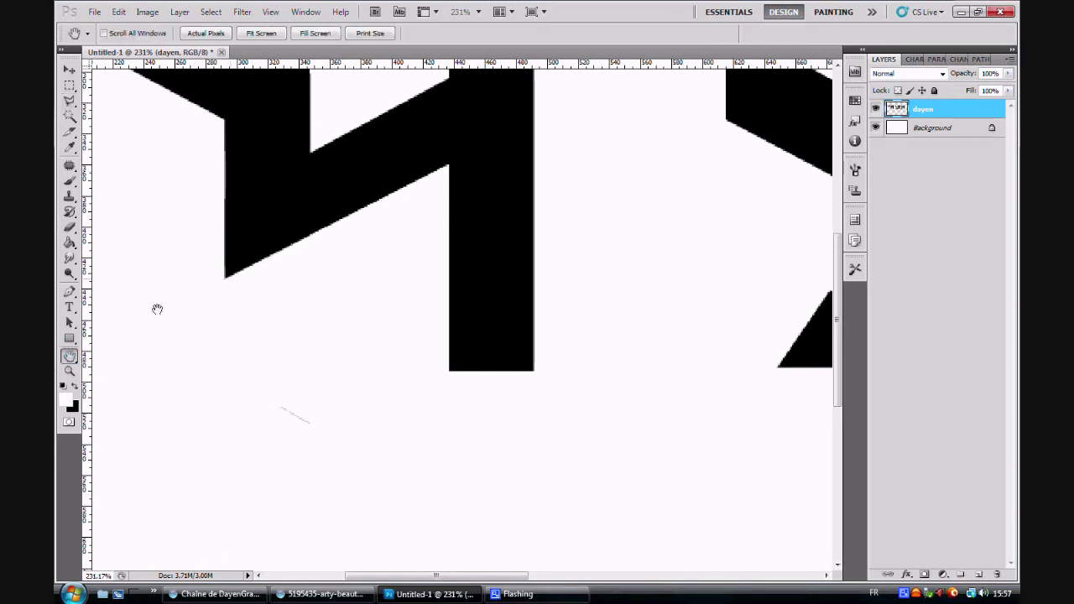
left_click(71, 371)
right_click(123, 371)
left_click(151, 378)
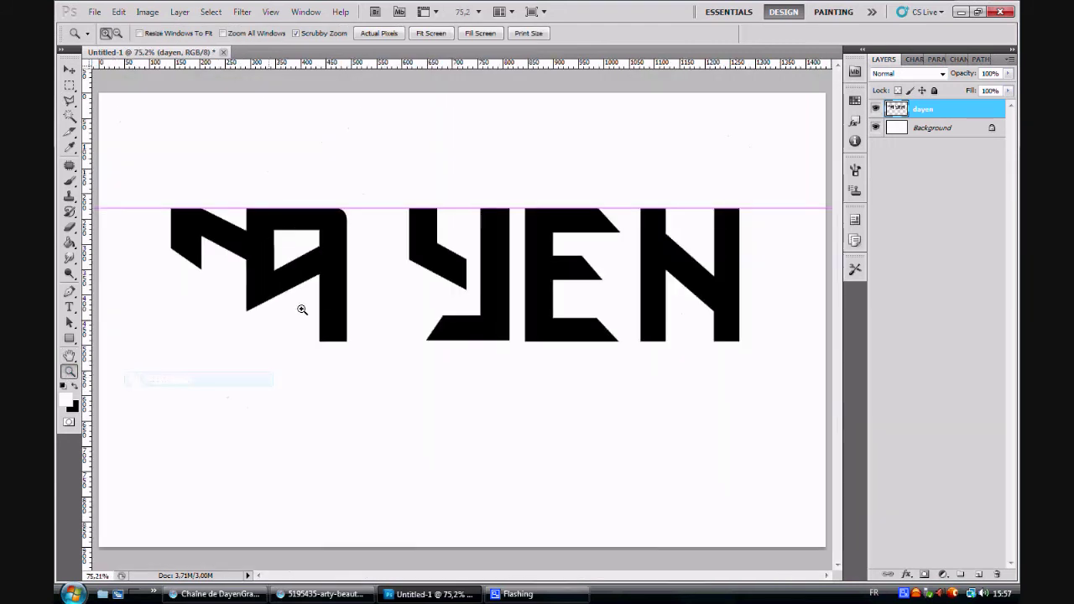
left_click_drag(289, 267, 391, 269)
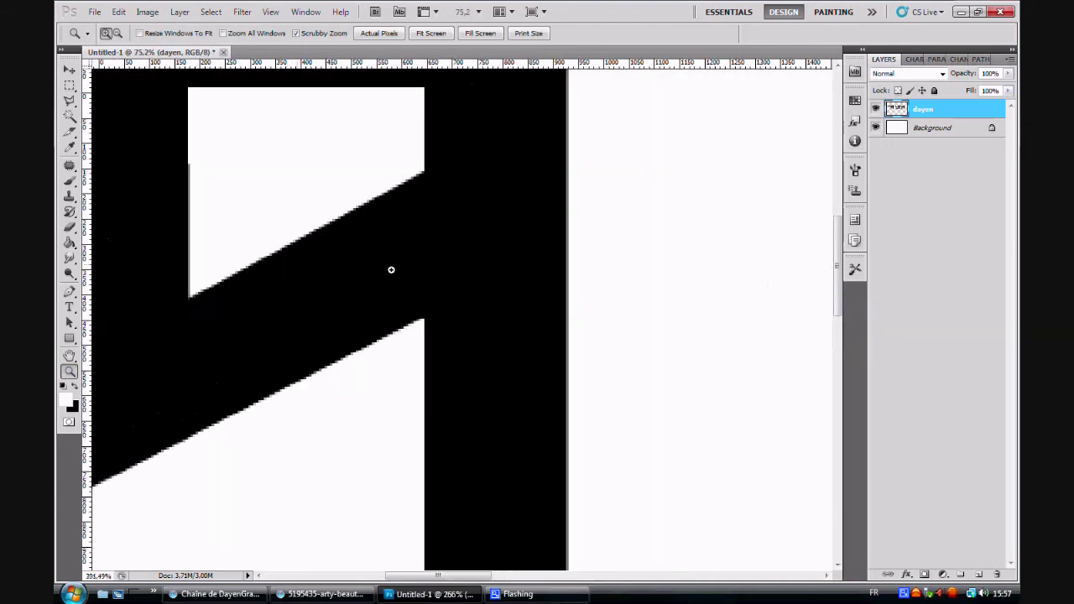
left_click(69, 86)
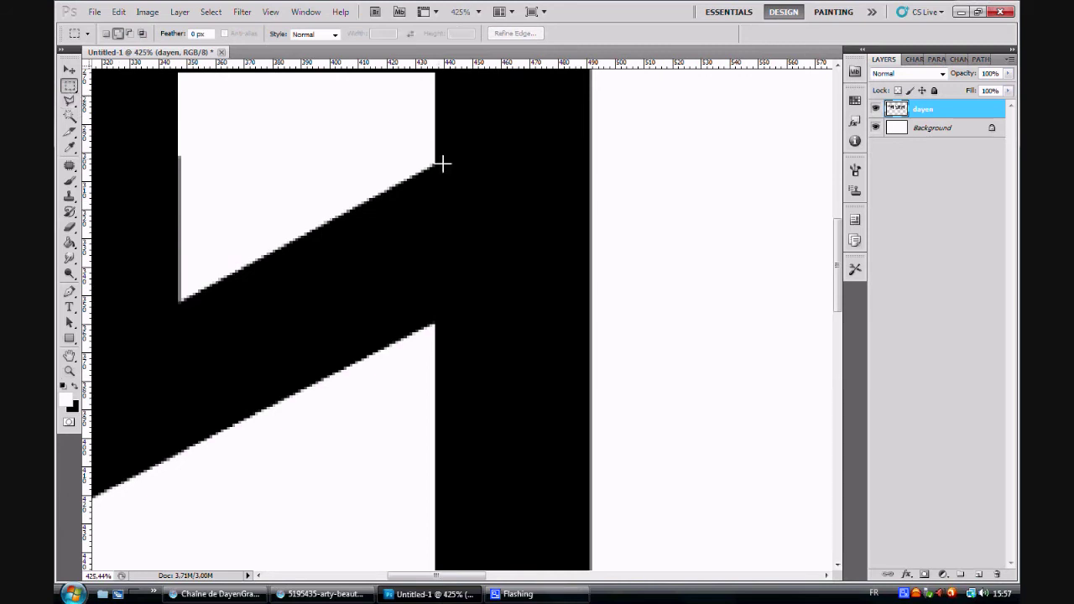
left_click_drag(302, 468, 189, 508)
key("ctrl+d")
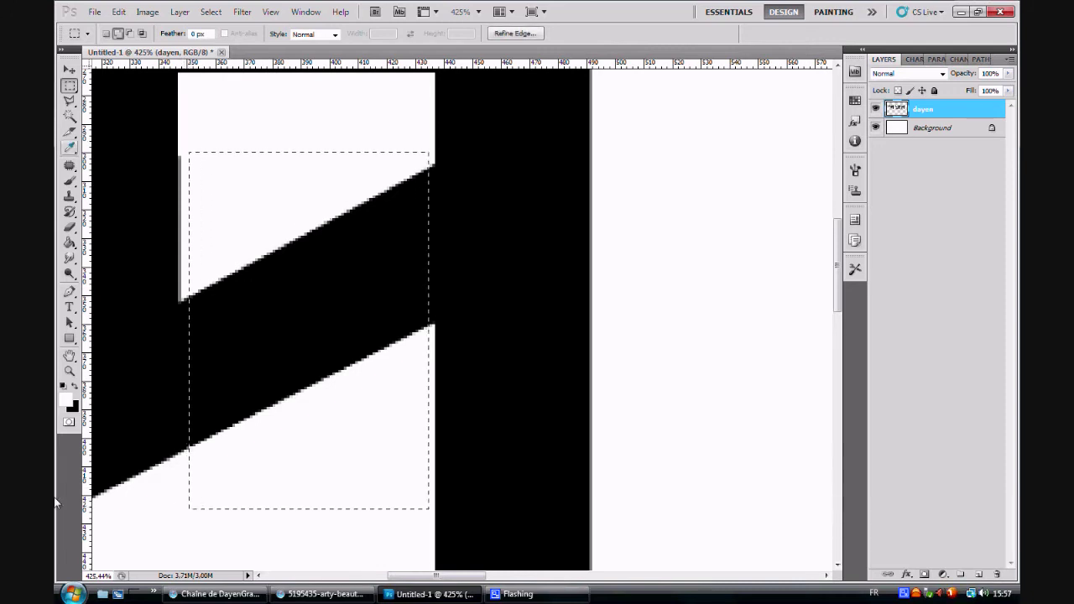
left_click(70, 371)
right_click(87, 378)
right_click(140, 373)
left_click(184, 380)
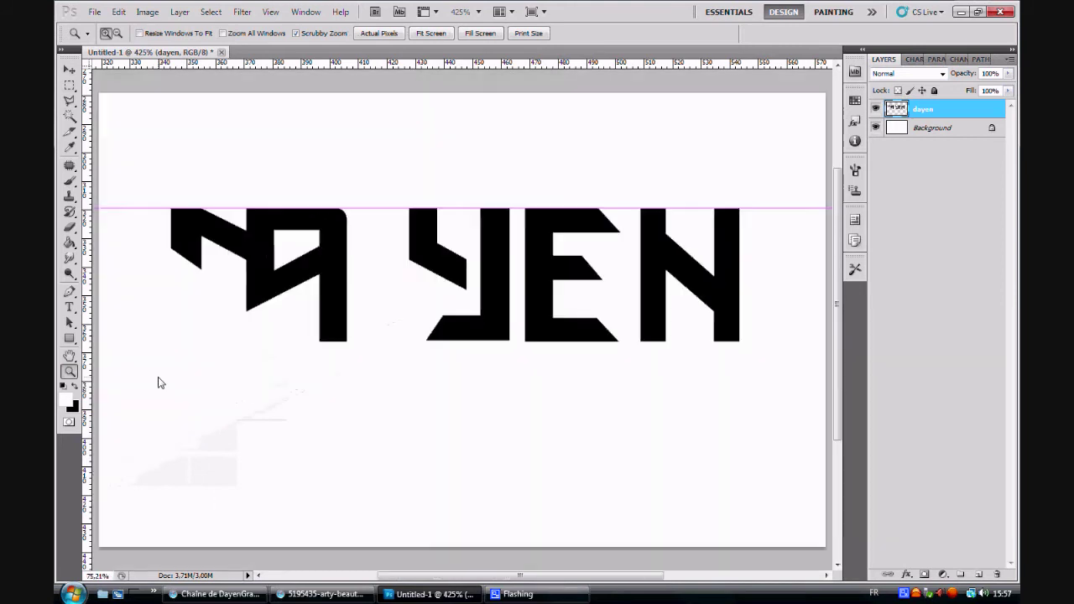
left_click_drag(240, 288, 287, 286)
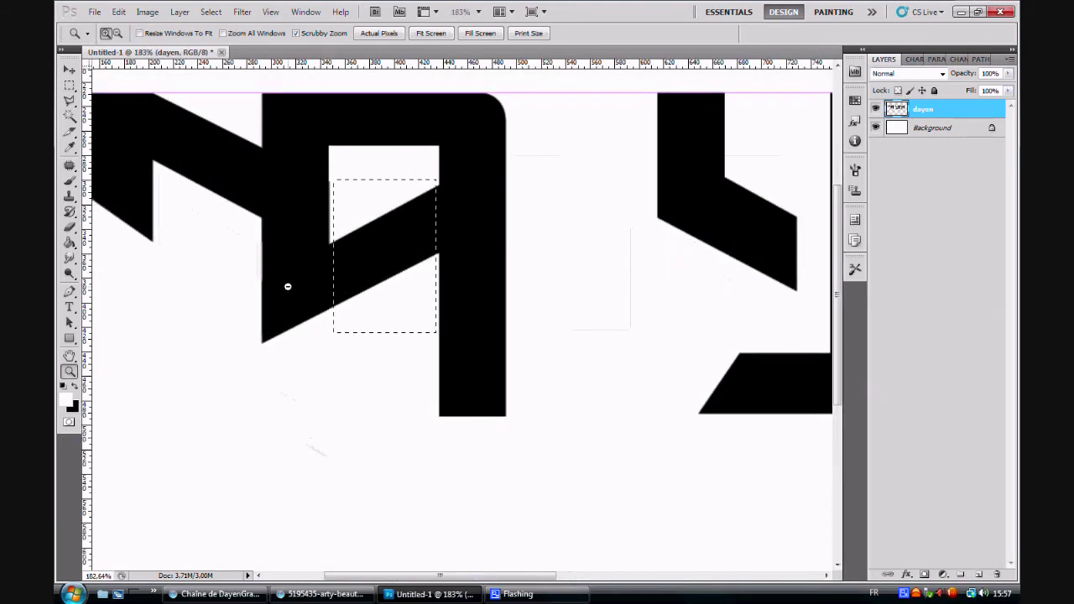
key("ctrl+j")
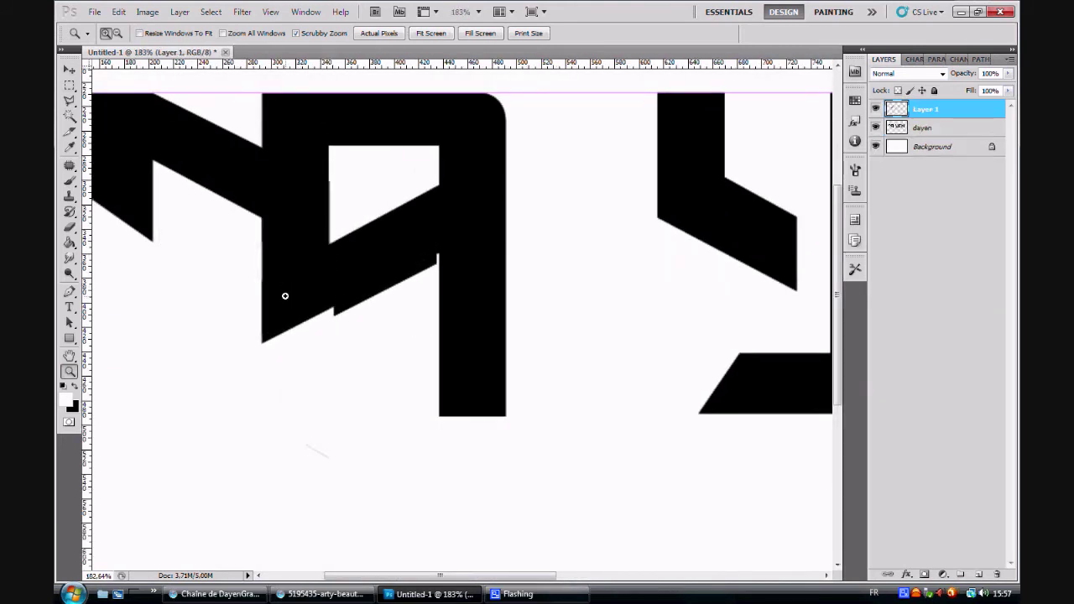
Move the copied diagonal piece down and left to extend the A's bar, aligning its lower edge at pixel level.
left_click_drag(377, 220, 227, 339)
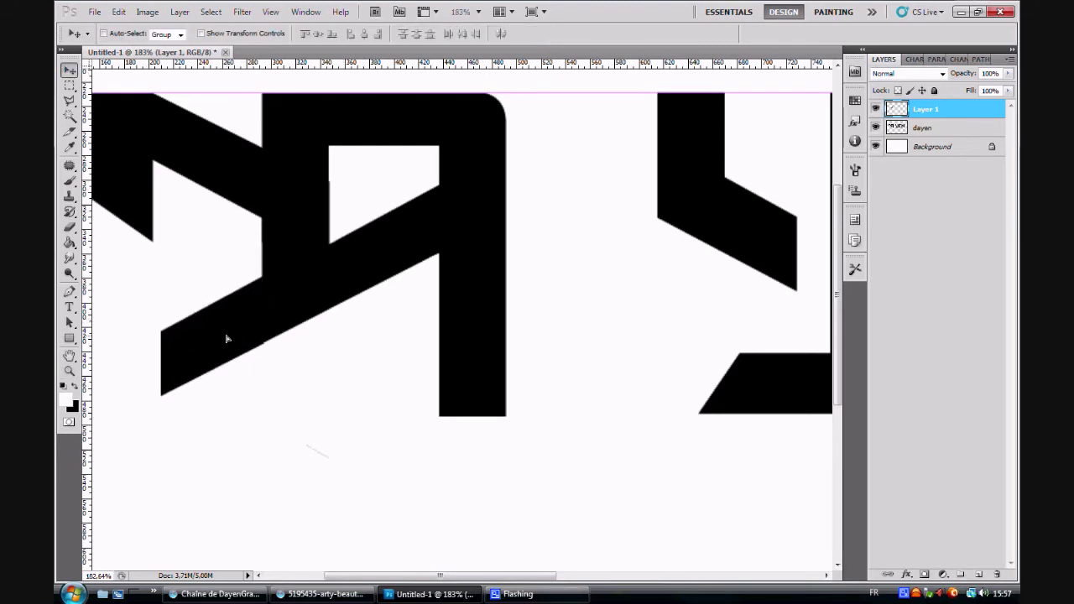
left_click(70, 370)
left_click_drag(194, 362, 414, 252)
key("v")
left_click_drag(265, 255, 285, 257)
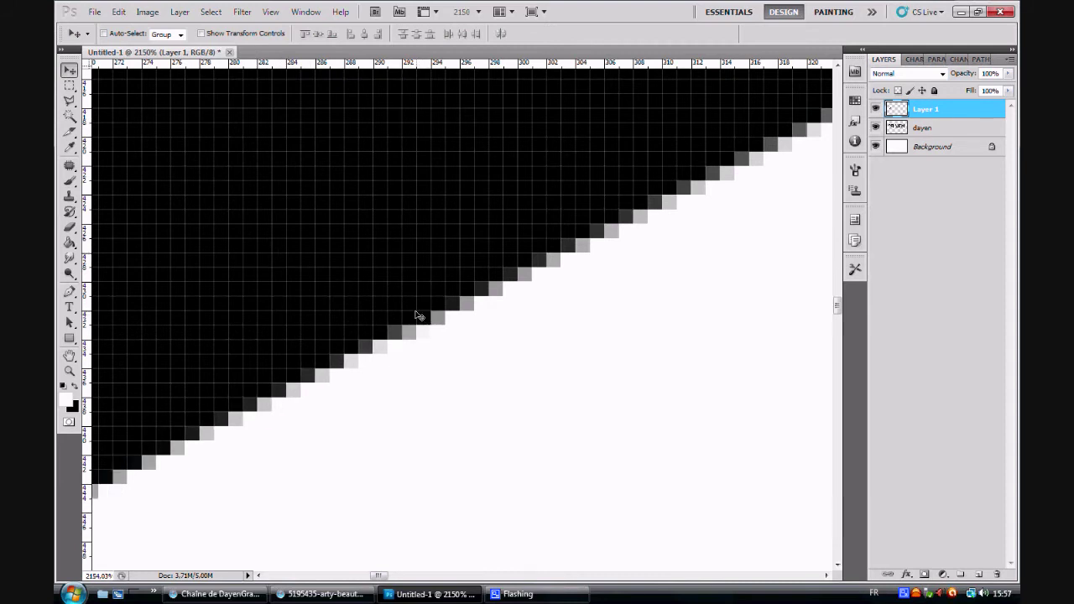
left_click_drag(375, 284, 363, 277)
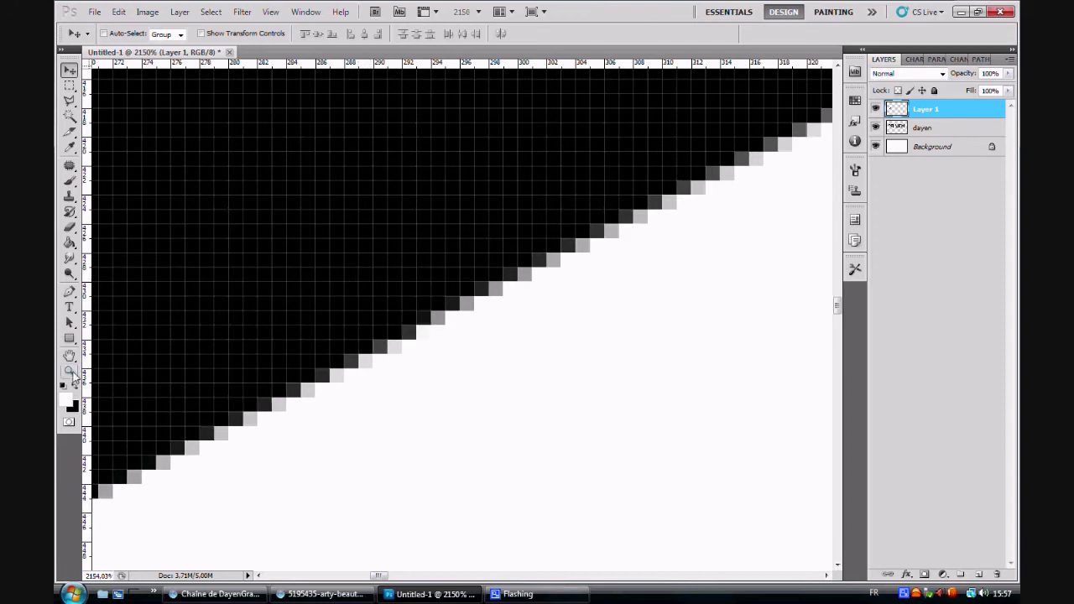
left_click(70, 226)
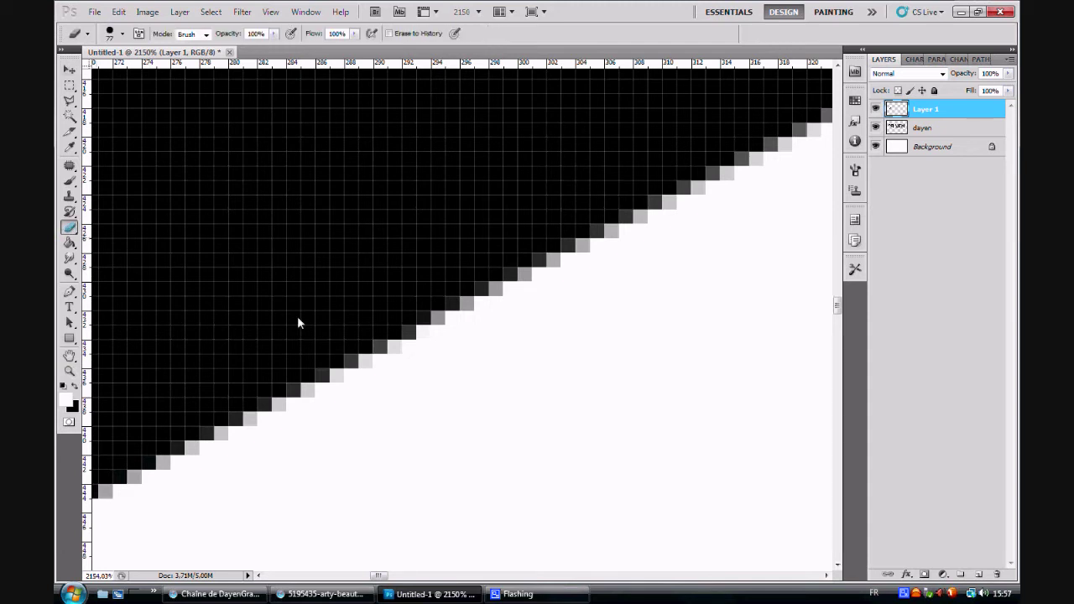
left_click(70, 71)
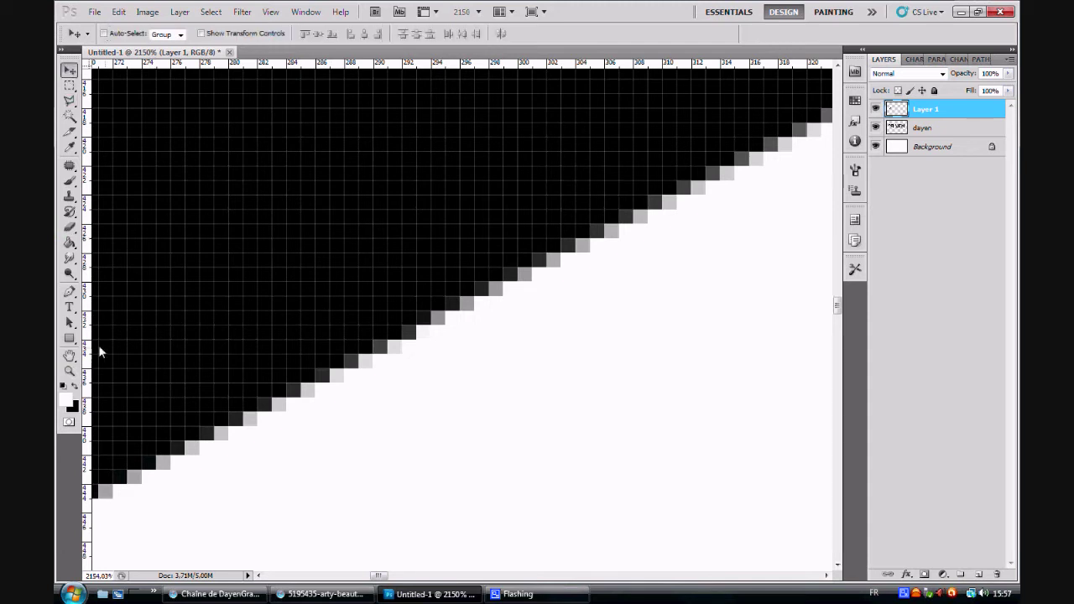
Try a second copy of the diagonal piece on its own layer, moved to the lower-left end of the extended bar.
left_click(70, 370)
right_click(211, 371)
left_click(235, 381)
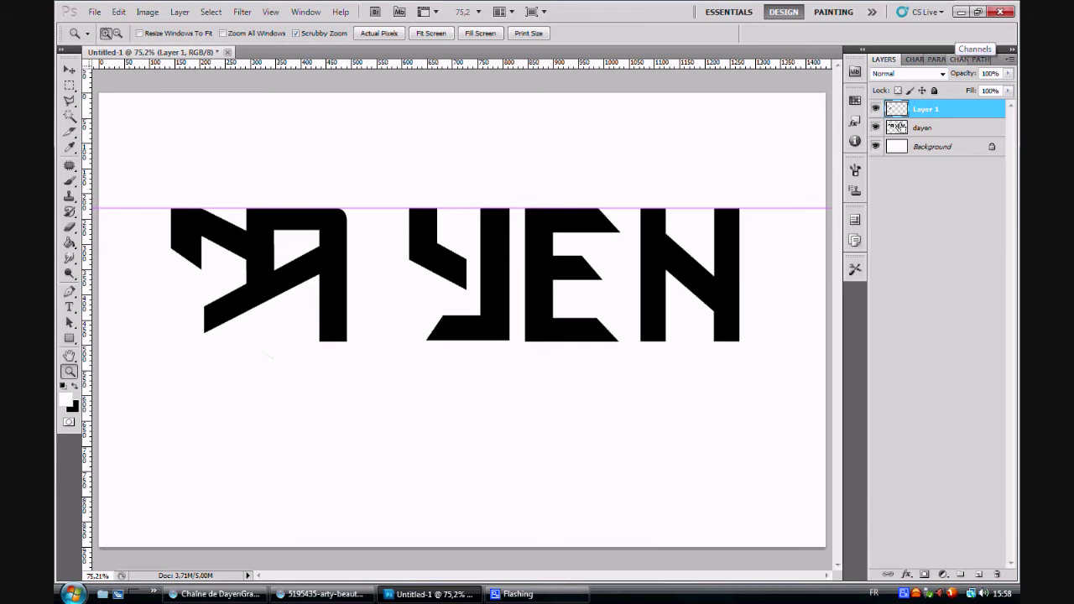
key("ctrl+v")
left_click(69, 70)
left_click_drag(478, 281, 288, 300)
key("z")
left_click(69, 70)
left_click_drag(223, 313, 295, 400)
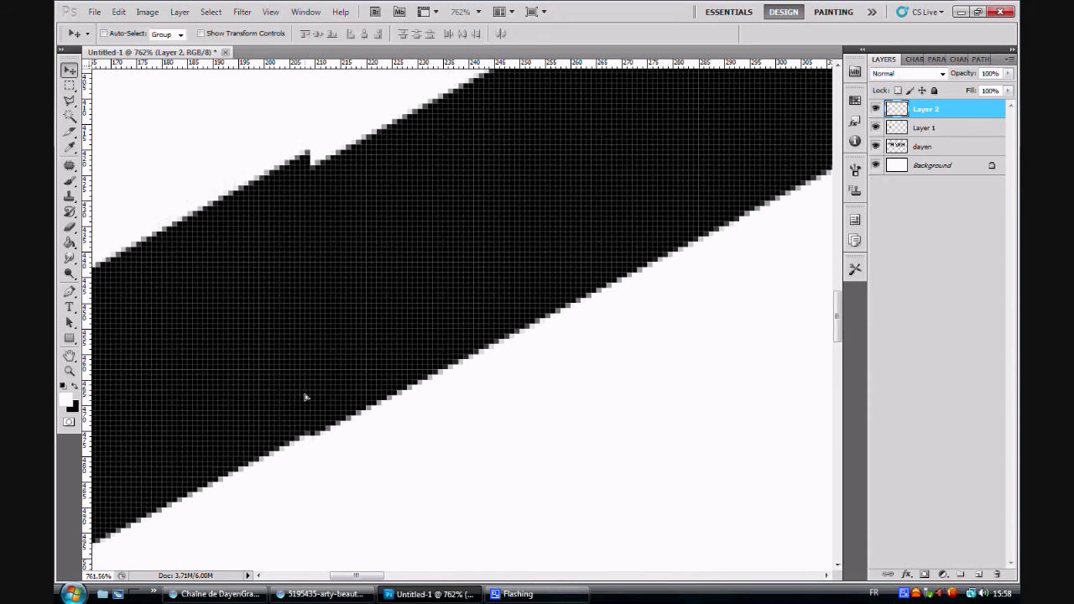
Nudge the second diagonal piece to line up with the extended bar and merge it into Layer 1.
key("Down")
key("Down")
key("Down")
key("Up")
key("Down")
left_click_drag(319, 399, 331, 390)
left_click(70, 370)
right_click(144, 371)
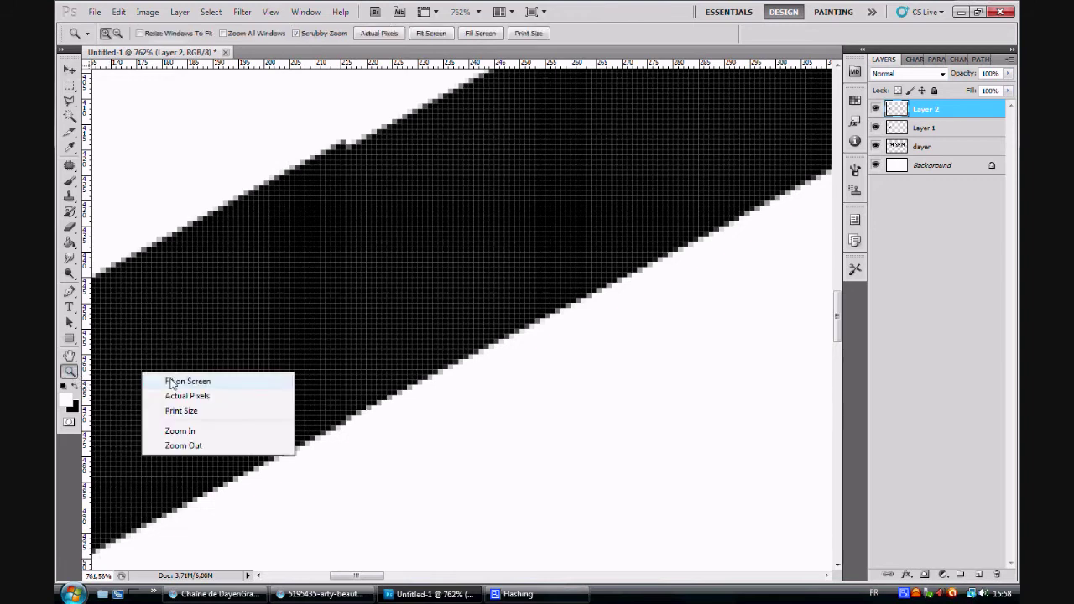
left_click(171, 379)
left_click_drag(196, 310, 260, 302)
key("ctrl+e")
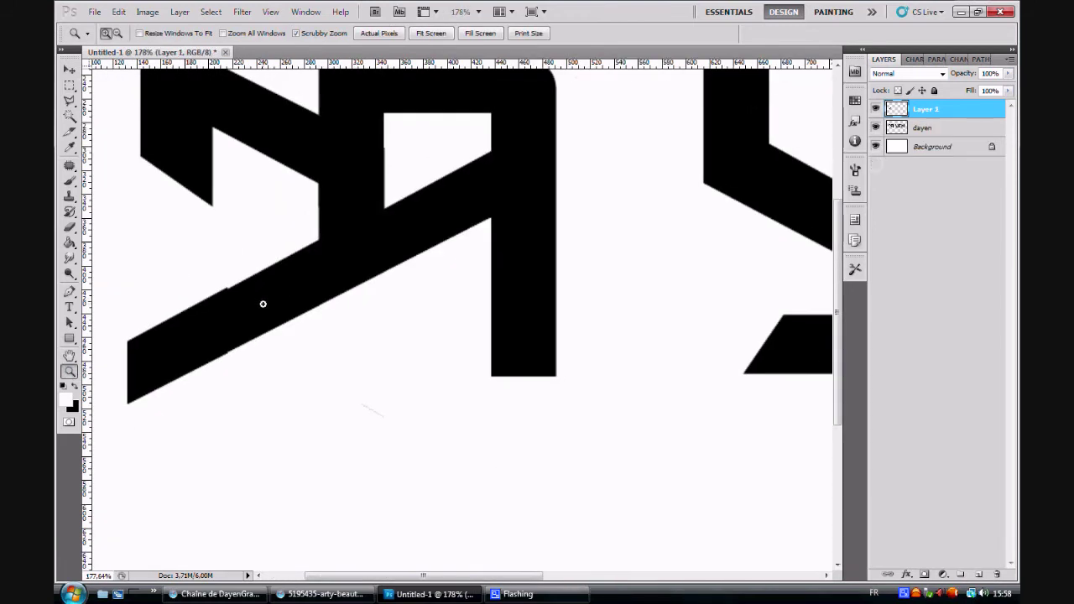
View the whole lettering and check it against the logo on the DayenGraph YouTube channel page in the browser.
scroll(429, 303, "up", 3)
left_click_drag(552, 321, 494, 333)
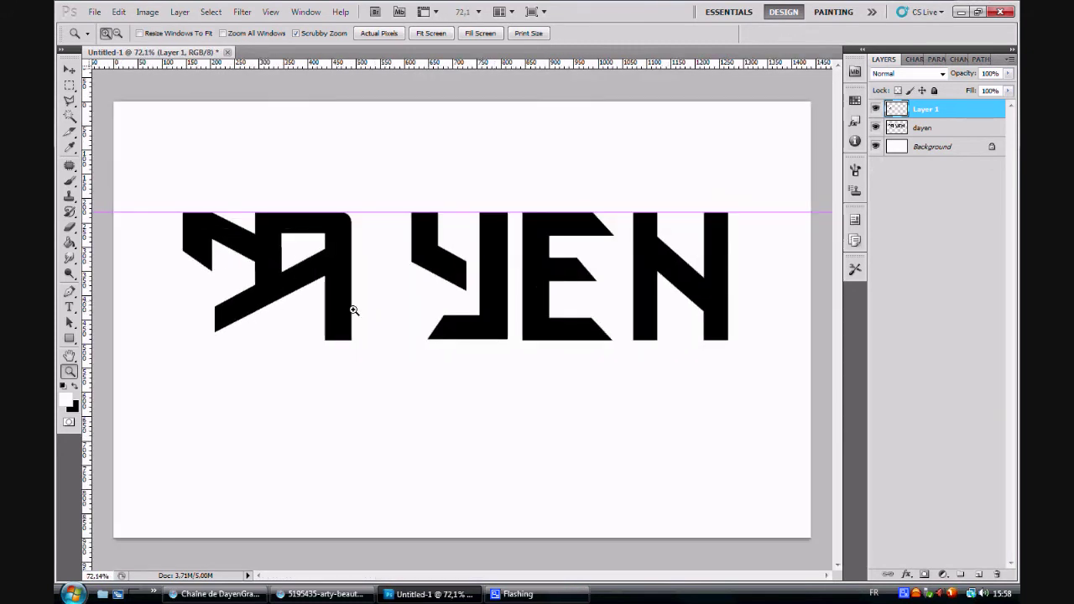
left_click(412, 596)
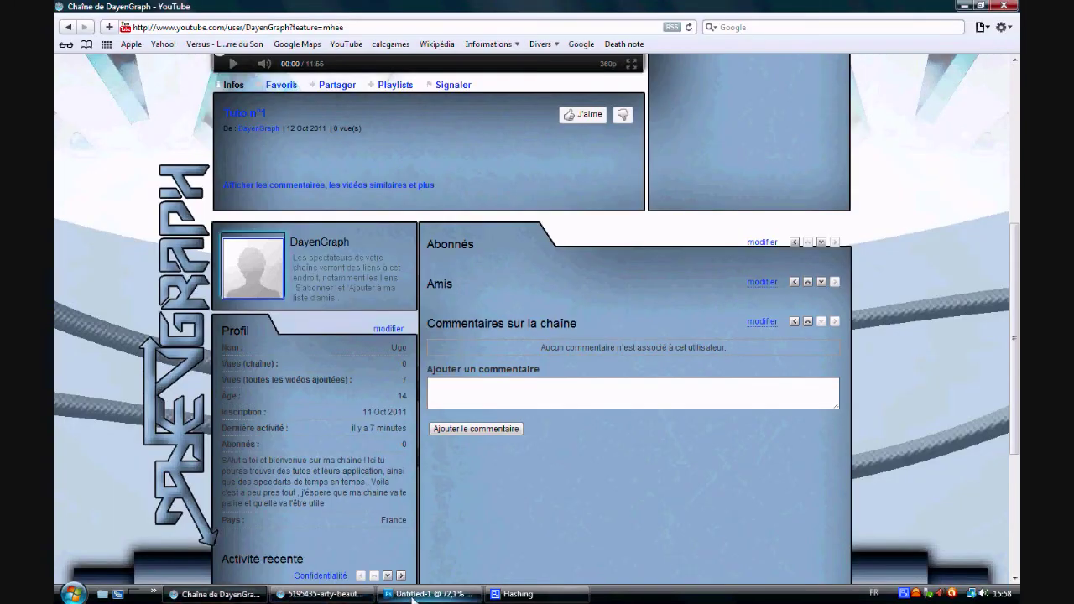
left_click(411, 596)
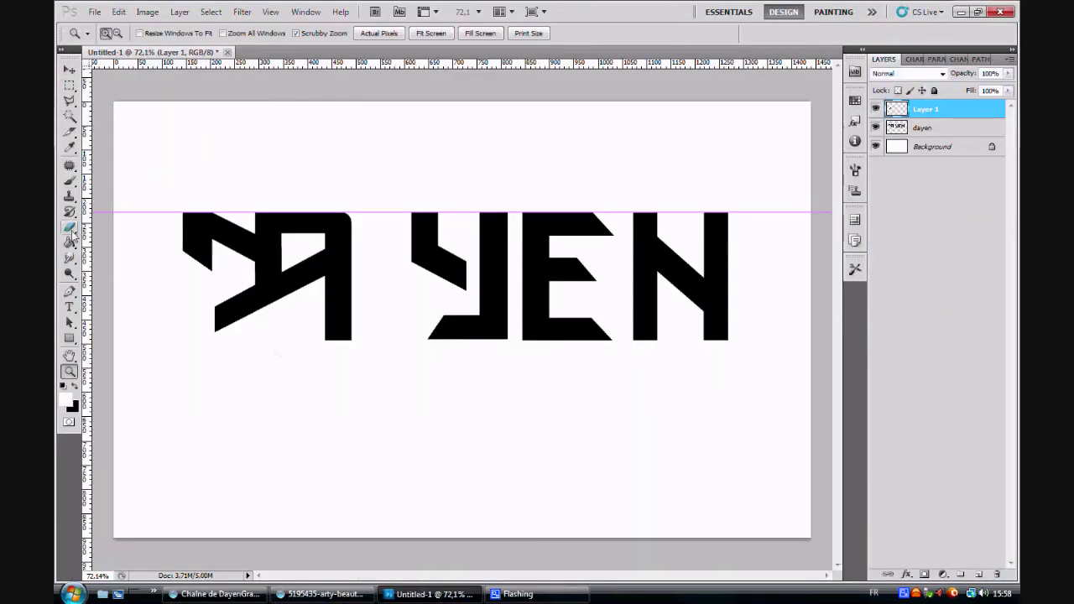
Erase the letter E from the dayen layer within a rectangular selection around it.
left_click(70, 85)
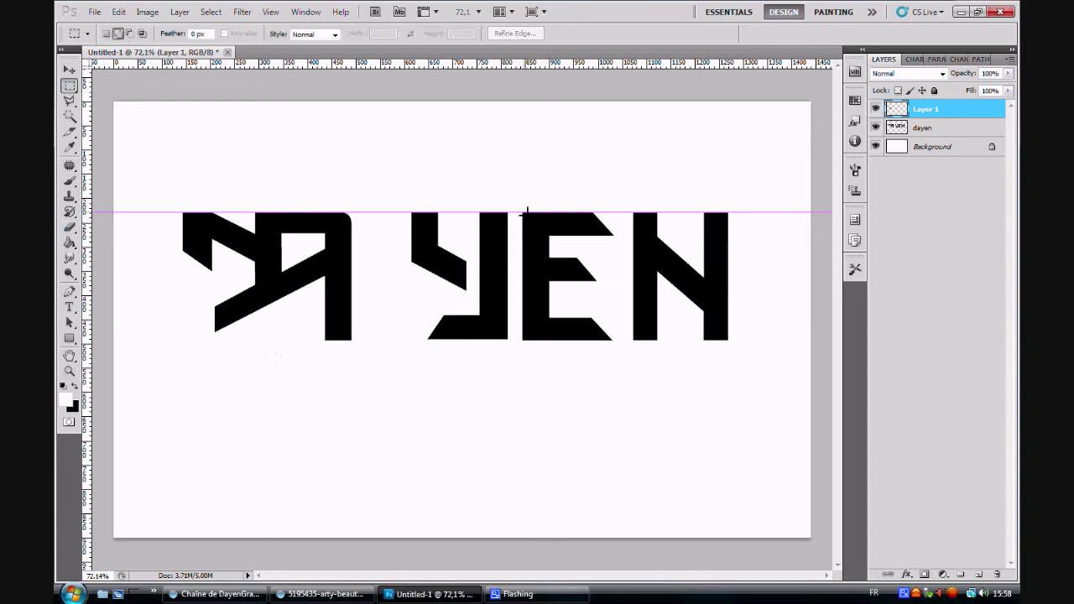
left_click_drag(562, 277, 616, 365)
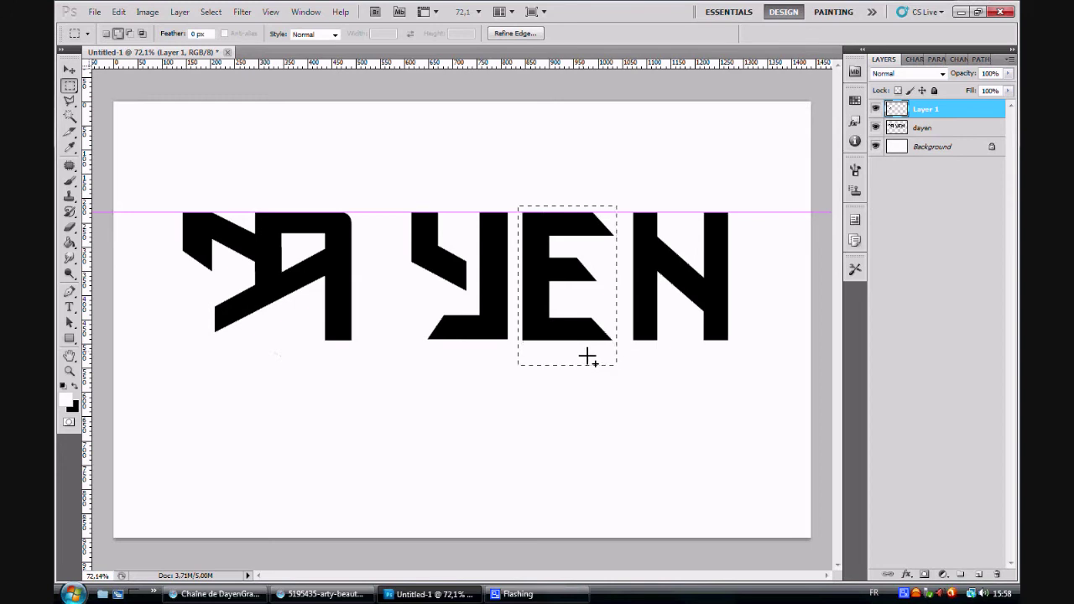
left_click(70, 226)
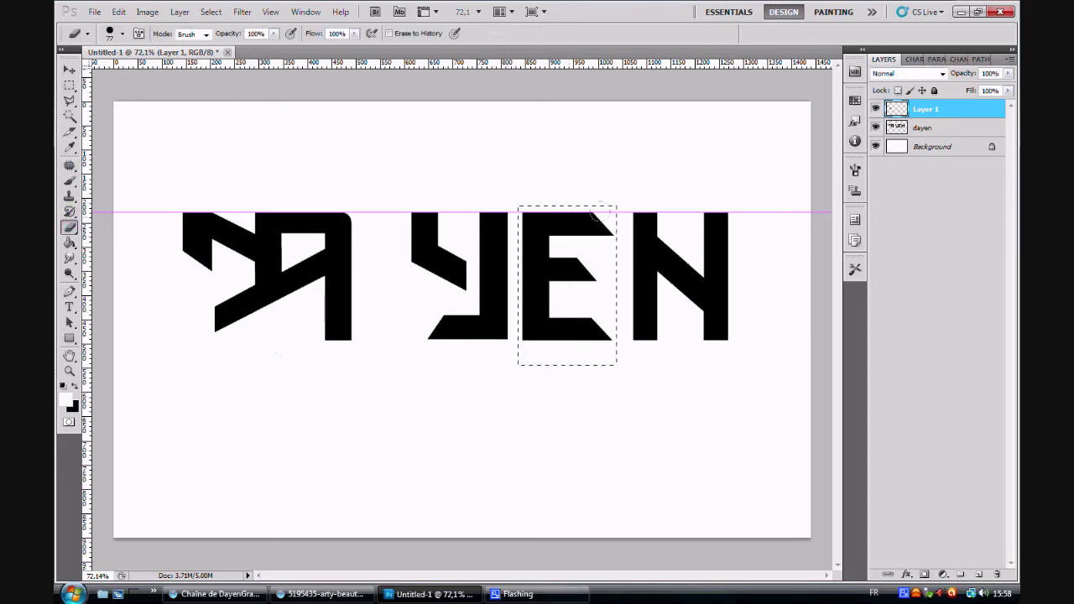
left_click(923, 128)
mouse_move(591, 218)
left_mouse_down()
mouse_move(524, 211)
mouse_move(609, 233)
mouse_move(542, 278)
mouse_move(546, 311)
mouse_move(526, 294)
mouse_move(604, 335)
left_mouse_up()
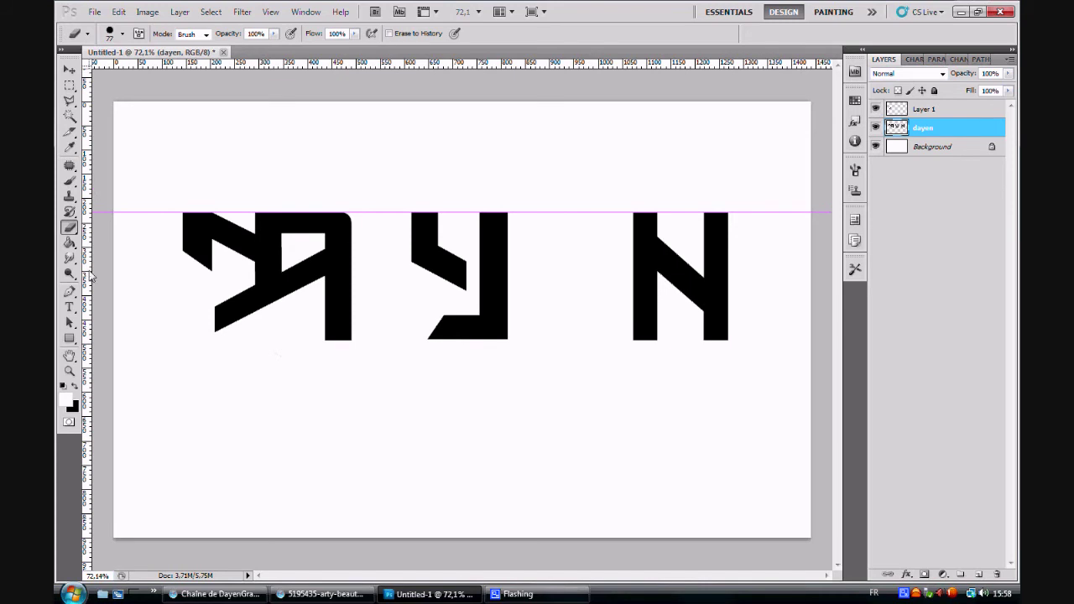
Add a 400 pt text layer reading "w" and move it into the empty area below the lettering.
left_click(70, 307)
left_click(314, 426)
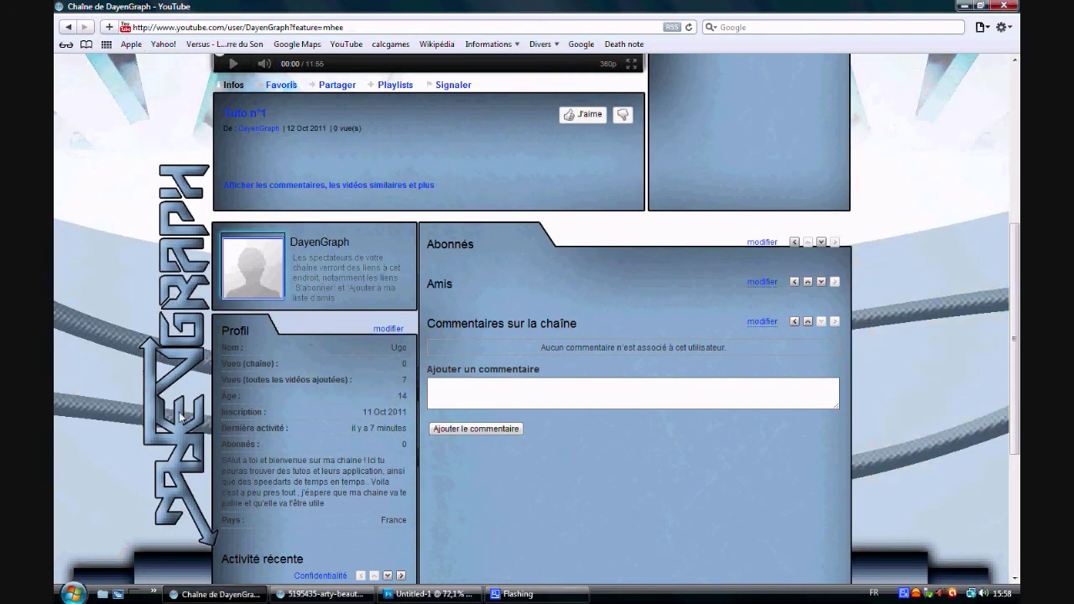
left_click(415, 594)
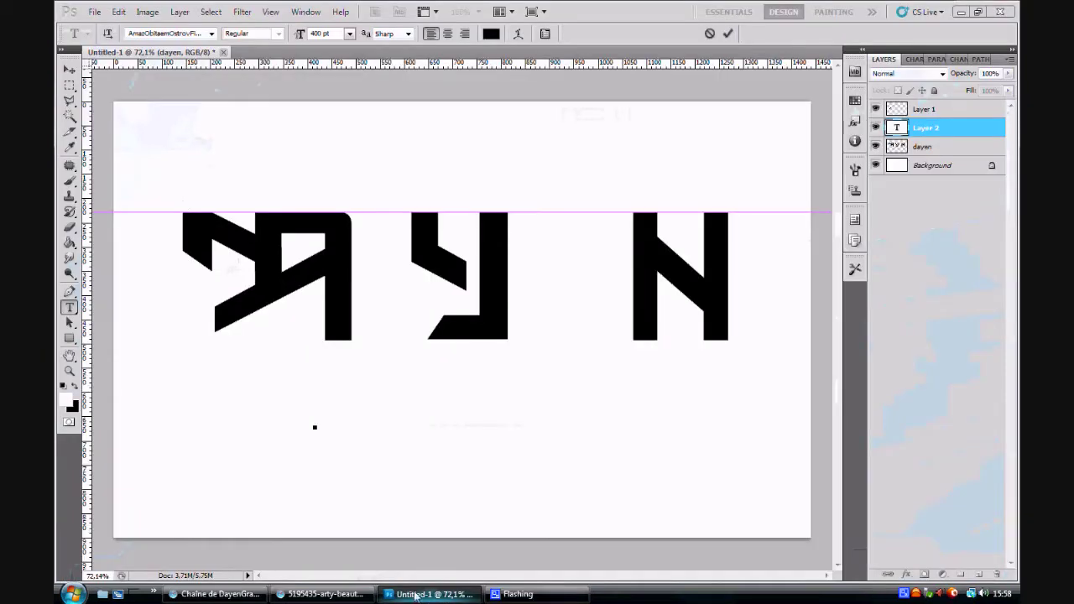
type("w")
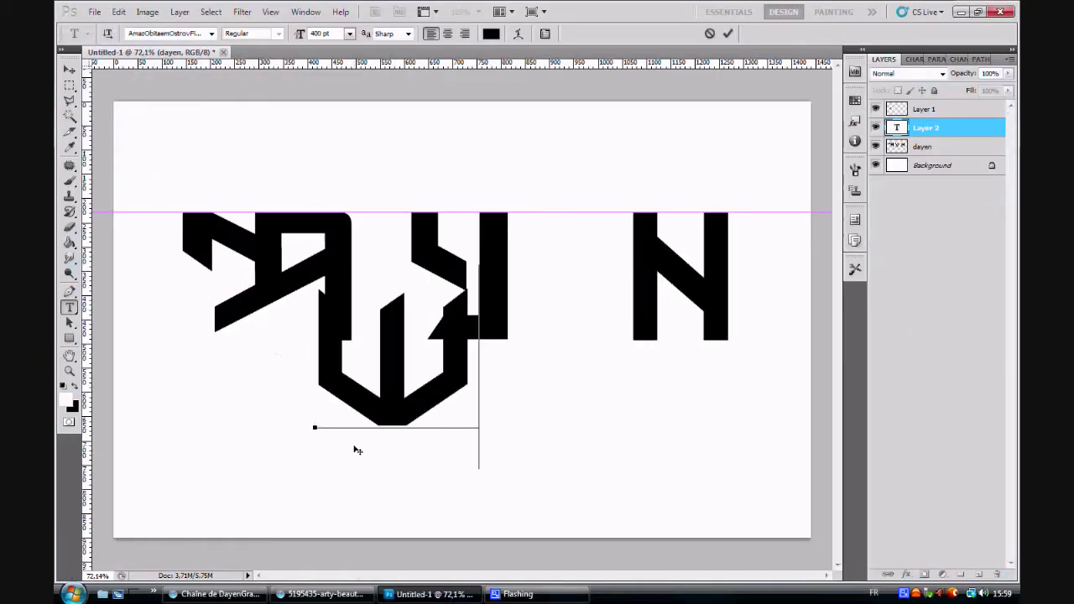
left_click(70, 71)
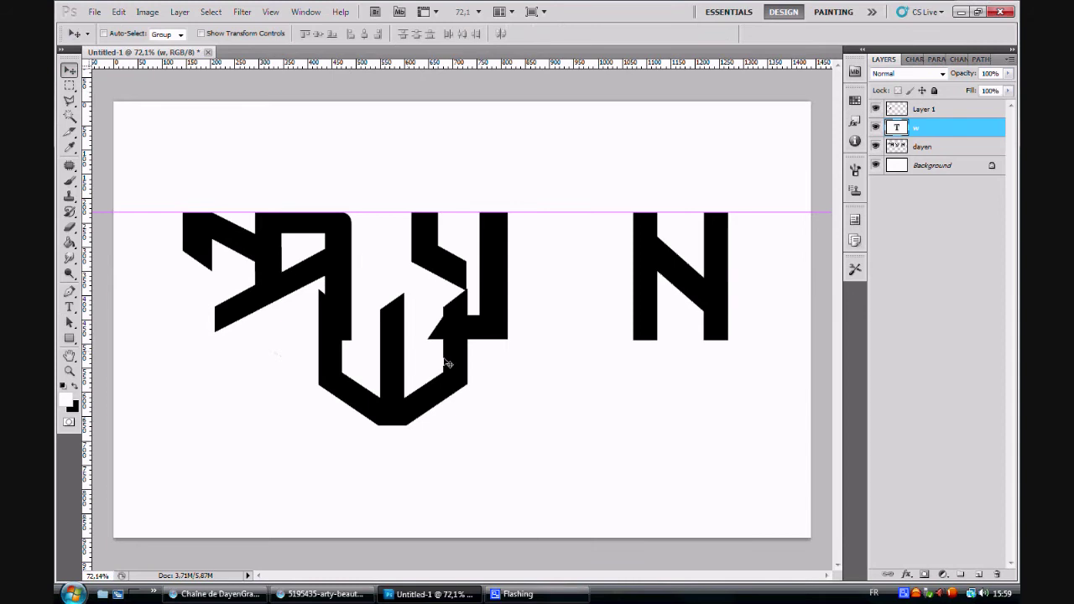
left_click_drag(447, 363, 622, 438)
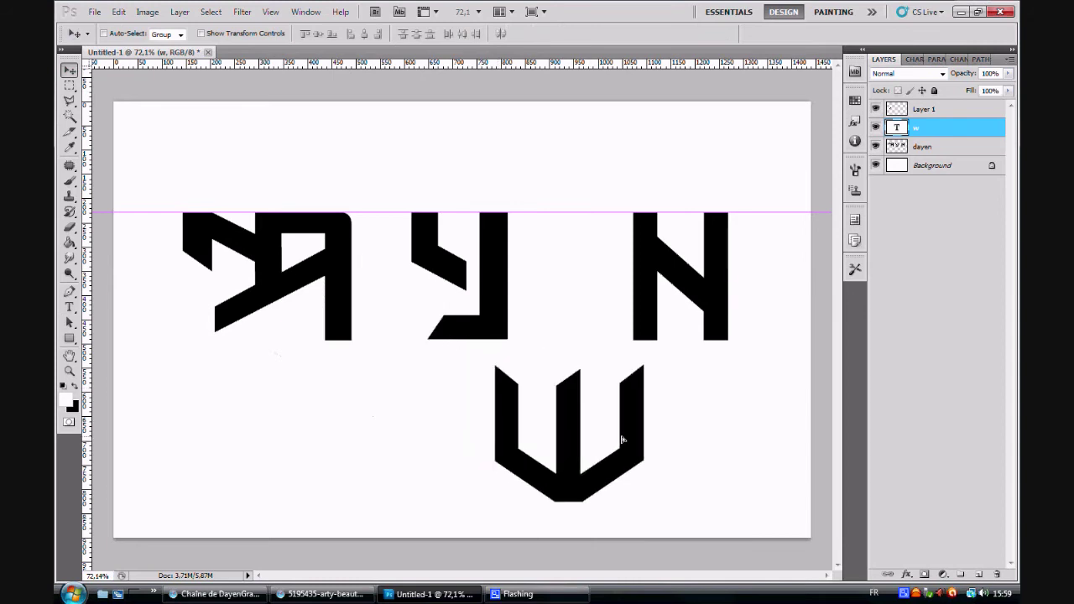
Rasterize the w text layer.
left_click(70, 227)
left_click(342, 376)
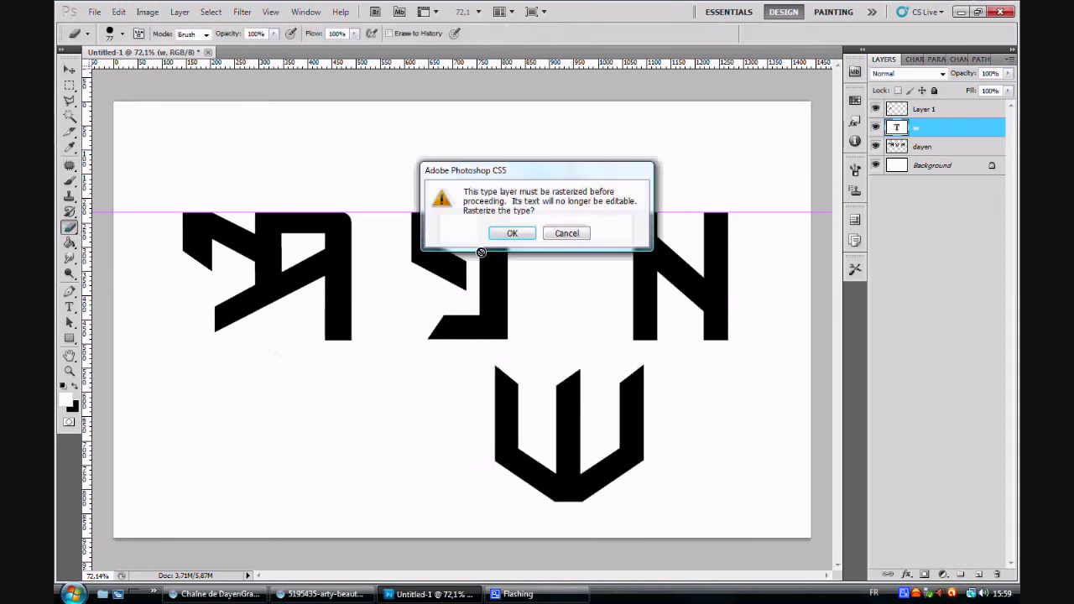
left_click(522, 234)
left_click(70, 72)
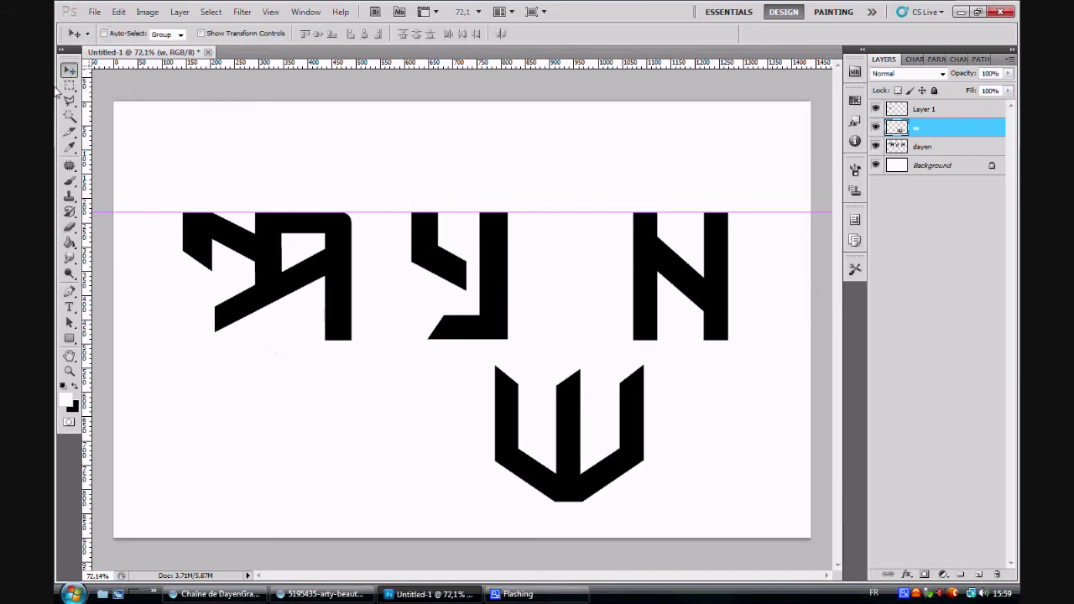
key("ctrl+t")
mouse_move(483, 356)
left_mouse_down()
mouse_move(502, 334)
mouse_move(481, 355)
left_mouse_up()
left_click(70, 370)
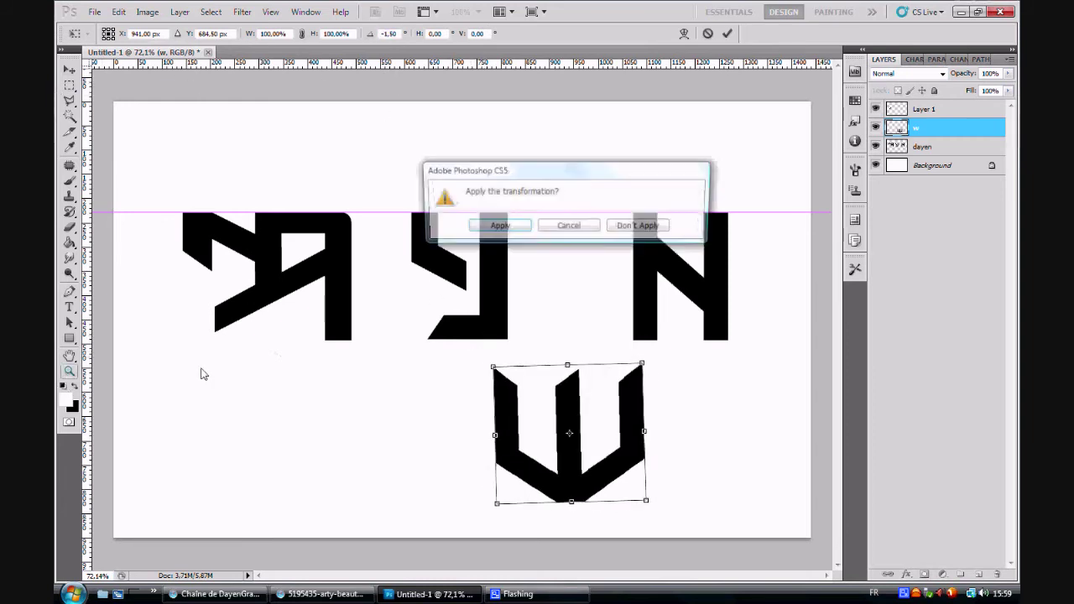
left_click(567, 229)
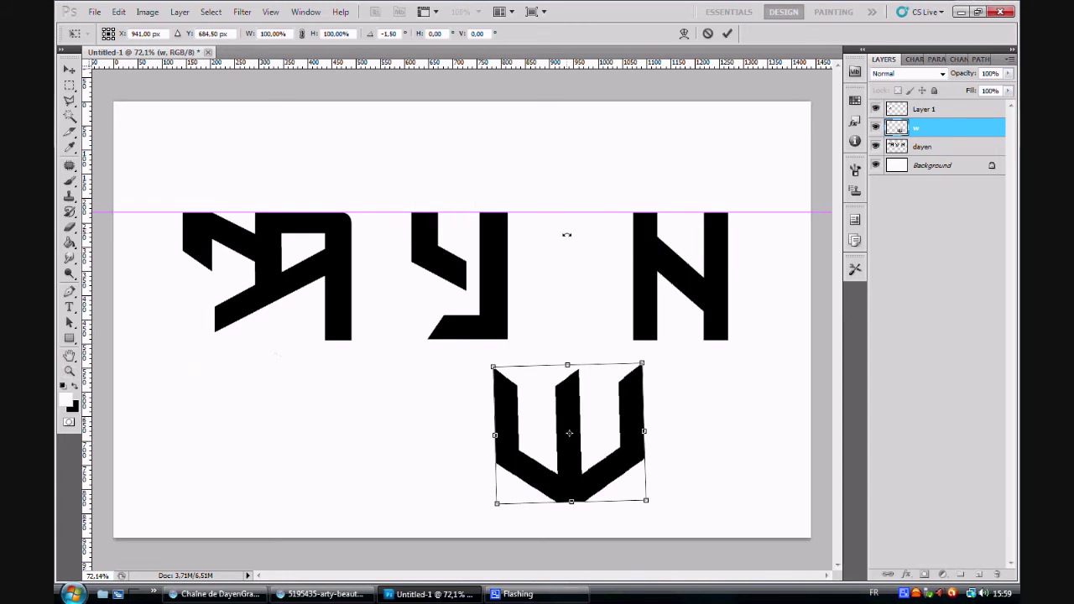
left_click(70, 372)
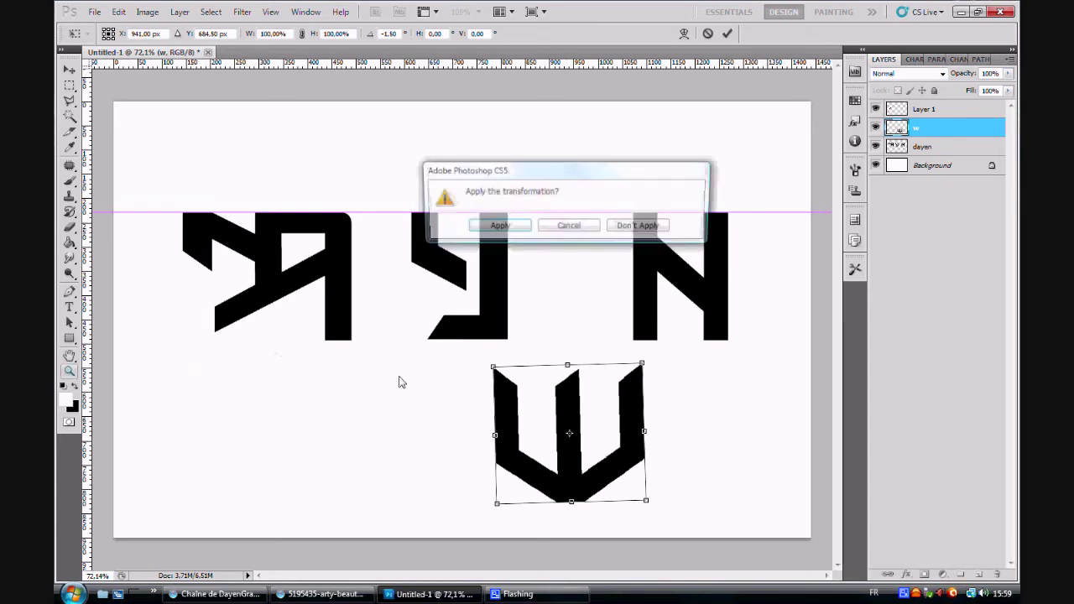
key("Return")
mouse_move(521, 353)
left_mouse_down()
mouse_move(553, 350)
mouse_move(541, 351)
left_mouse_up()
key("ctrl+t")
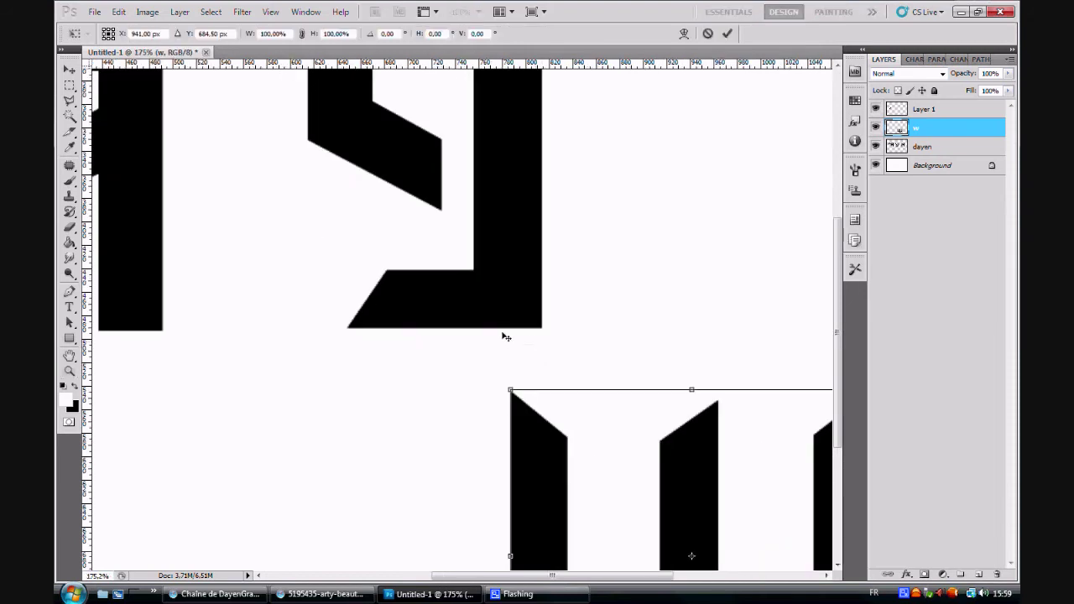
left_click(70, 70)
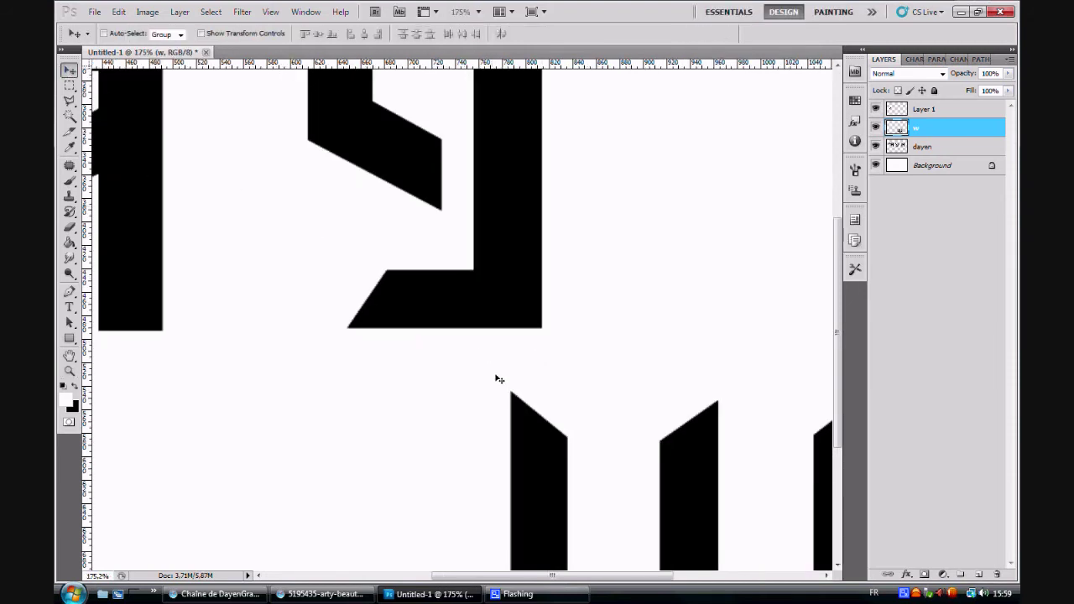
Rotate the w by exactly 90 degrees to form an E and apply the transformation.
key("ctrl+t")
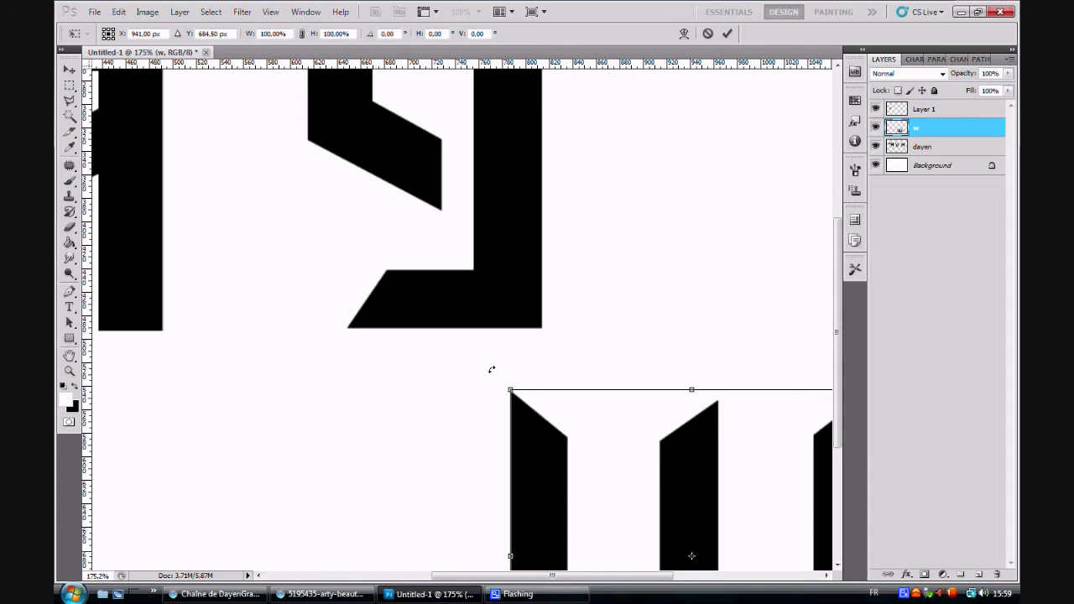
left_click_drag(491, 369, 826, 392)
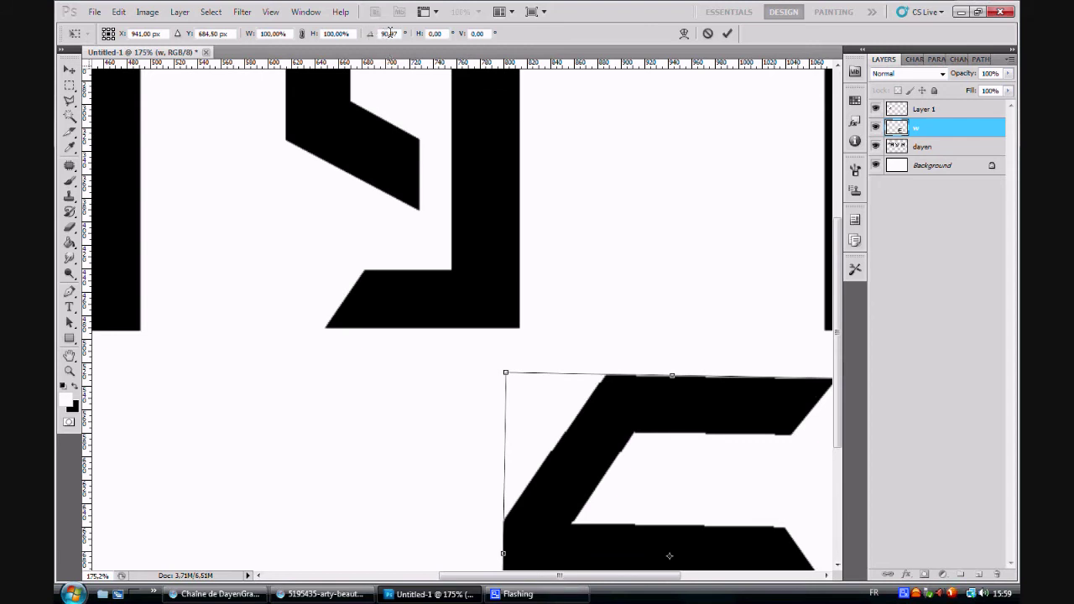
mouse_move(377, 41)
left_mouse_down()
mouse_move(159, 44)
mouse_move(384, 45)
left_mouse_up()
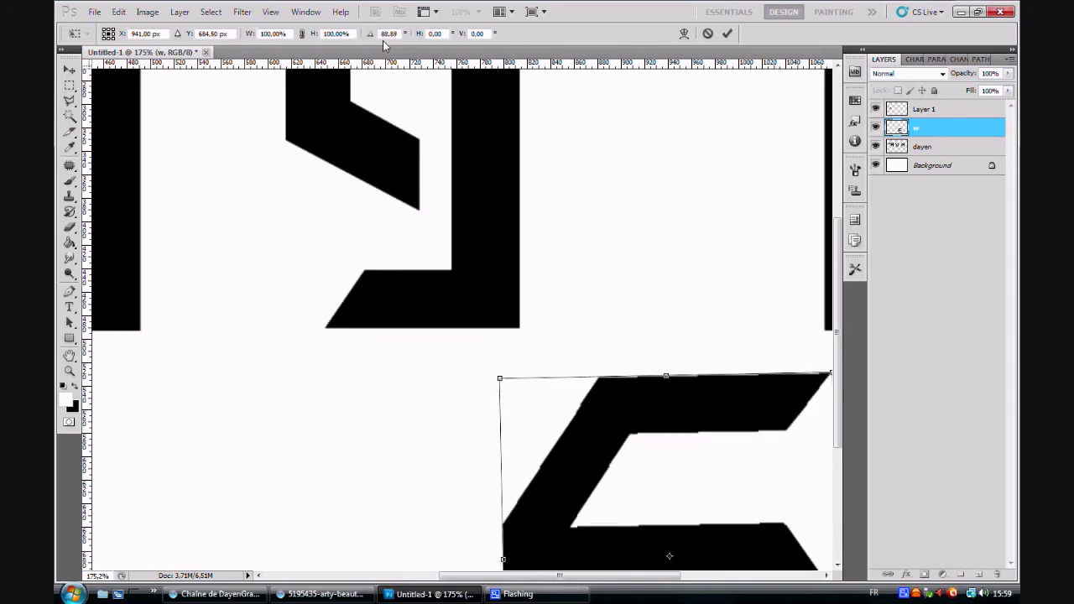
double_click(381, 36)
type("90")
key("Return")
left_click(70, 370)
left_click(498, 226)
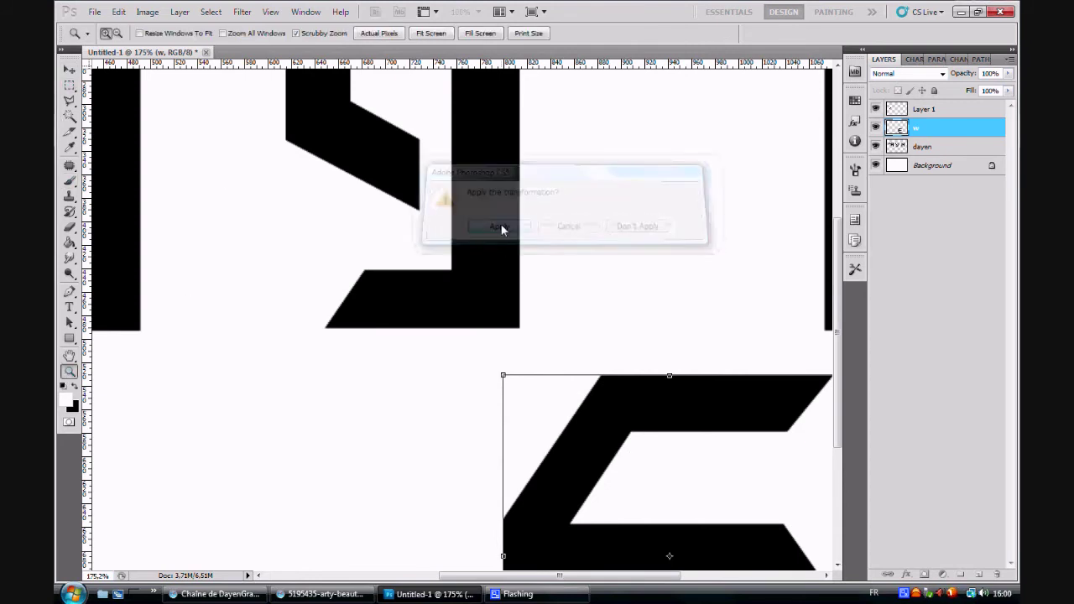
Move the rotated w over the Y with its top edge on the guide and scale its height to 80.52%.
left_click_drag(546, 377, 473, 309)
key("v")
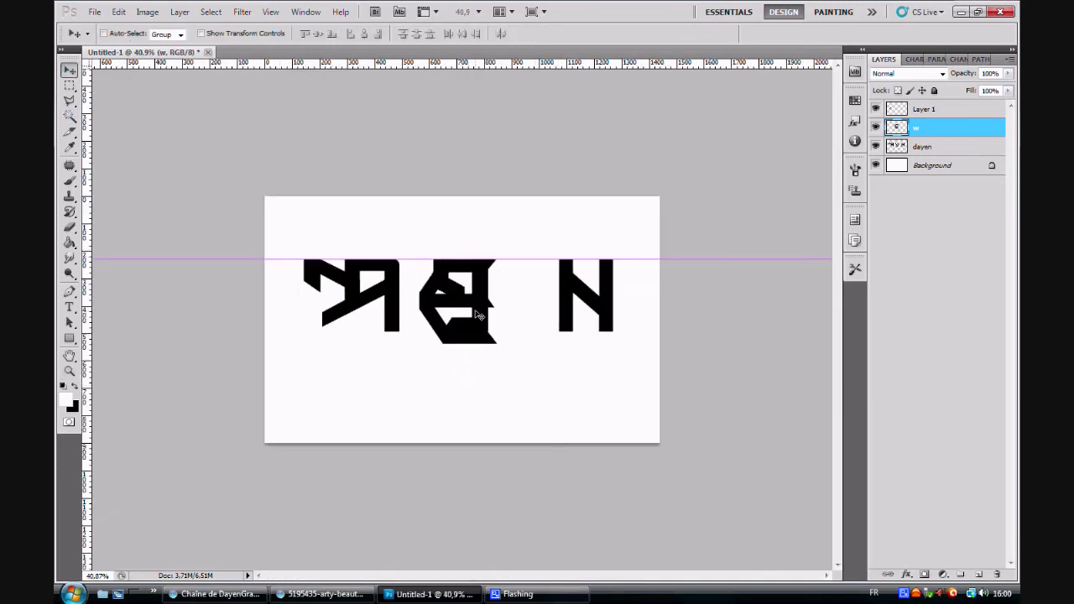
key("ctrl+t")
left_click_drag(458, 344, 455, 333)
key("ctrl+z")
key("ctrl+z")
key("ctrl+z")
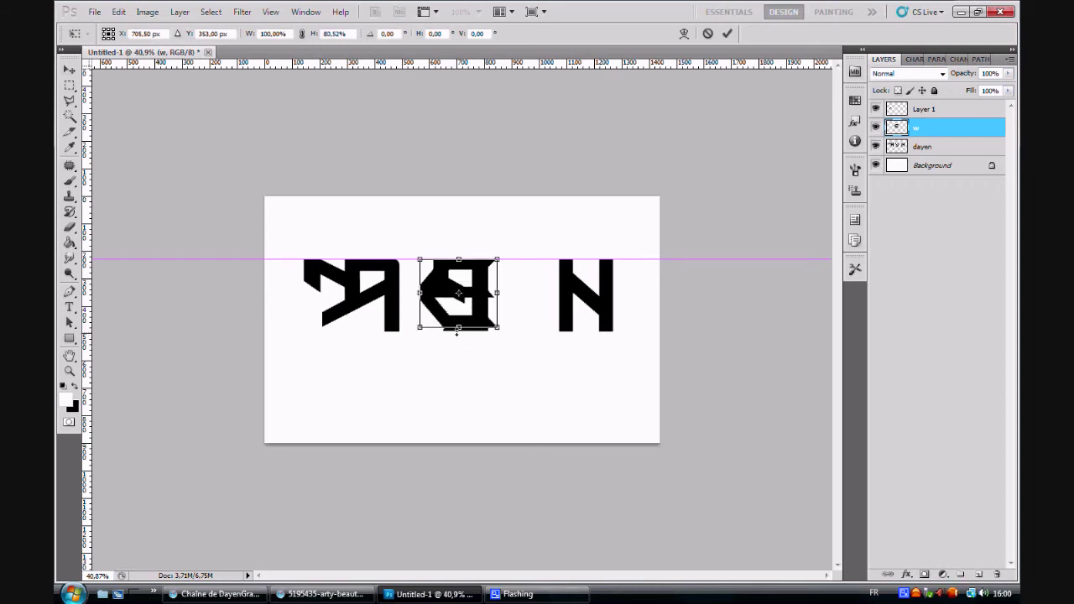
left_click(70, 370)
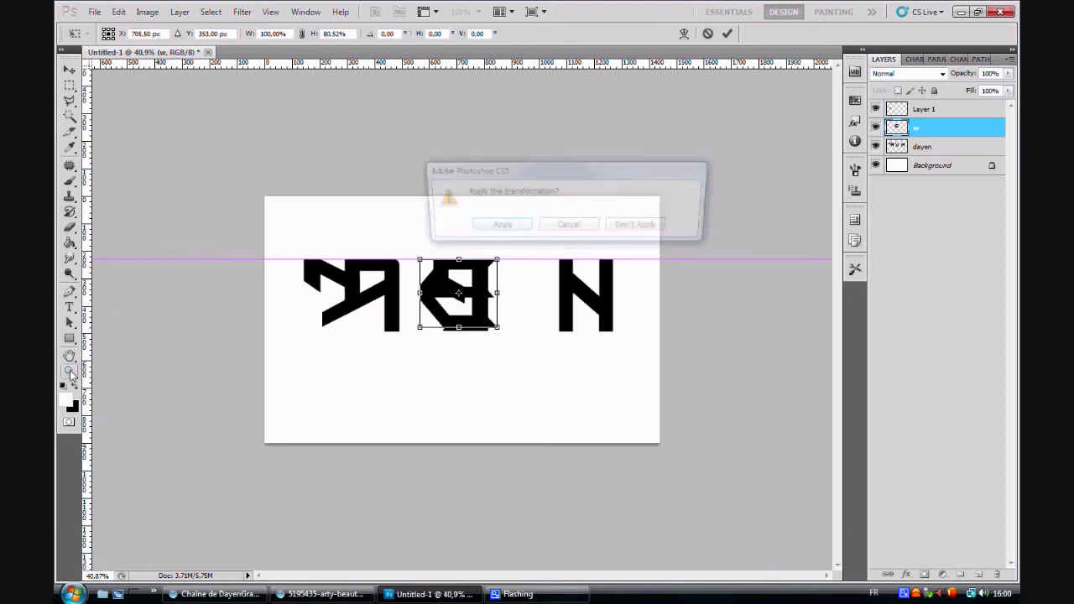
left_click(513, 232)
Stretch the rotated w's height to 105.44% to reach the Y's lower edge and narrow its width.
left_click(509, 313)
left_click_drag(509, 313, 551, 305)
key("ctrl+t")
left_click_drag(438, 356, 434, 370)
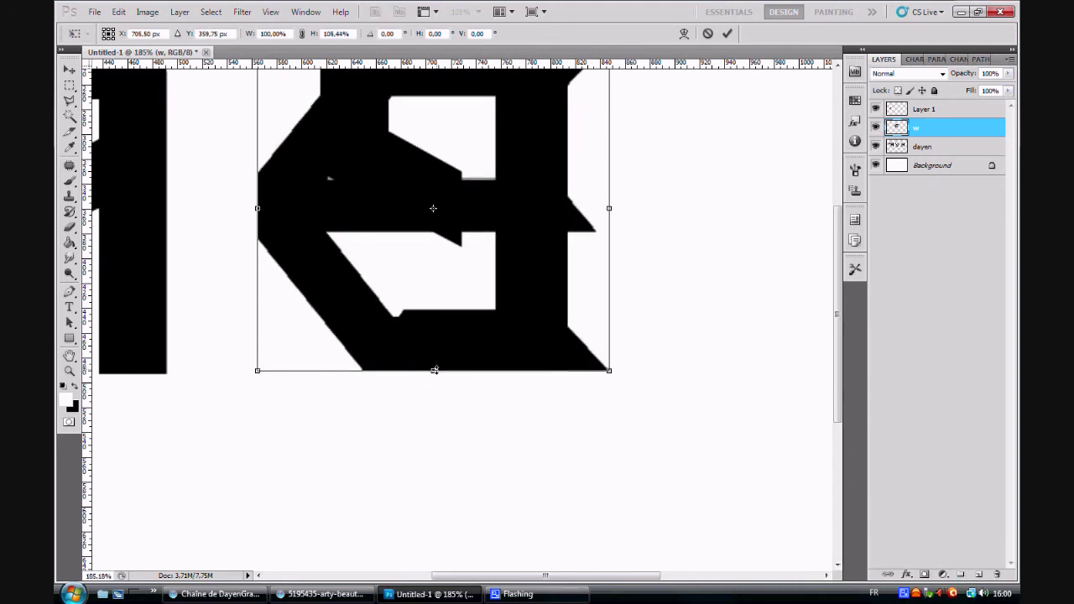
left_click_drag(609, 209, 517, 212)
key("Return")
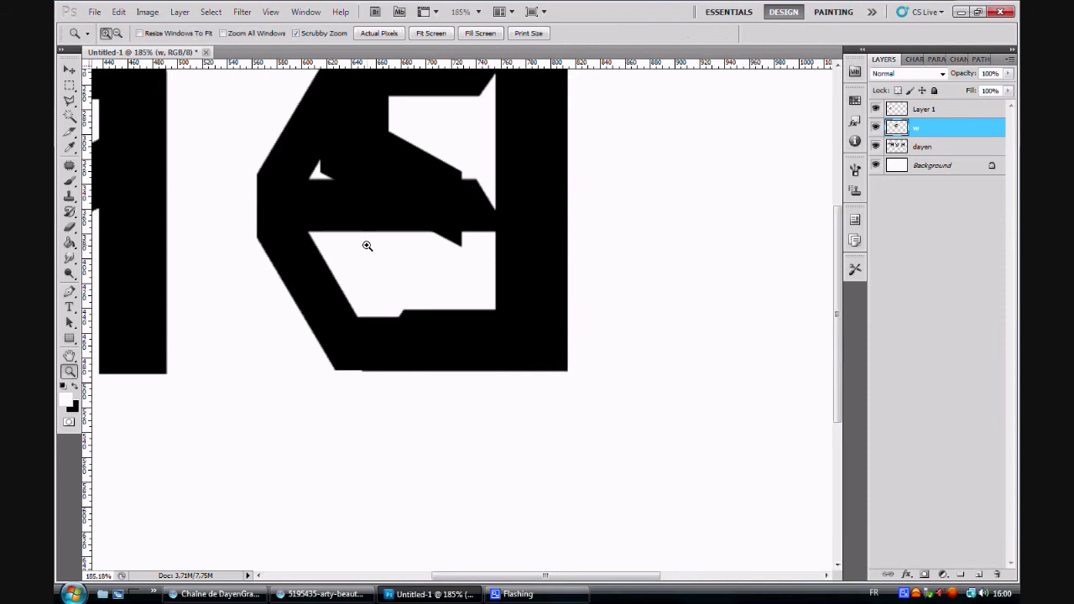
Move the resized rotated w into the gap between the Y and the N as the new E.
left_click(70, 372)
left_click_drag(282, 341, 271, 343)
key("v")
left_click_drag(450, 245, 567, 275)
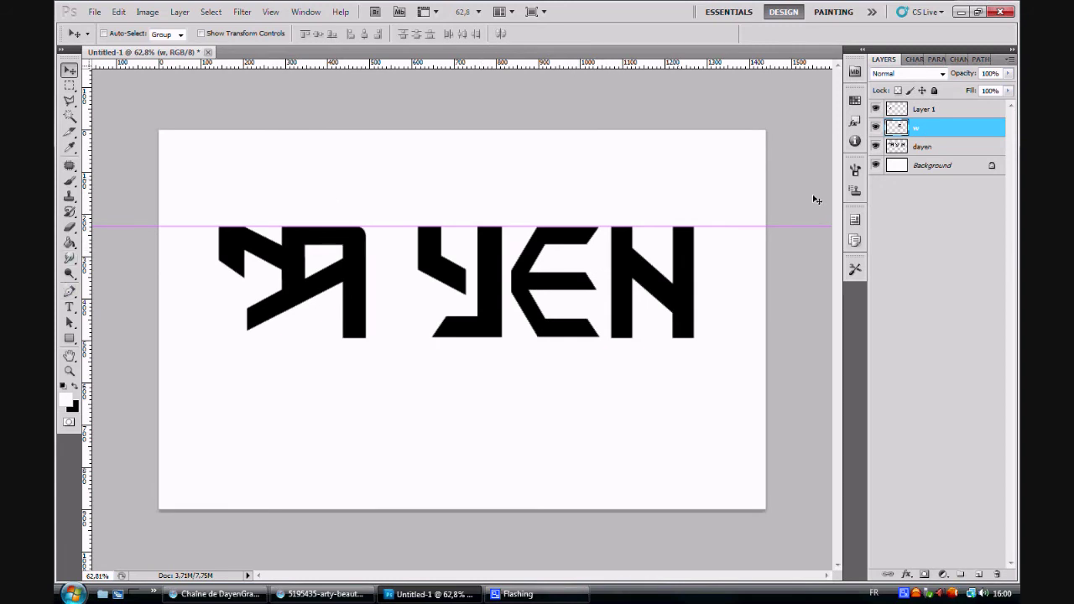
Merge the dayen, w and Layer 1 layers into a single layer.
left_click(931, 150, "shift")
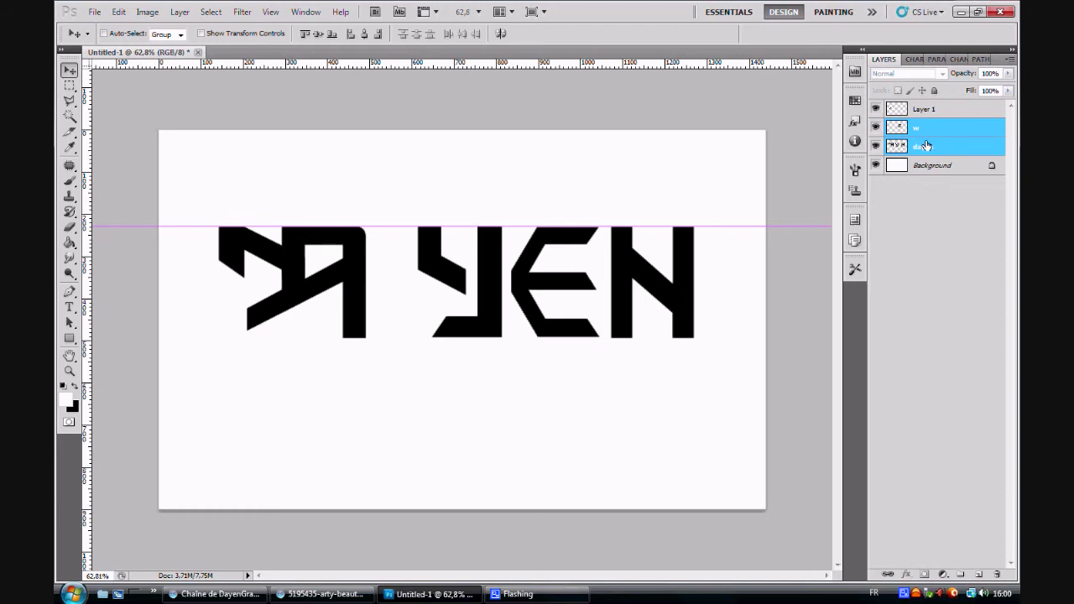
left_click(918, 111, "shift")
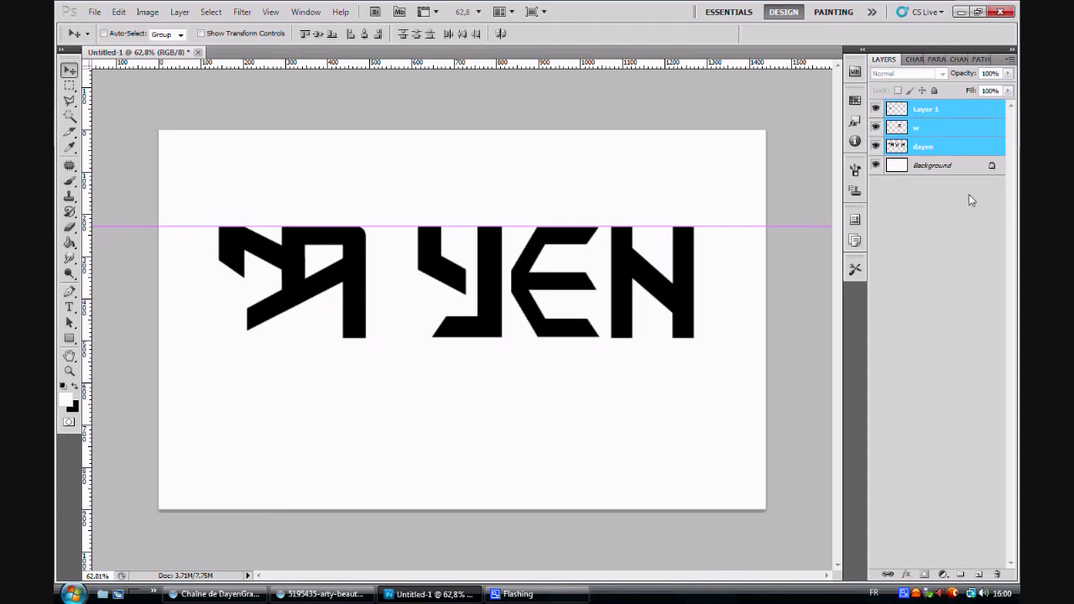
right_click(920, 132)
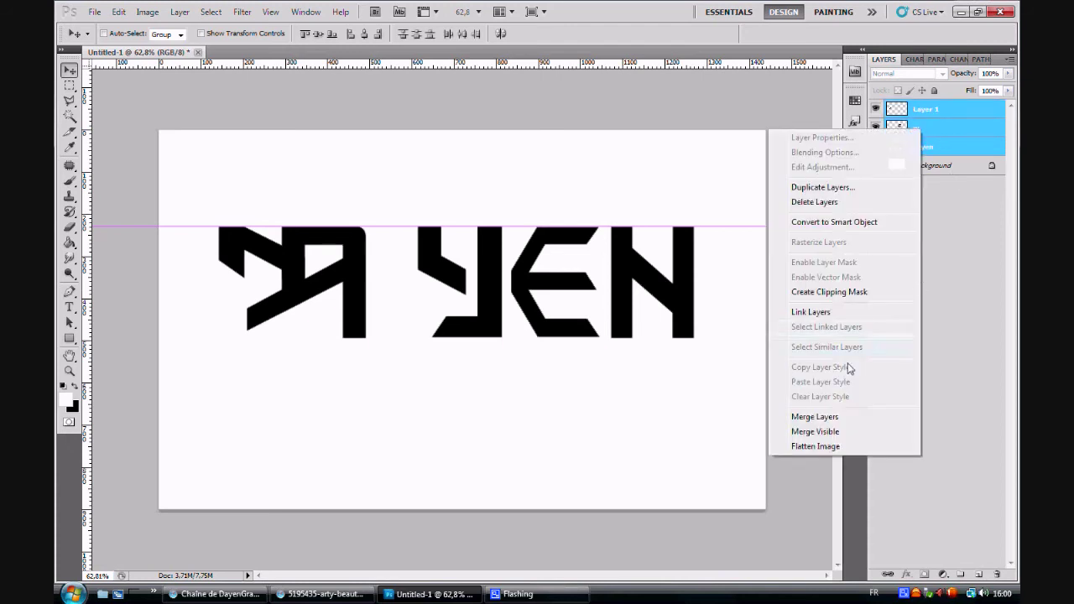
left_click(820, 418)
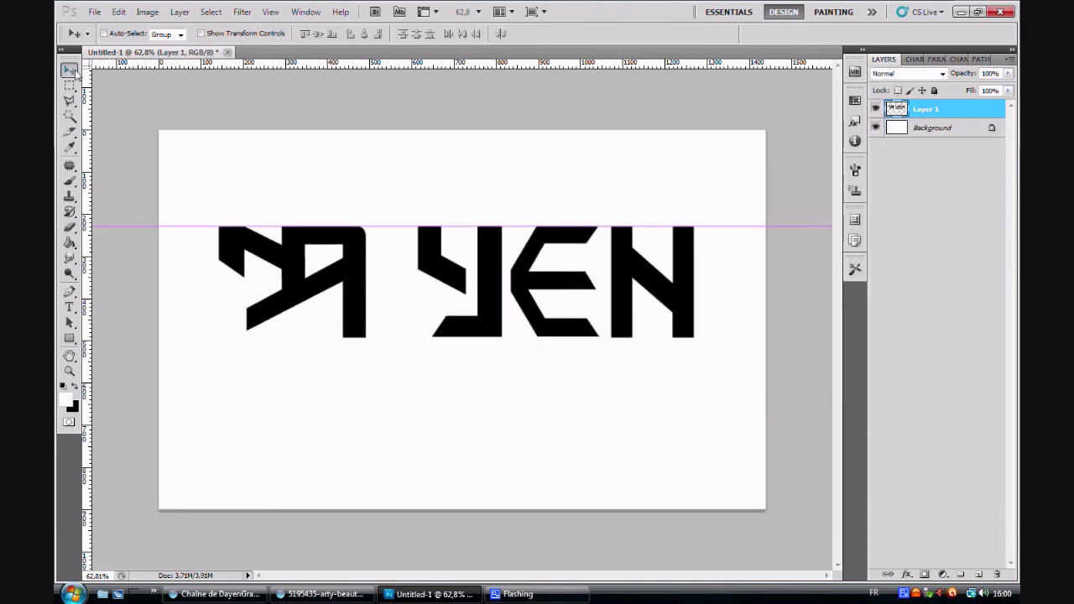
Select the letters YEN, shift them left to sit close beside the A, and deselect them.
left_click_drag(533, 300, 529, 299)
left_click(70, 85)
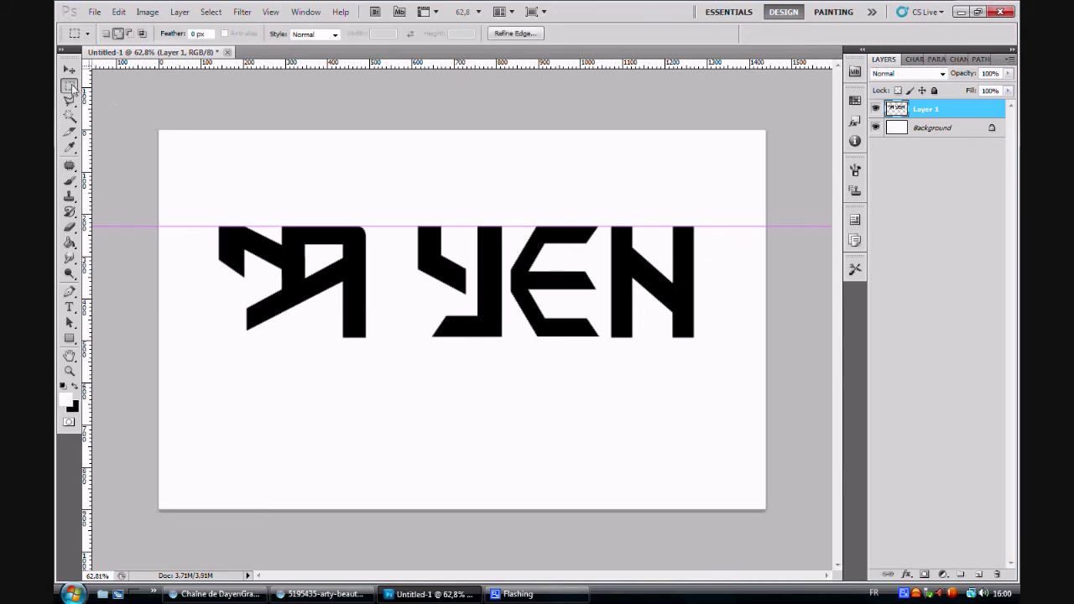
left_click_drag(679, 351, 709, 352)
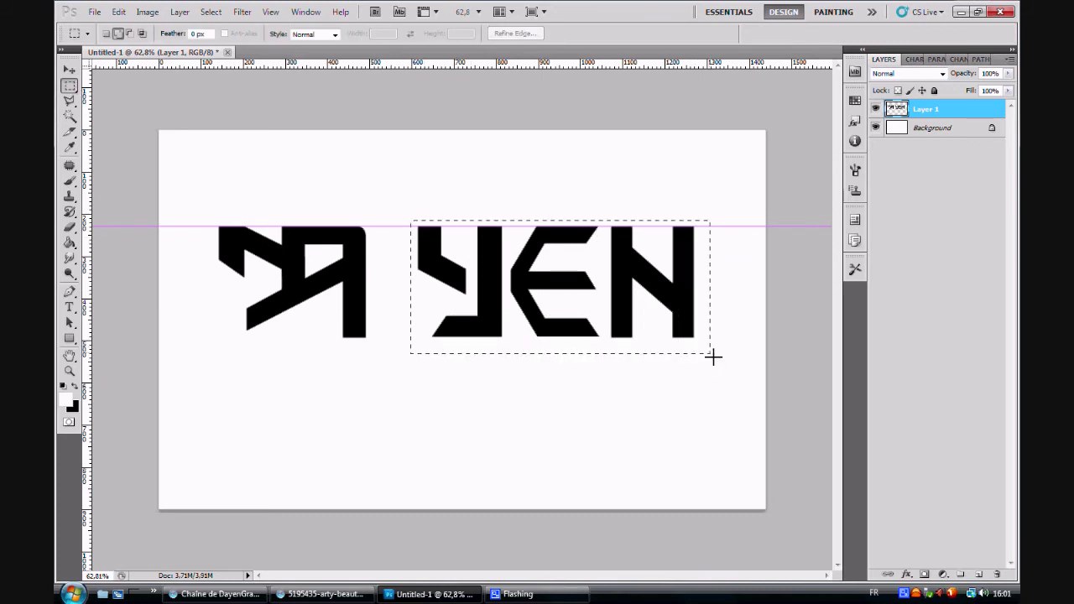
left_click(70, 70)
left_click_drag(515, 283, 474, 286)
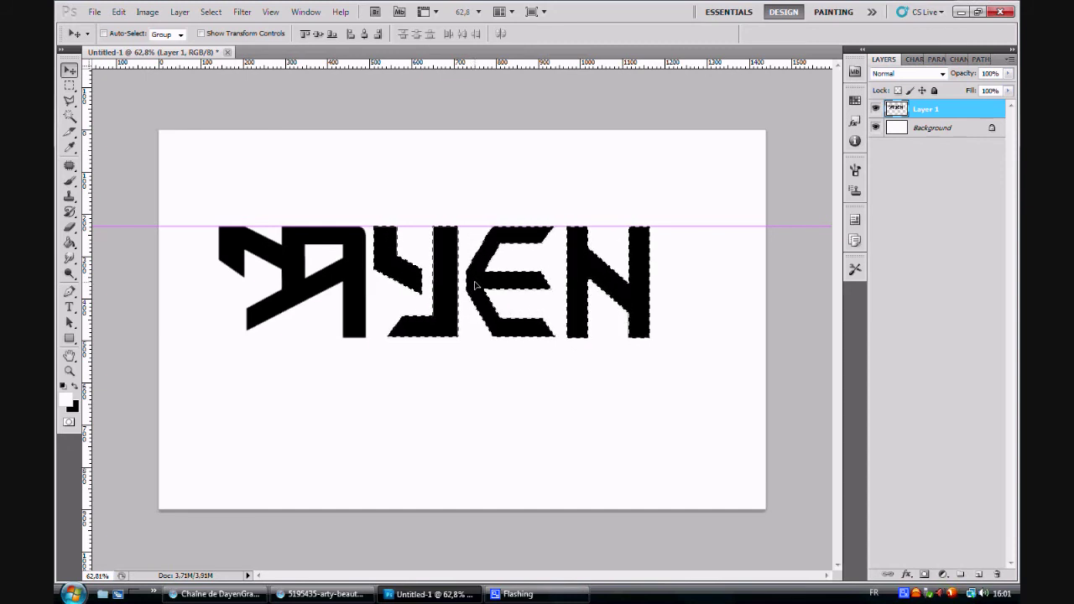
key("ctrl+d")
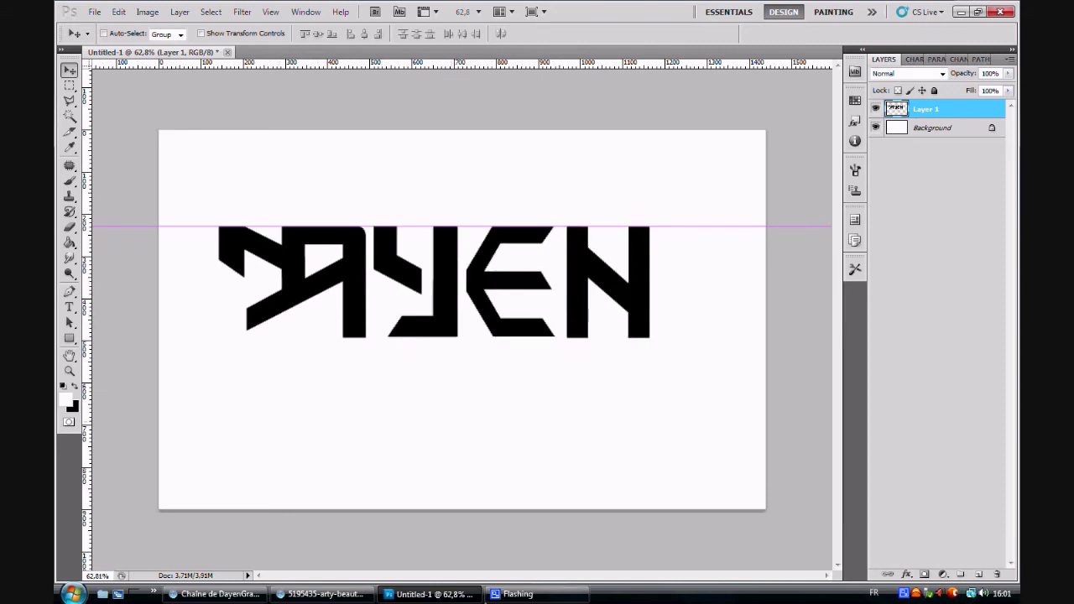
Consult the channel's logo in the browser, return to Photoshop and fill a black bar over the Y's upper stem on a new layer.
left_click(225, 597)
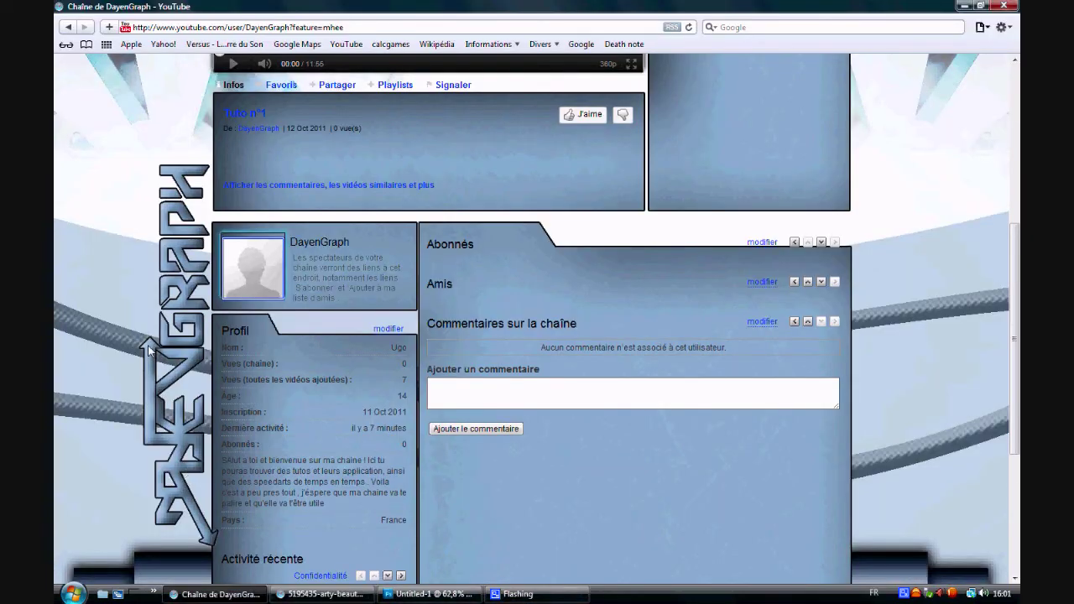
left_click(473, 595)
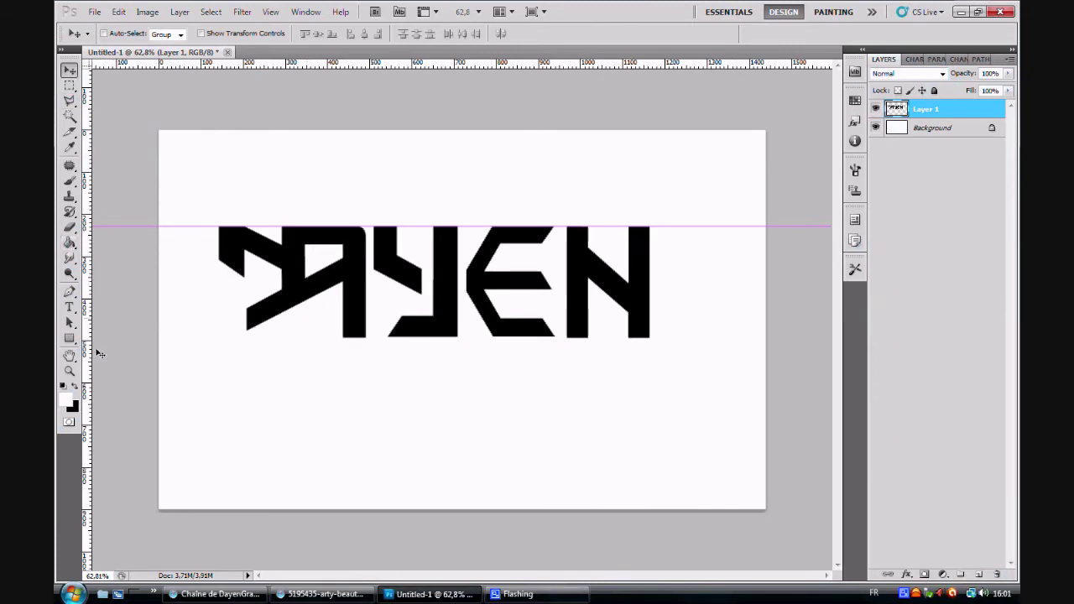
left_click(70, 85)
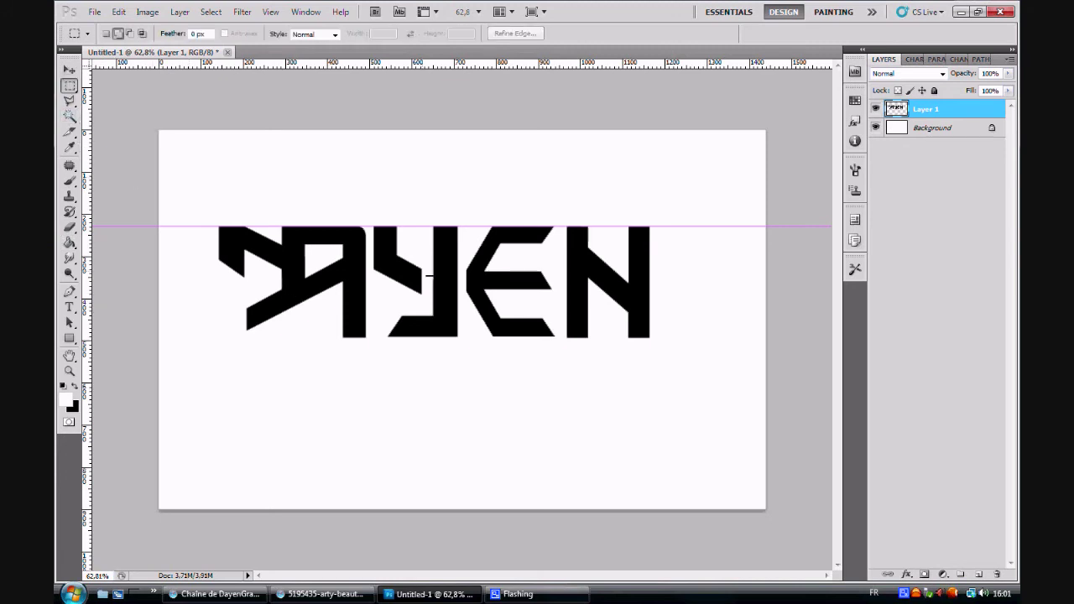
left_click_drag(430, 276, 461, 210)
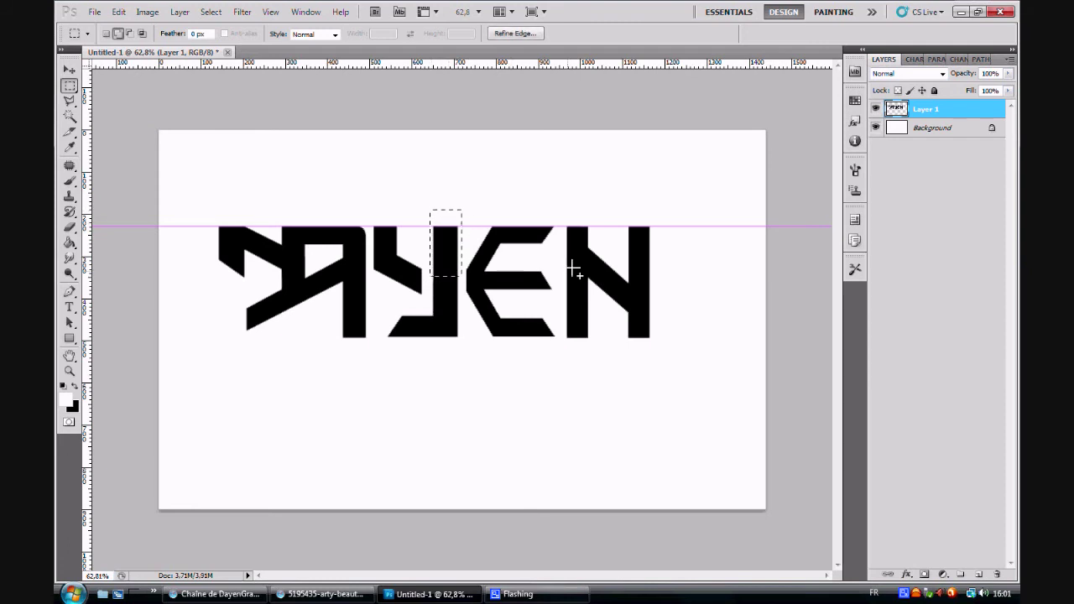
key("ctrl+shift+alt+n")
key("ctrl+BackSpace")
key("ctrl+d")
key("v")
Try the black bar as an upward extension of the N and the Y, undoing each move, and delete its layer.
left_click_drag(377, 203, 576, 167)
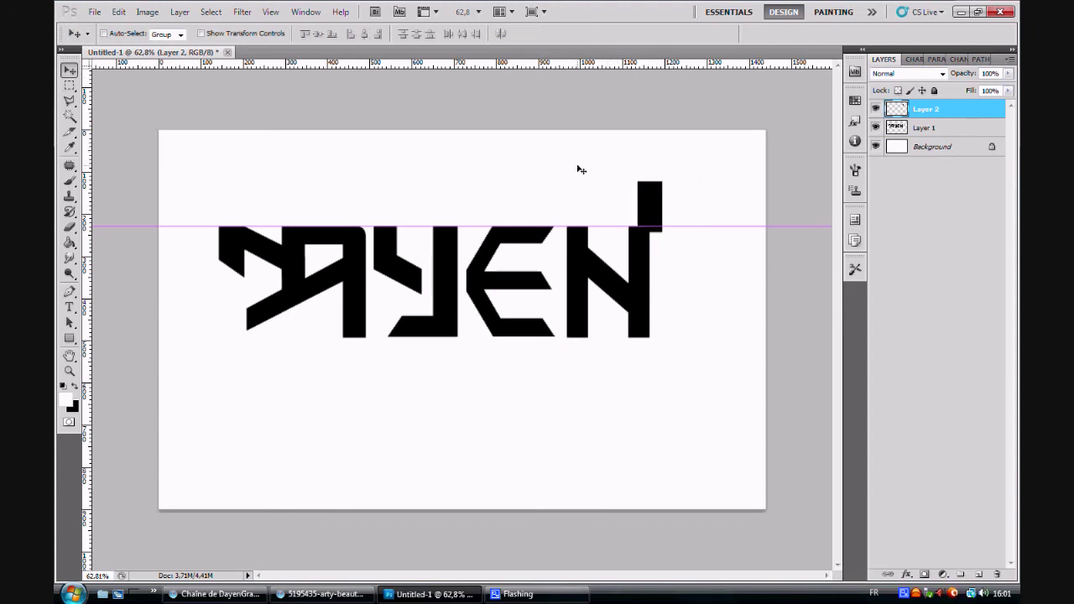
key("ctrl+z")
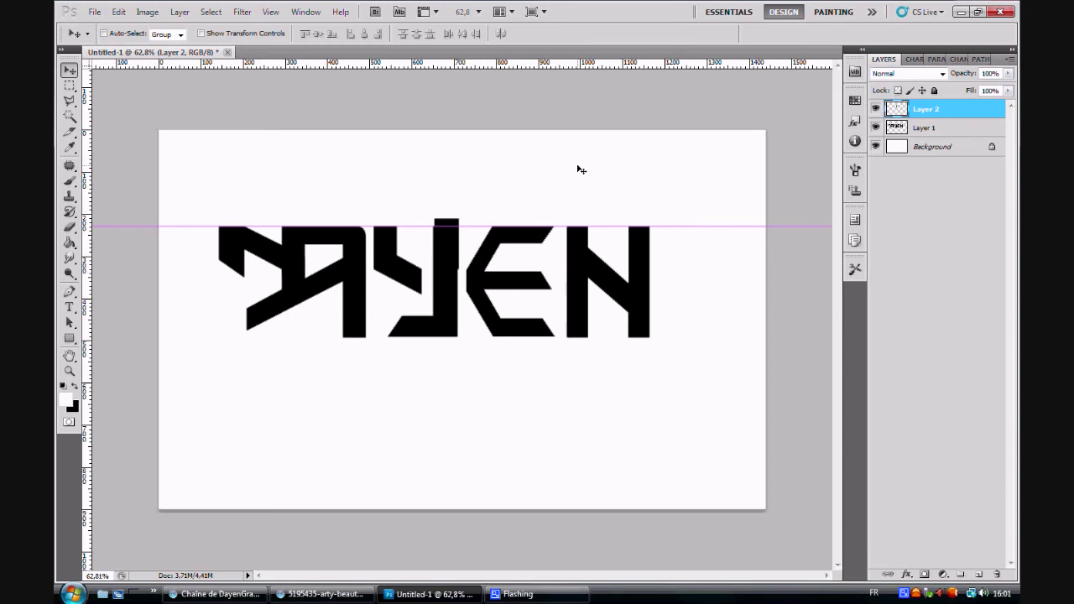
left_click_drag(458, 225, 393, 188)
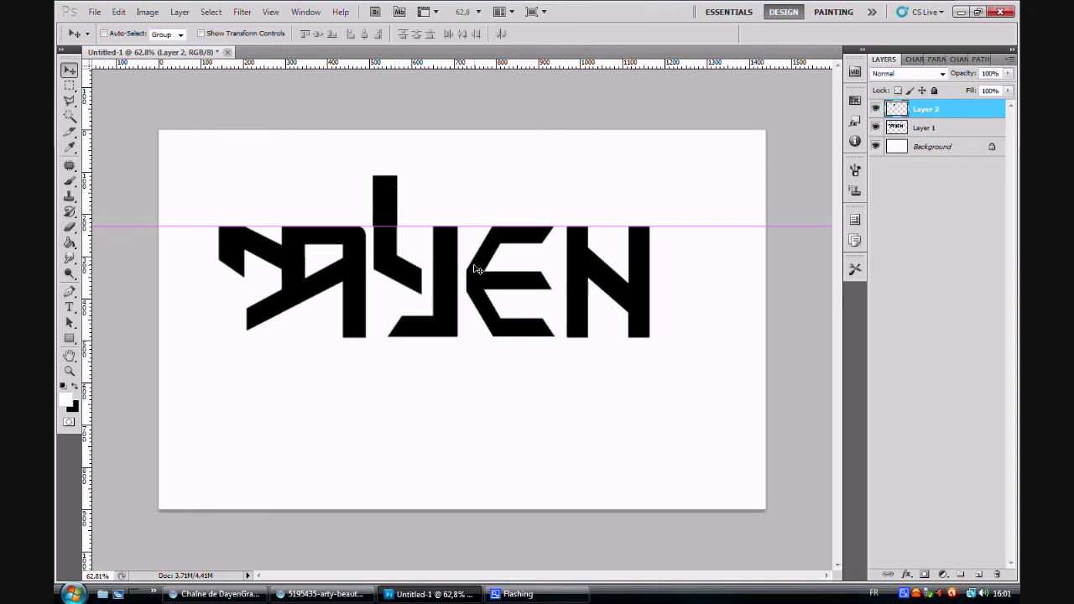
key("ctrl+z")
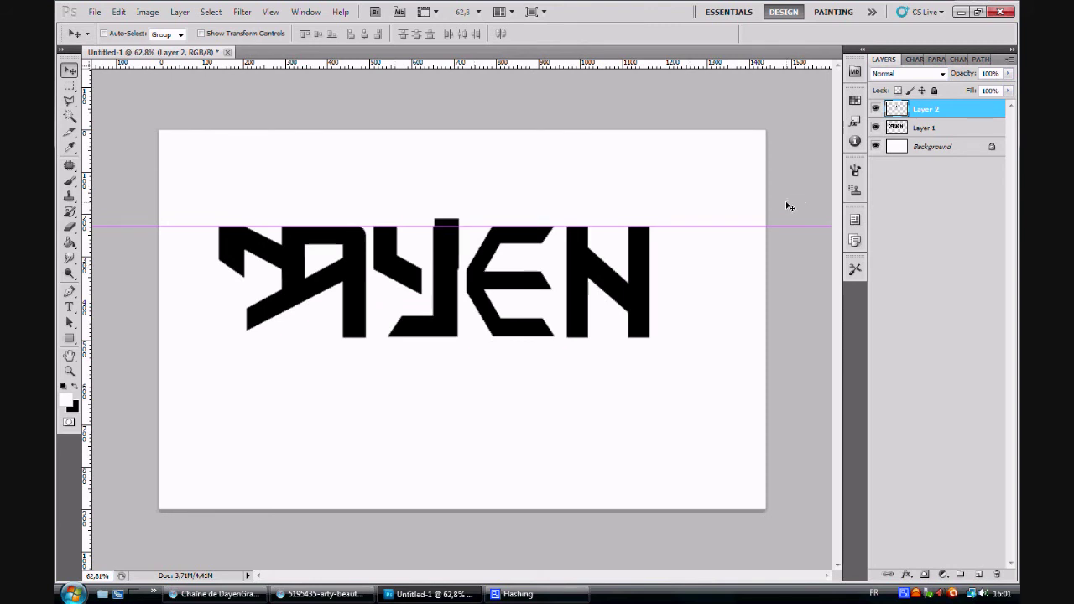
key("Delete")
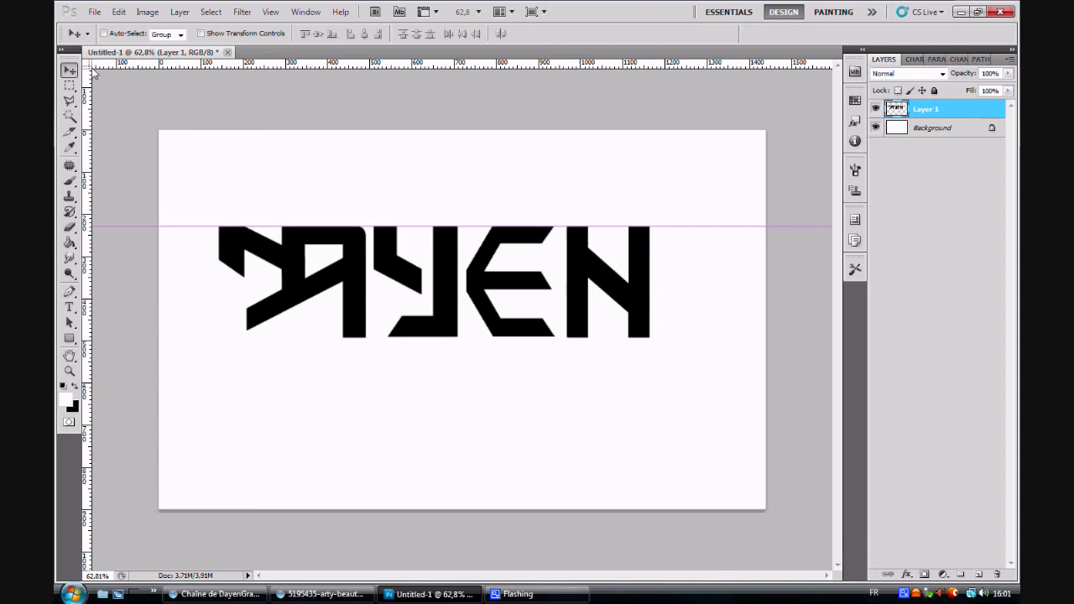
Select and delete the N at the end of the word, and clear the selection.
left_click(69, 86)
left_click_drag(593, 312, 662, 360)
key("Delete")
key("ctrl+d")
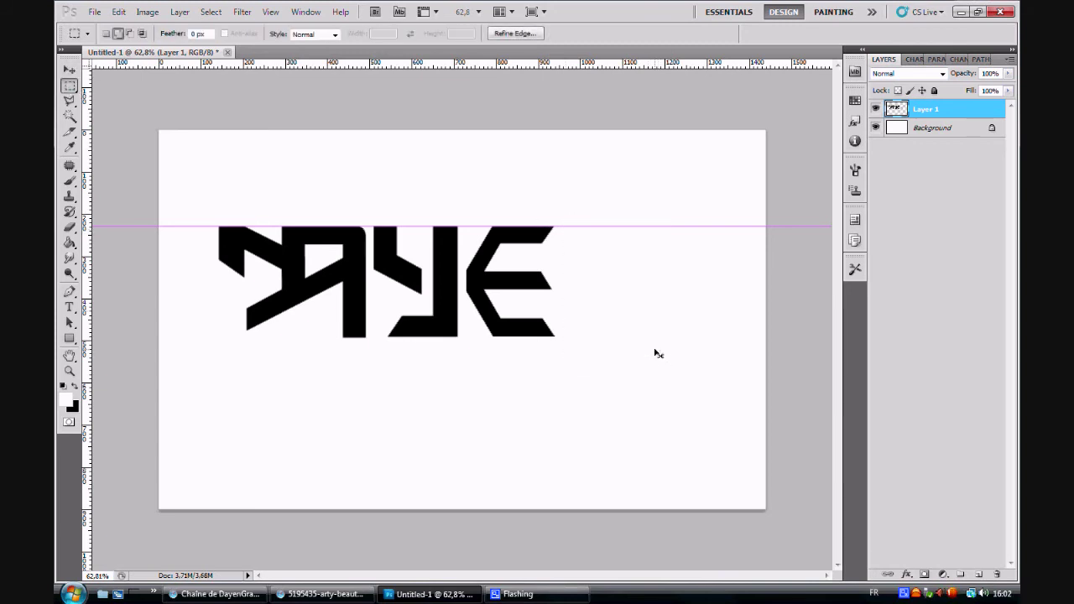
Add a 400 pt text letter z below the word and move it into the empty space after the E.
left_click(70, 307)
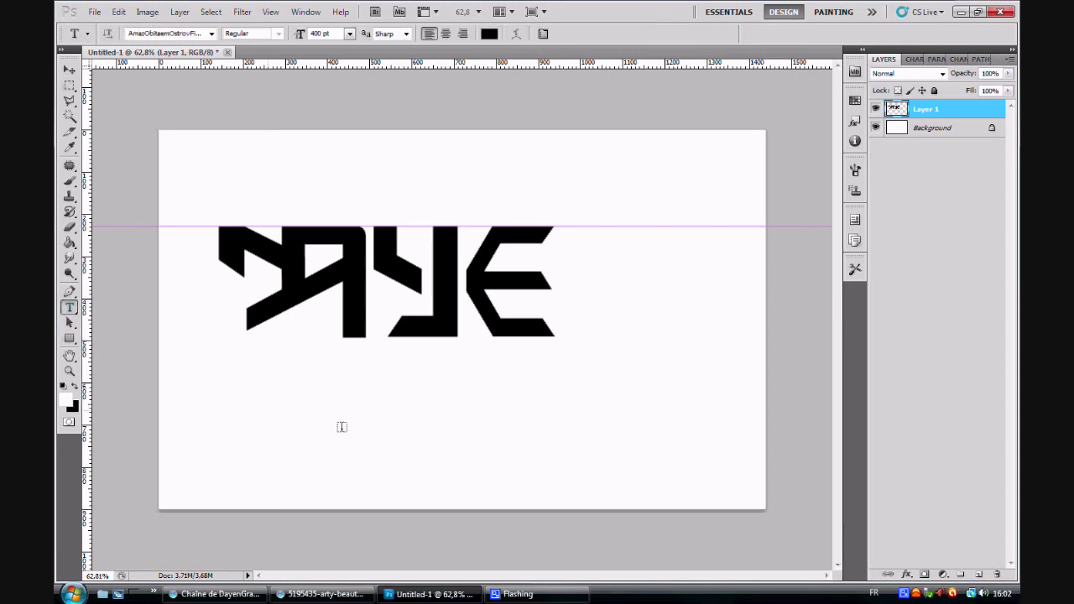
left_click(267, 409)
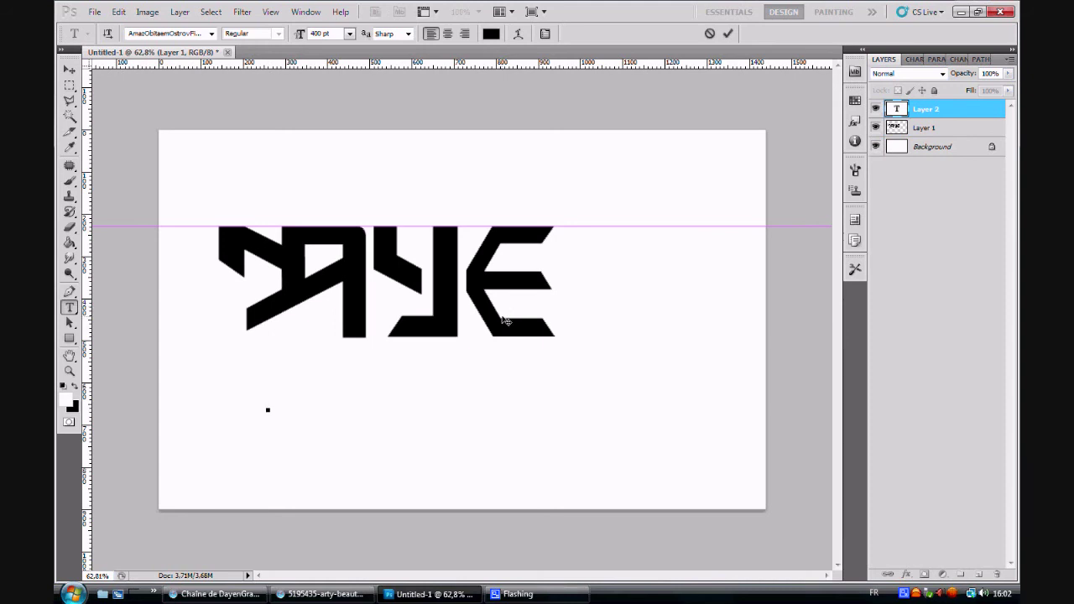
type("z")
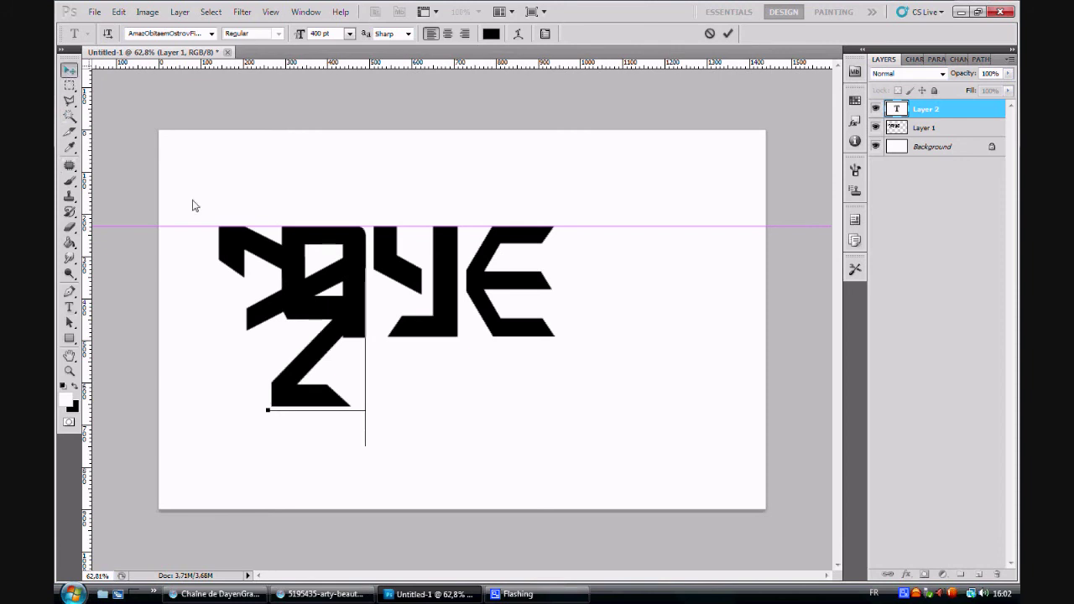
left_click_drag(310, 364, 626, 293)
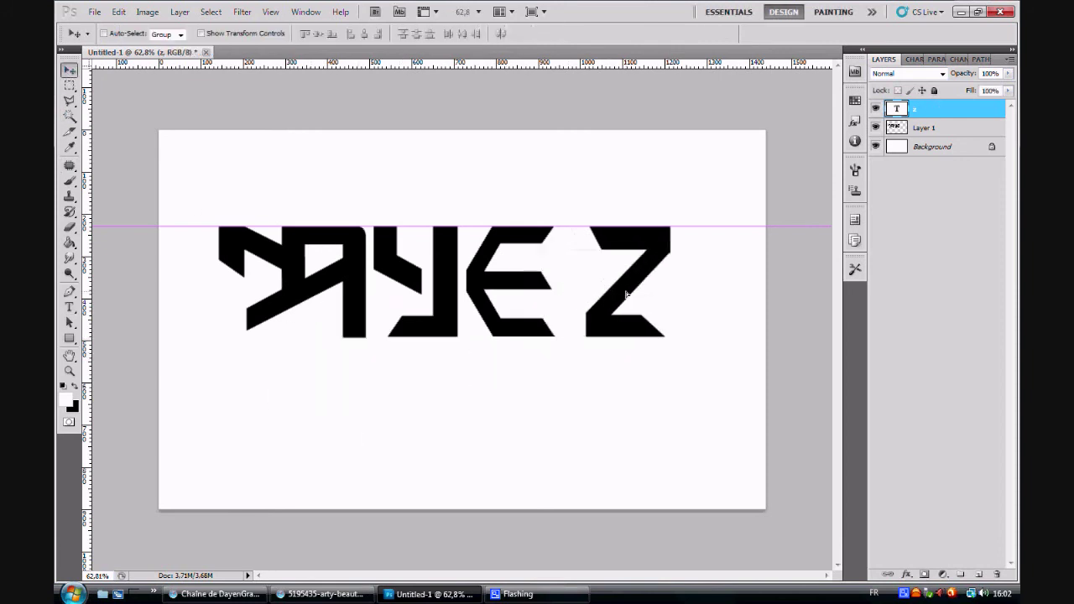
Rotate the z by -90 degrees so it reads as an N, apply the transformation and rasterize its layer.
key("ctrl+t")
left_click_drag(676, 387, 722, 223)
double_click(399, 36)
type("-90")
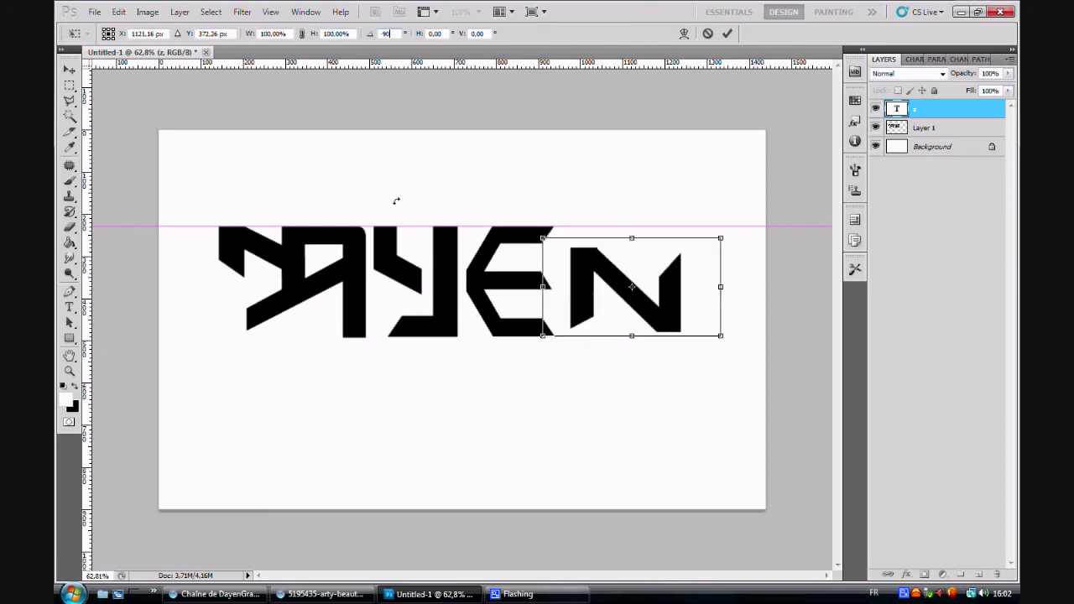
left_click(69, 70)
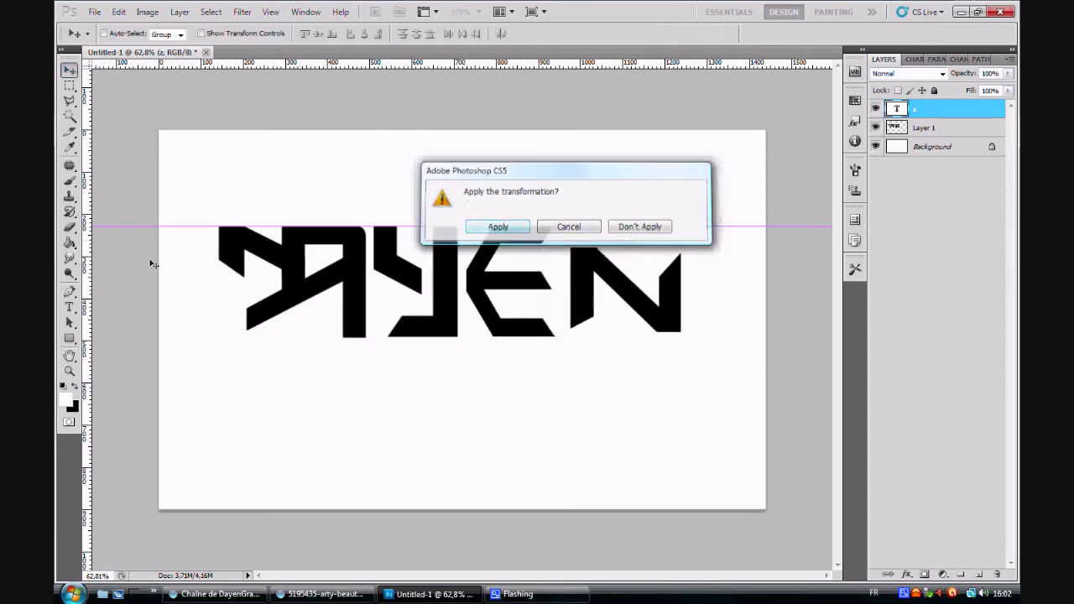
key("Return")
left_click(69, 227)
left_click(498, 245)
left_click(499, 238)
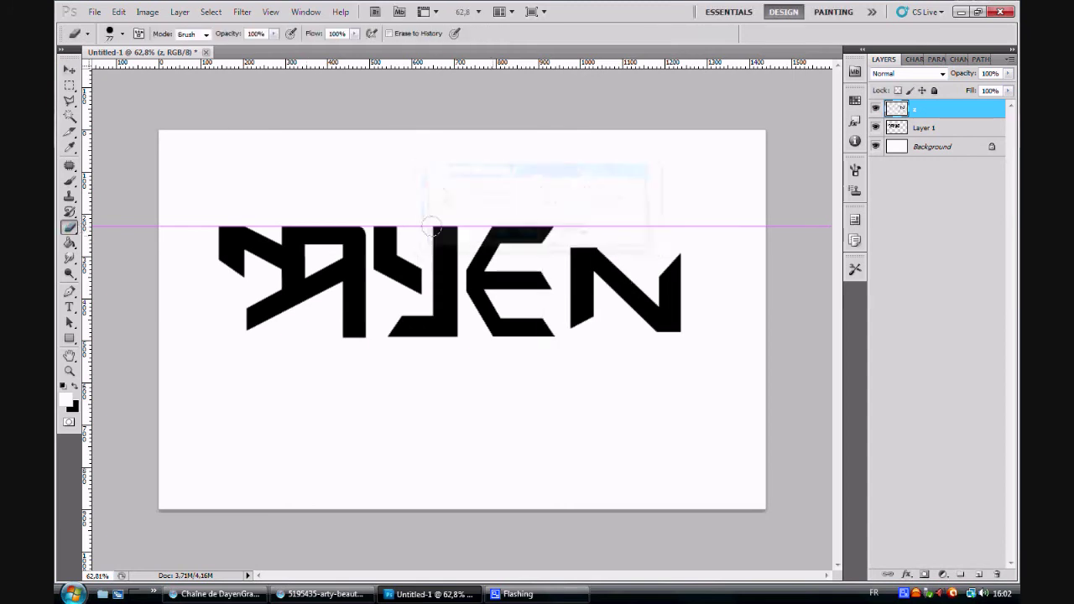
Move the rotated z slightly closer to the E and stretch its height upward to 123.88% to meet the guide.
key("v")
left_click_drag(615, 267, 609, 268)
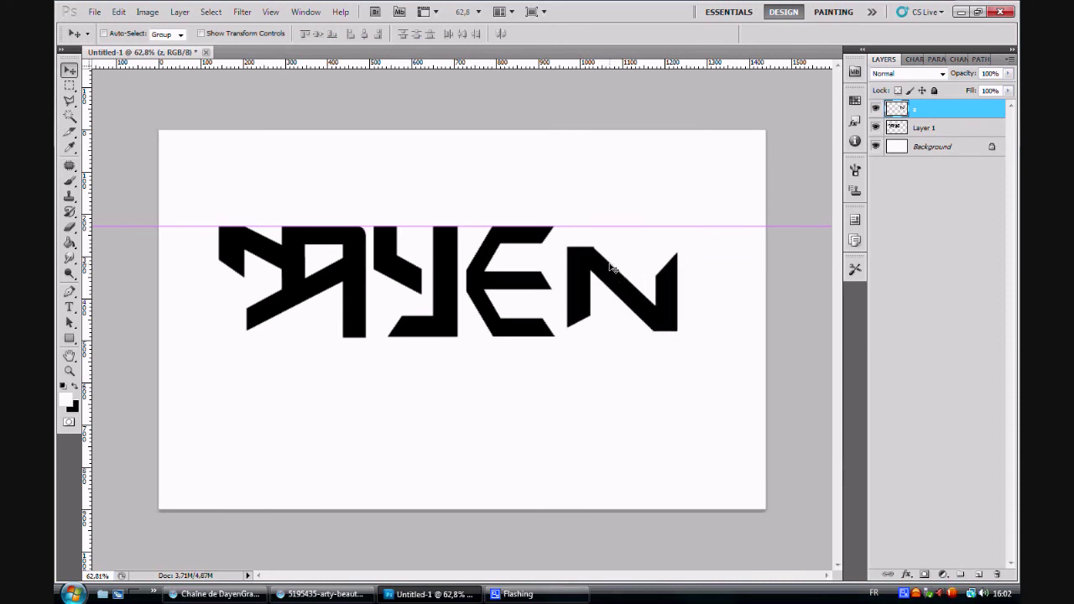
key("ctrl+t")
left_click_drag(623, 246, 623, 227)
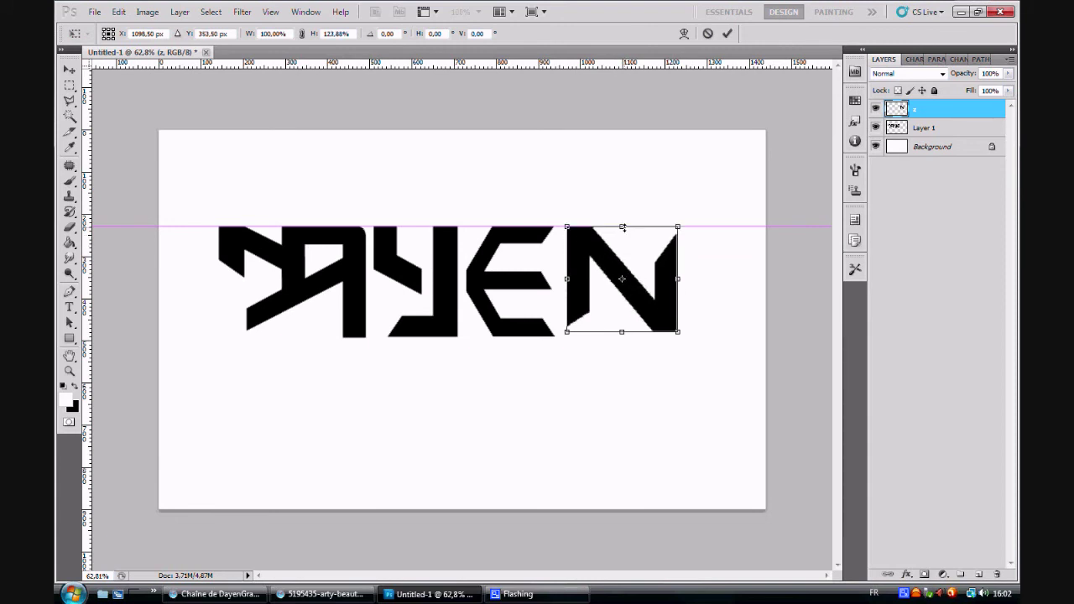
key("Return")
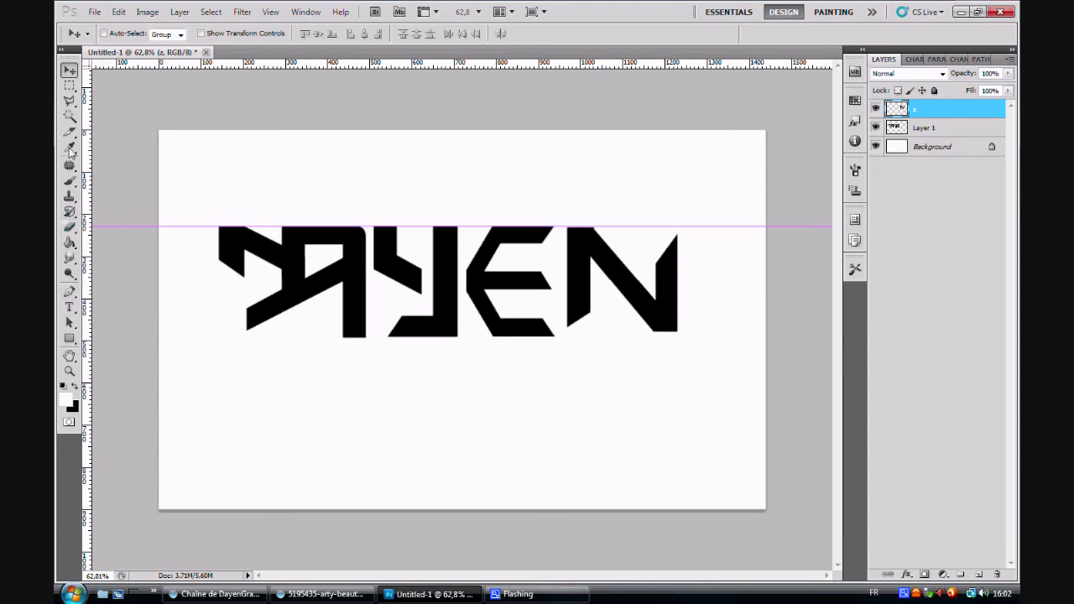
Try decorating the A with white marks from the 393 px preset brush resized to 101 px, and undo the strokes.
right_click(75, 186)
left_click(118, 179)
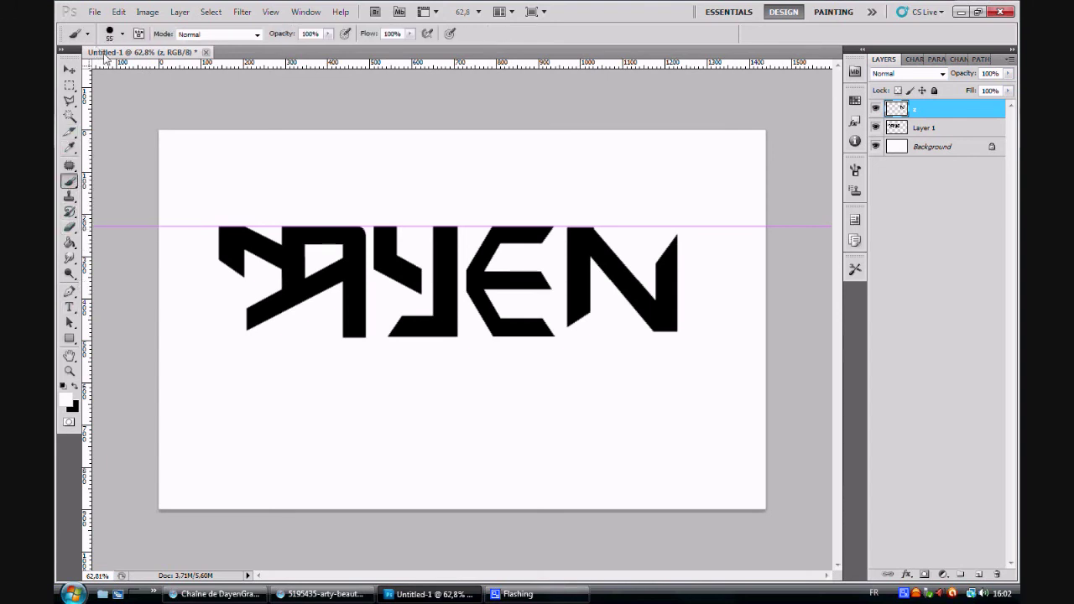
left_click(123, 34)
left_click_drag(207, 137, 214, 162)
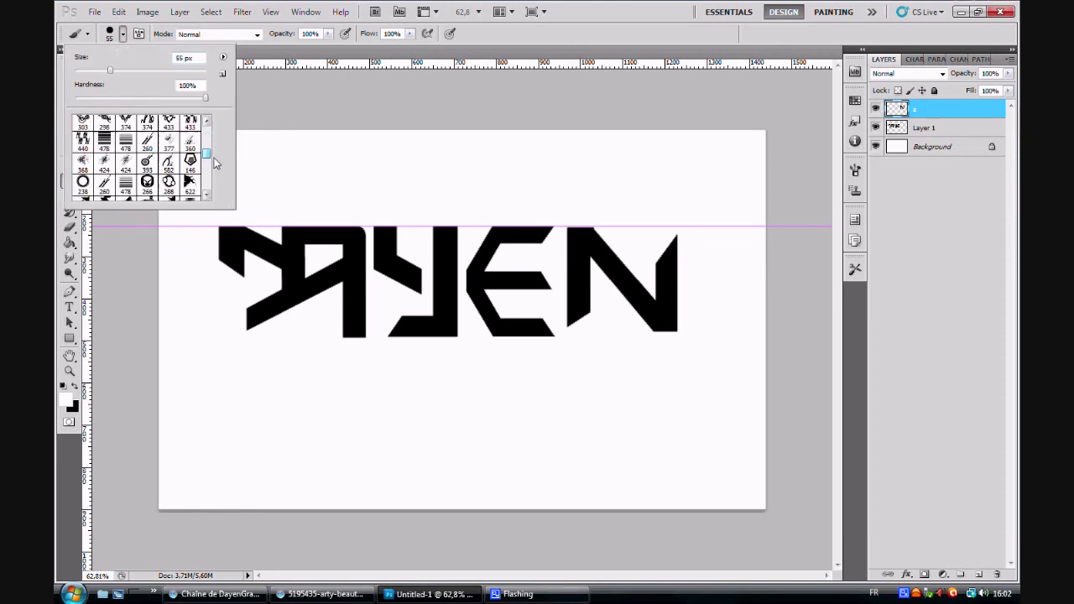
left_click(157, 166)
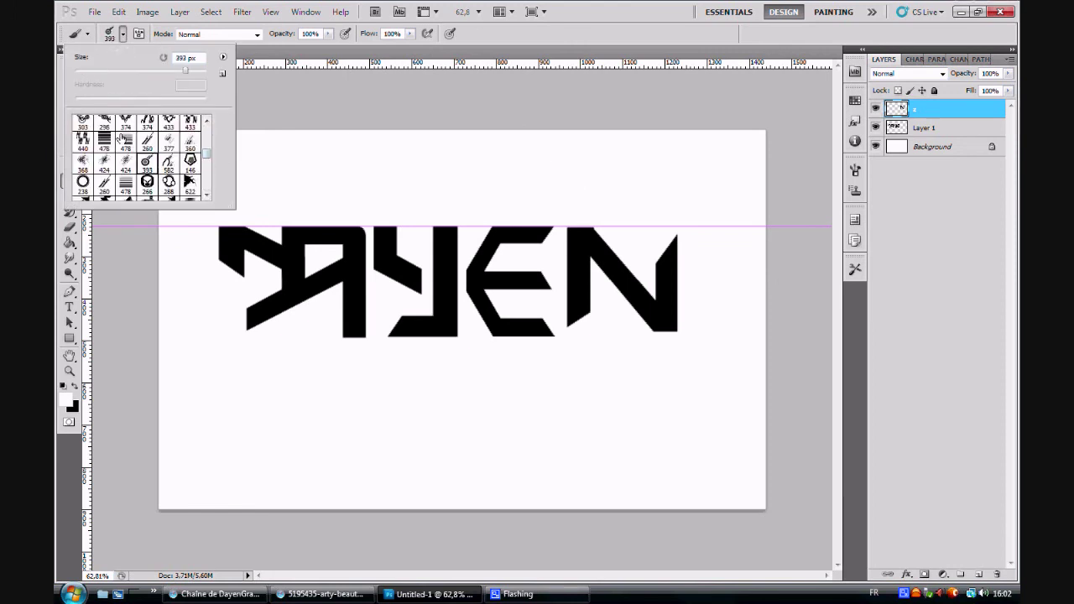
left_click_drag(172, 72, 141, 70)
left_click(292, 235)
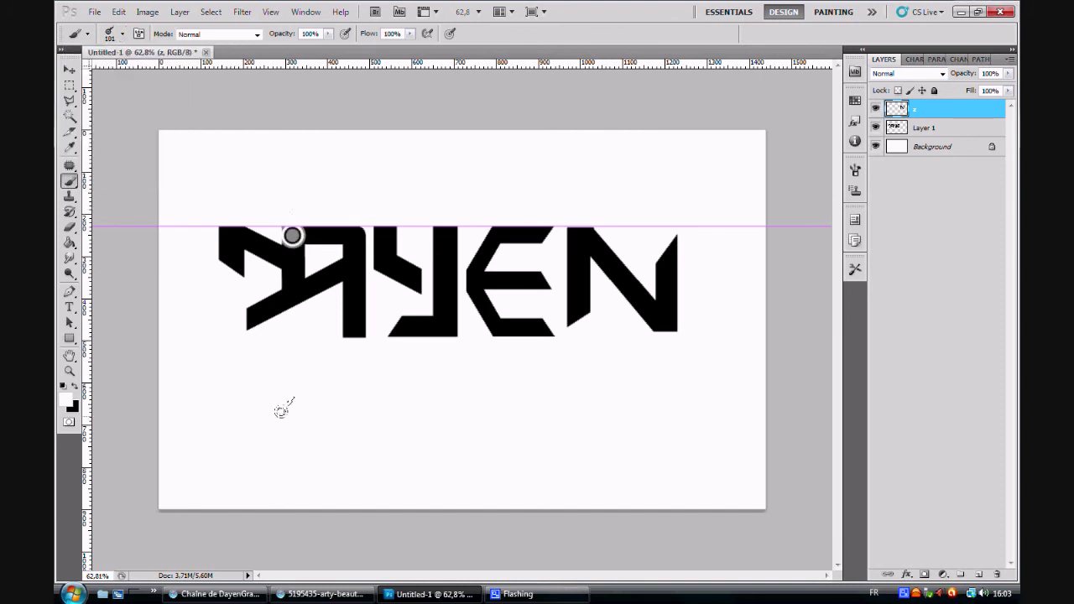
left_click_drag(365, 256, 351, 306)
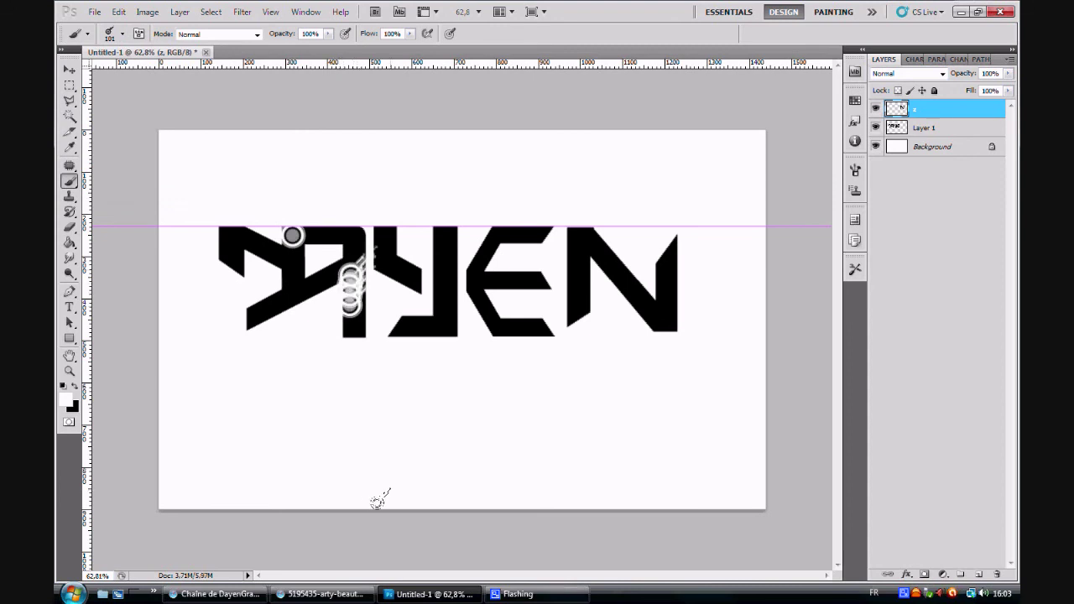
key("ctrl+z")
key("ctrl+z")
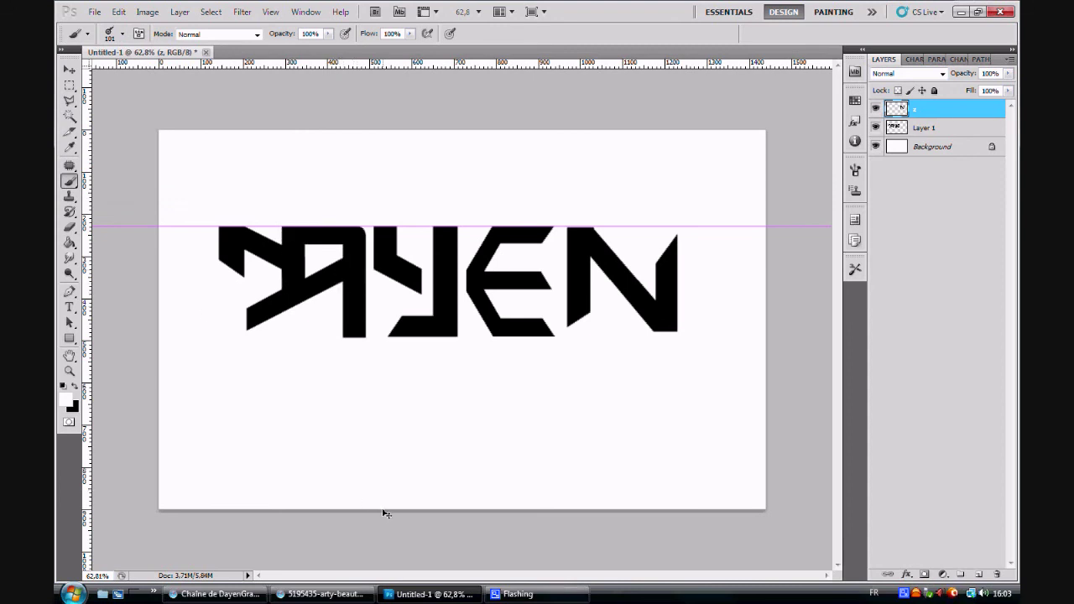
left_click(122, 34)
scroll(151, 161, "down", 10)
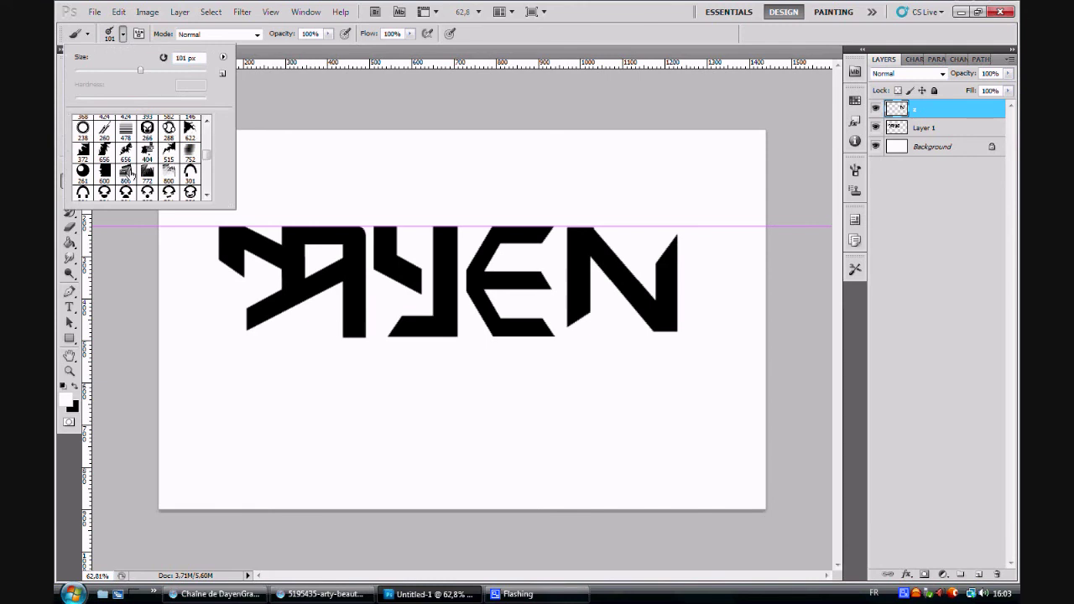
scroll(151, 161, "down", 10)
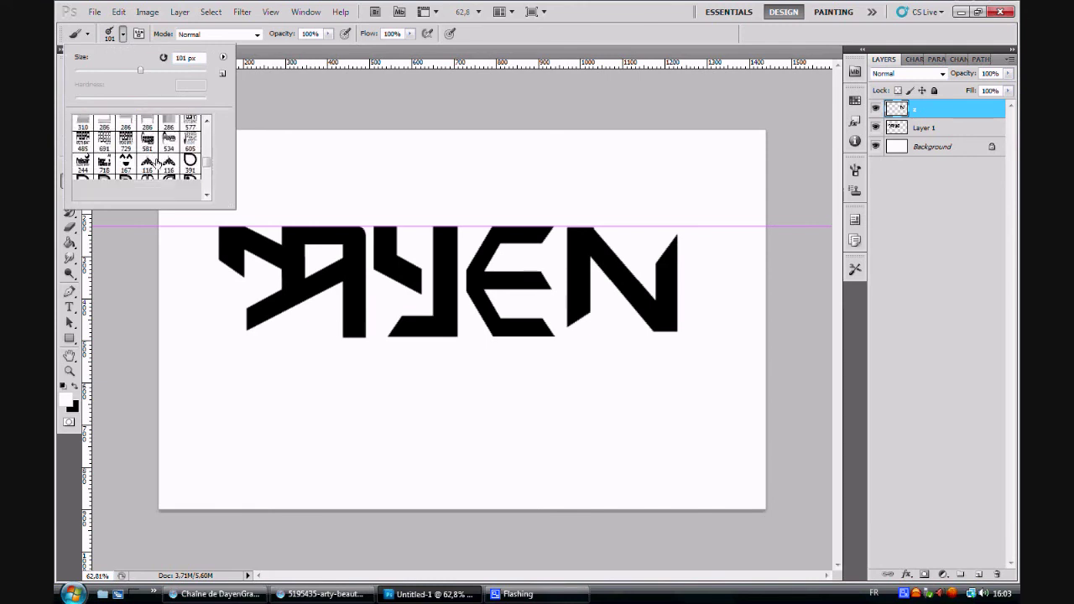
scroll(134, 191, "down", 5)
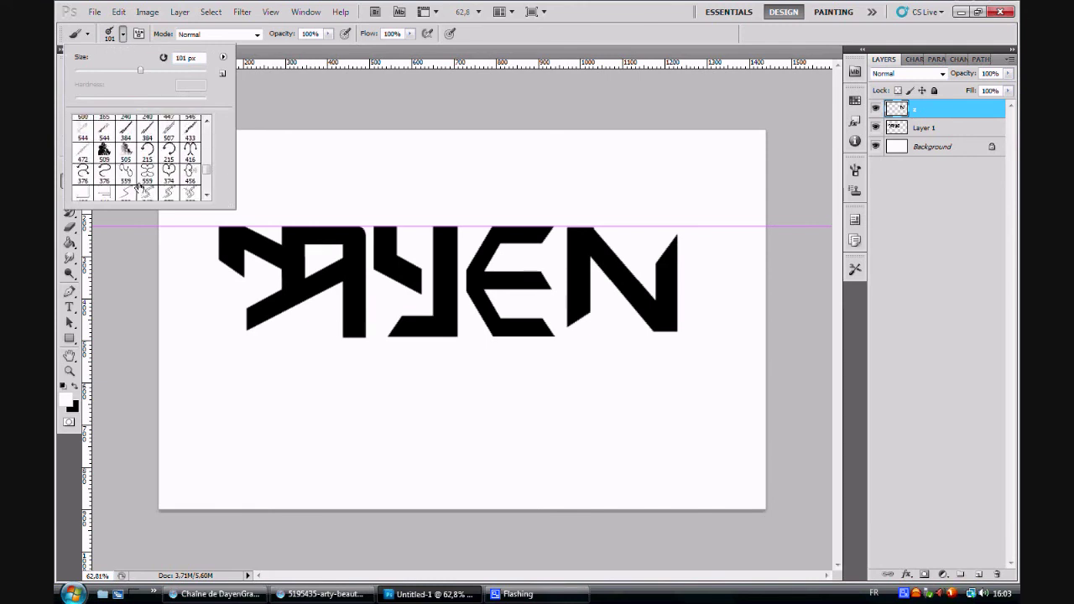
scroll(141, 175, "down", 8)
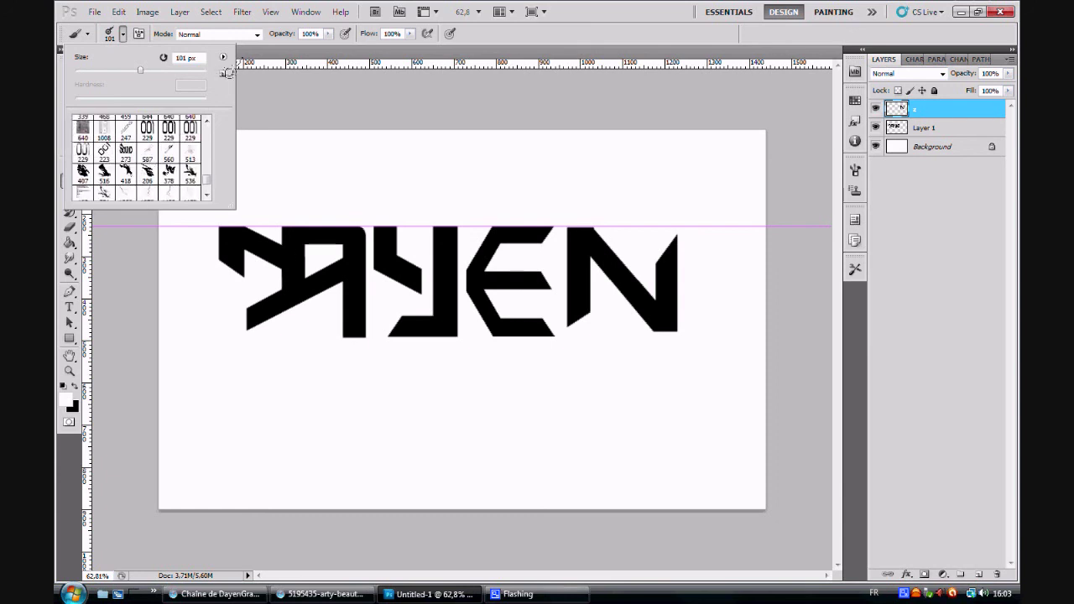
left_click(280, 88)
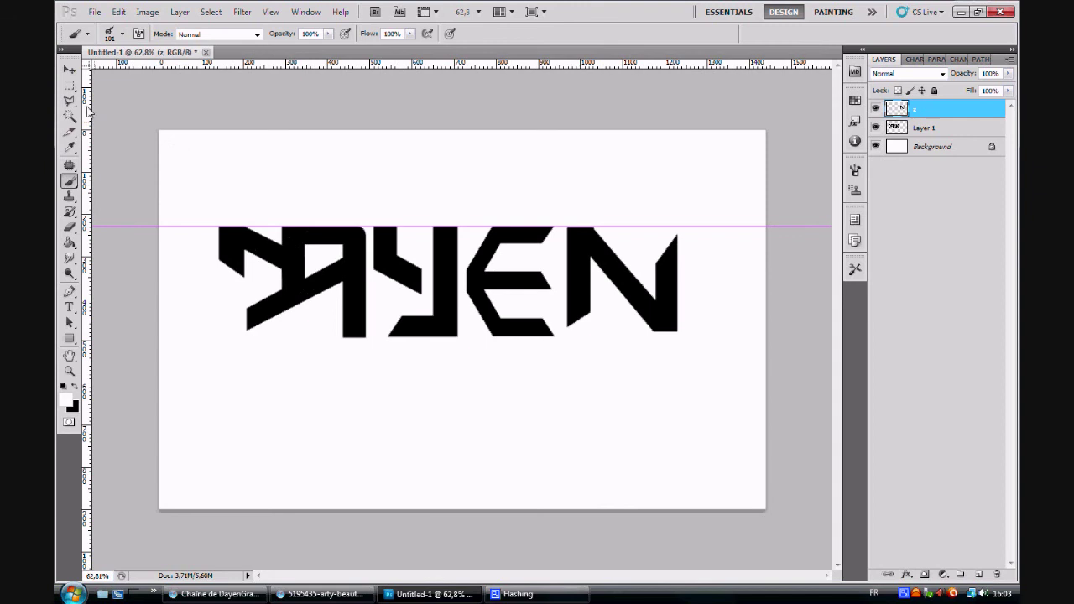
Select the z layer and Layer 1, check the channel's logo in the browser, and merge both layers in Photoshop.
left_click(69, 70)
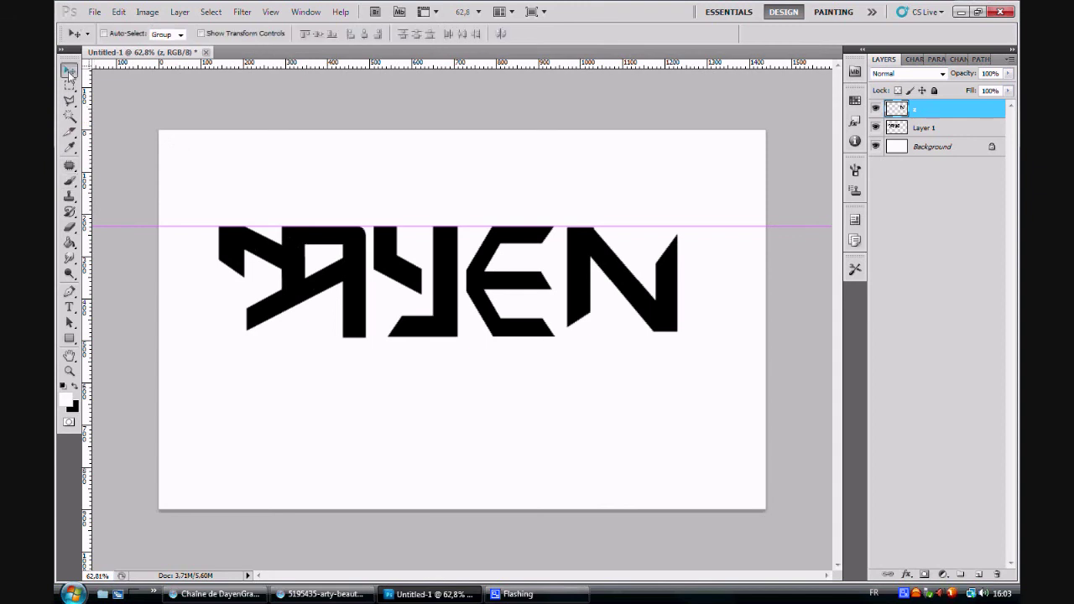
left_click(944, 129, "shift")
left_click(215, 593)
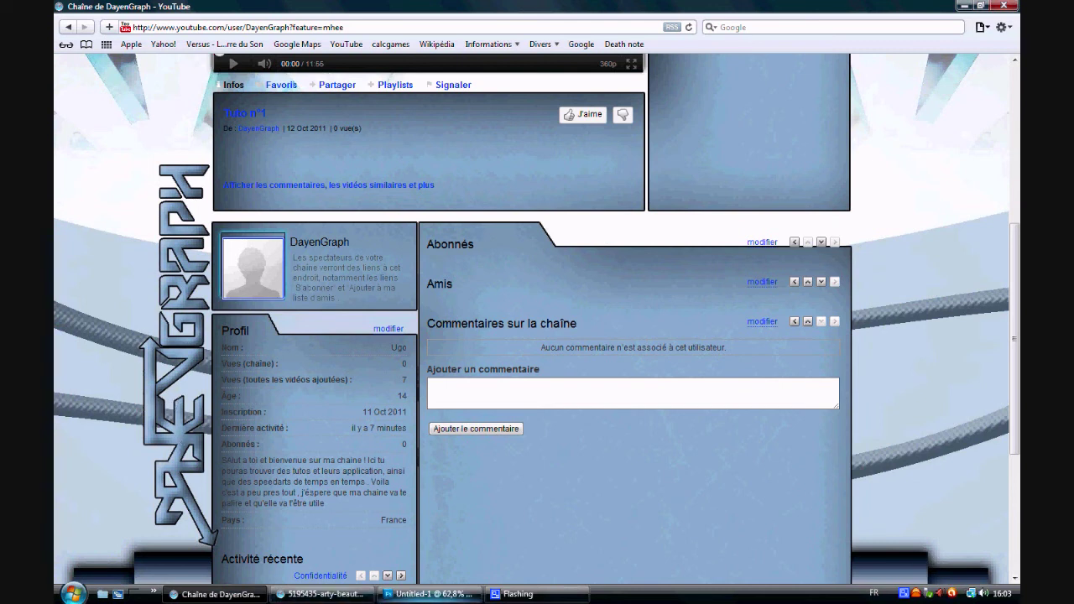
left_click(426, 594)
right_click(941, 131)
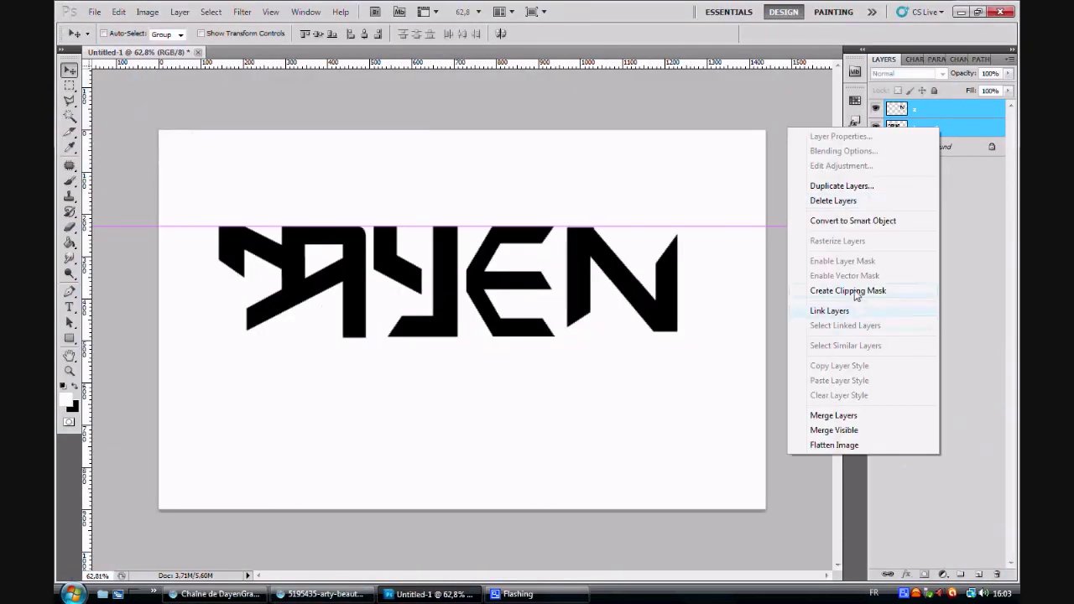
left_click(816, 416)
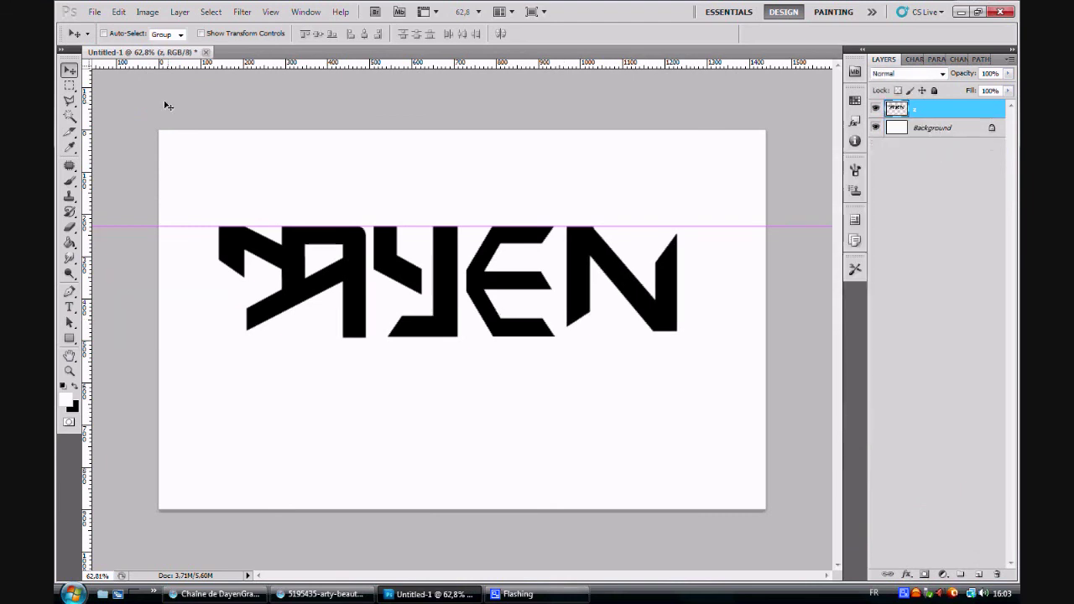
Move the merged DAYEN logo horizontally towards the middle of the canvas and check the channel's logo in the browser.
left_click_drag(391, 233, 440, 256)
key("ctrl+z")
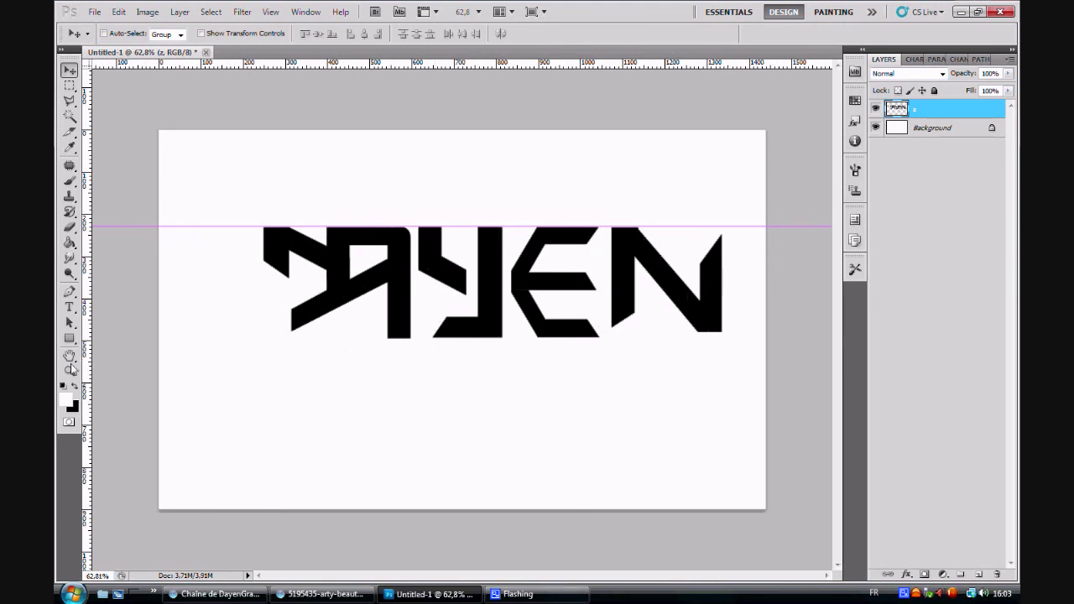
left_click(70, 371)
left_click_drag(266, 224, 307, 248)
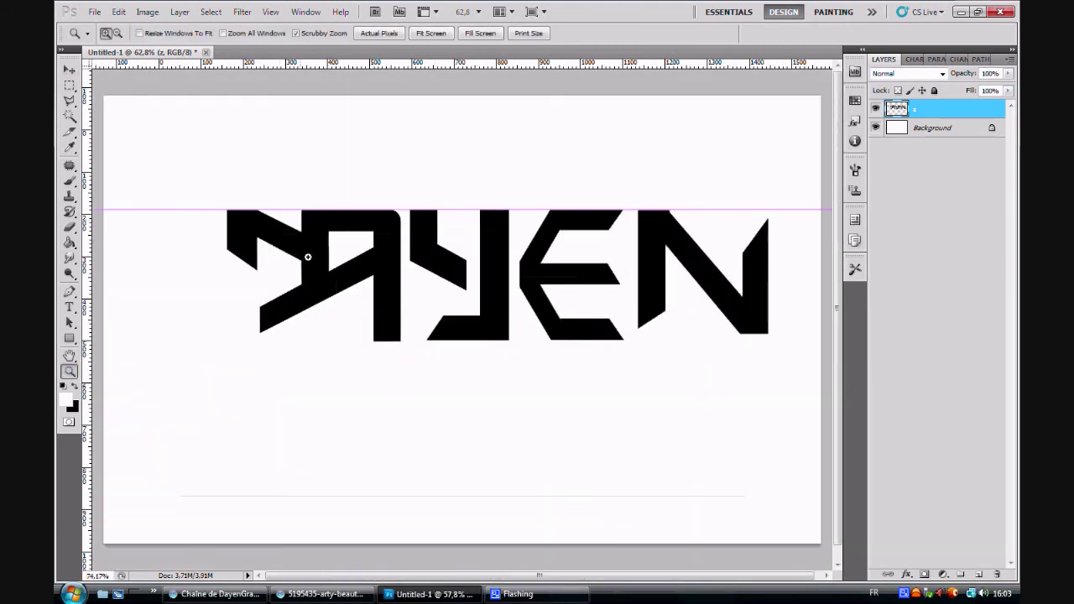
left_click(224, 593)
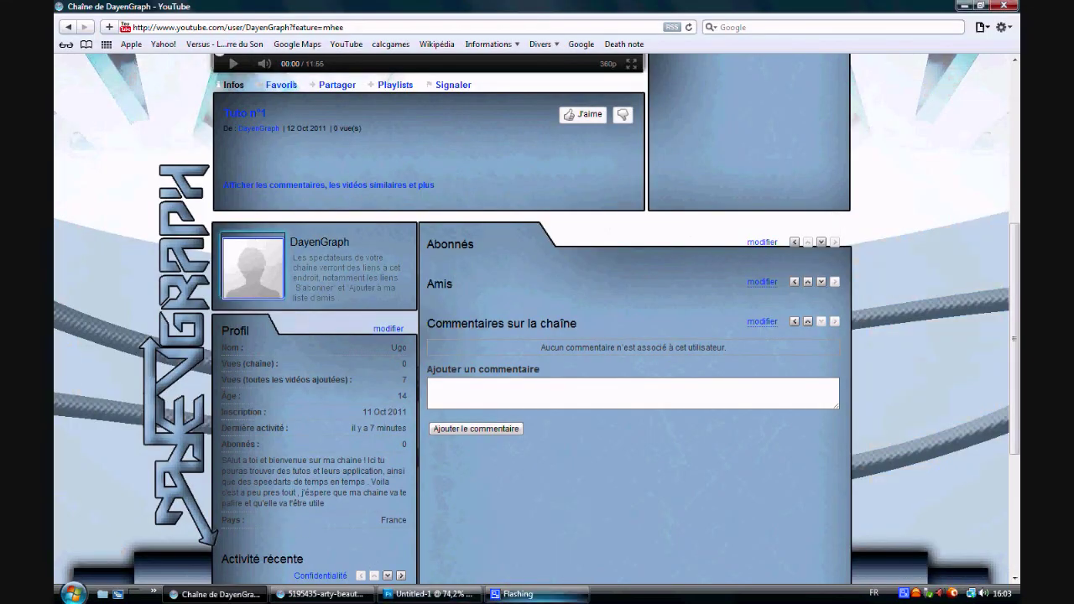
left_click(432, 594)
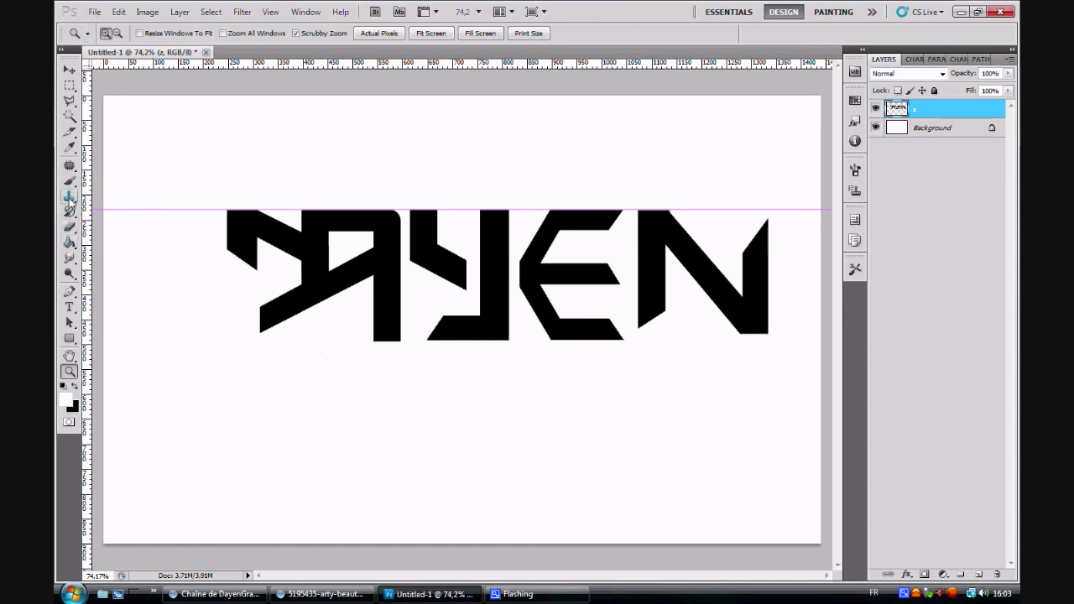
Add DAY as a new 400 pt text in the AmazObitaemOstrovFine font and place it beneath the finished logo.
left_click(70, 307)
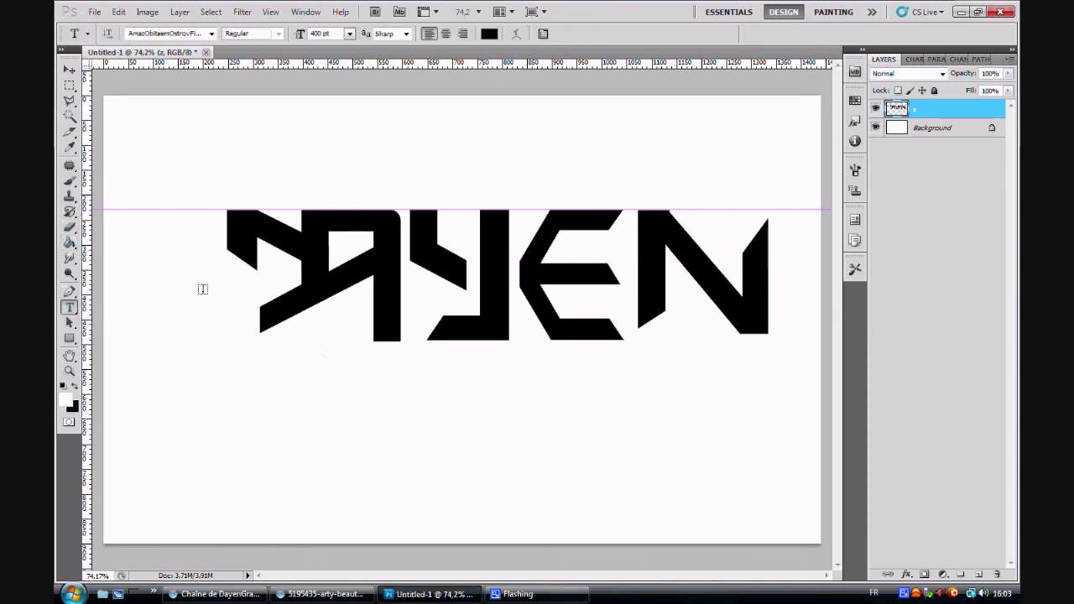
left_click(262, 448)
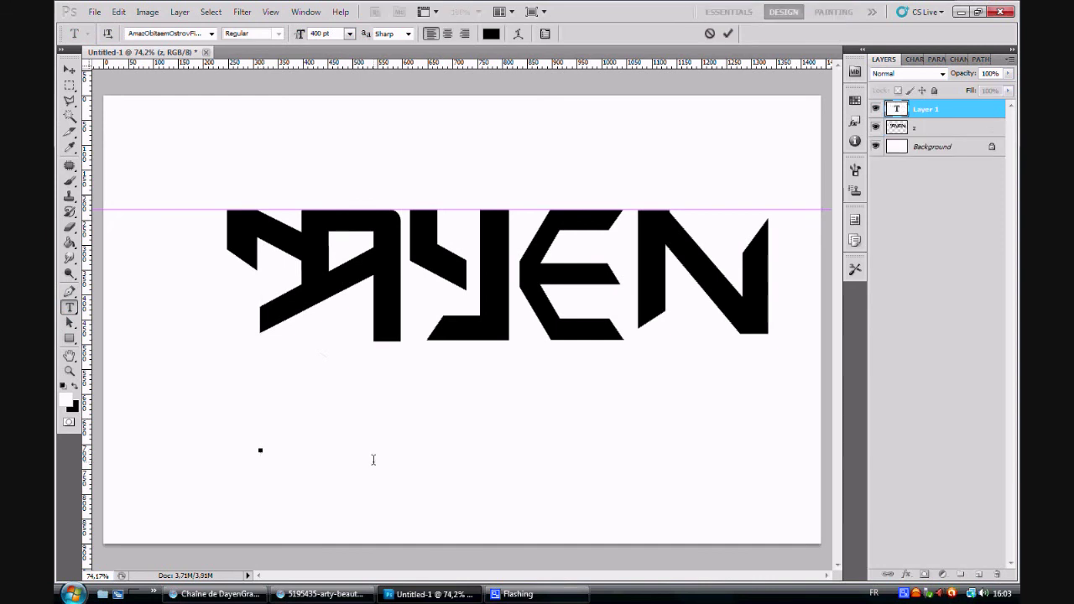
type("DAY")
left_click(71, 68)
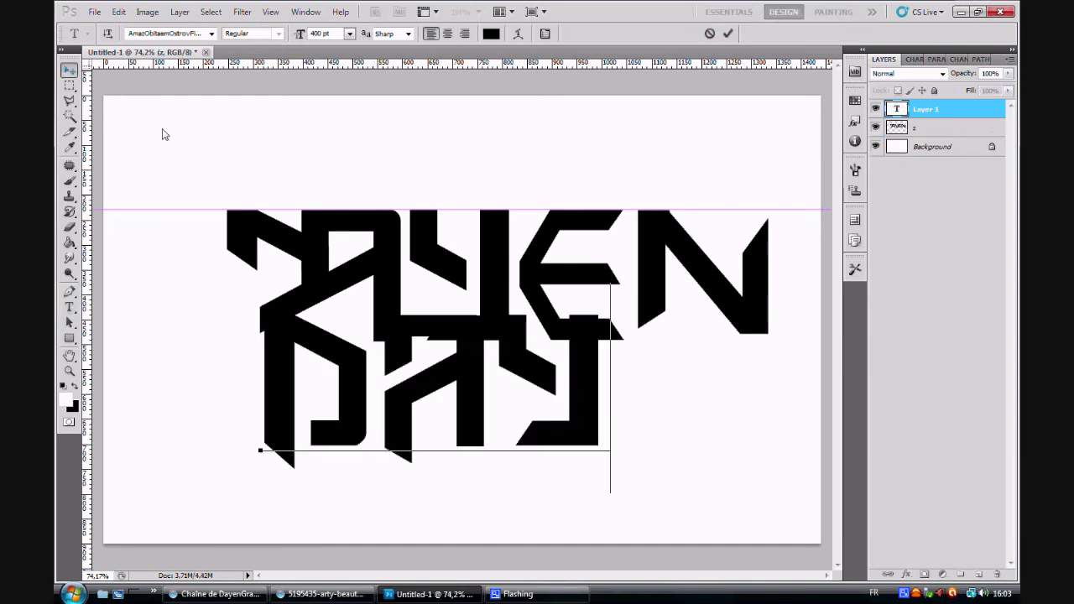
left_click_drag(415, 353, 361, 407)
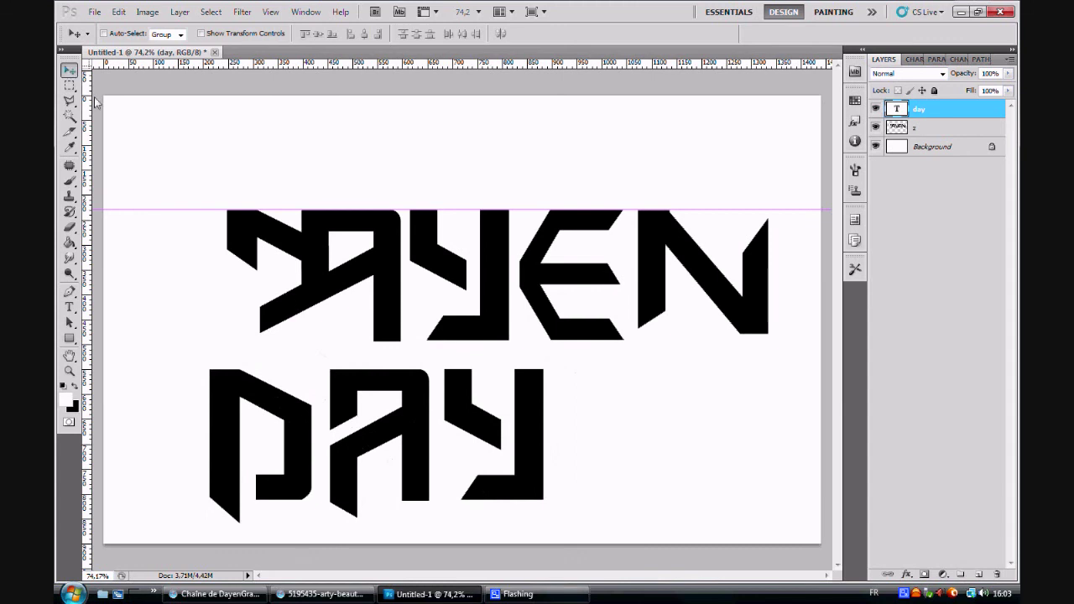
Rasterize the day text layer.
key("b")
left_click(249, 249)
key("Return")
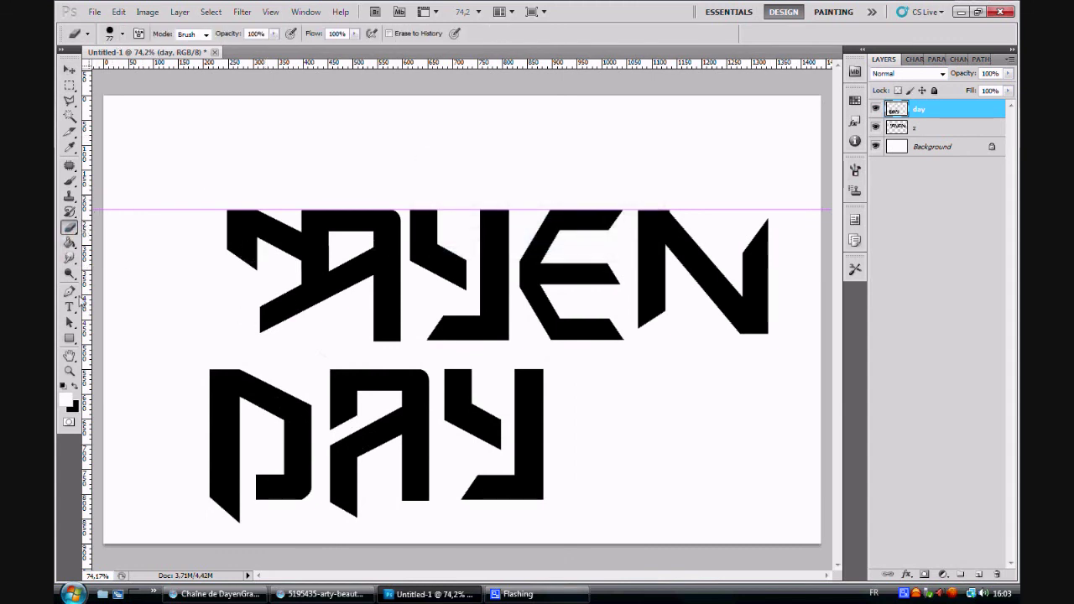
Add EN as a separate 400 pt text beside the rasterized DAY.
left_click(71, 308)
left_click(551, 414)
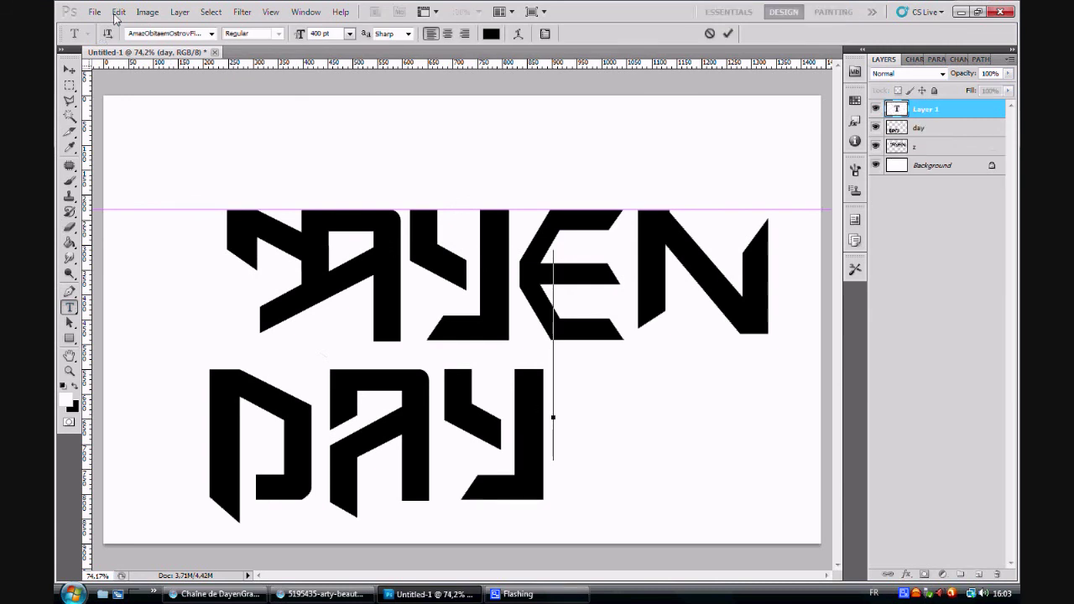
type("EN")
Try the Blackoak Std font on the EN text.
left_click(212, 34)
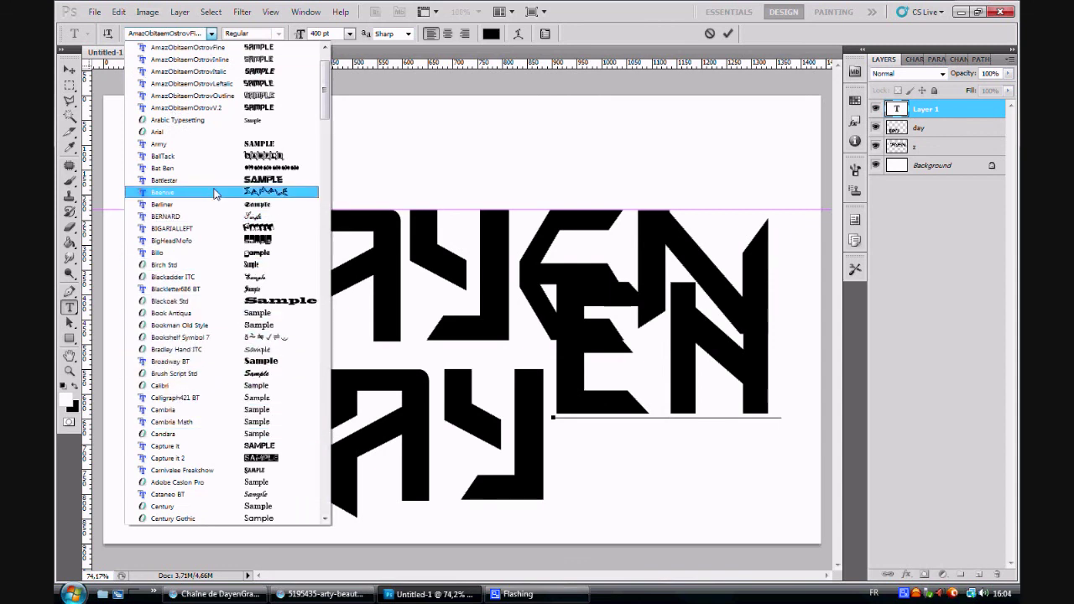
left_click(232, 300)
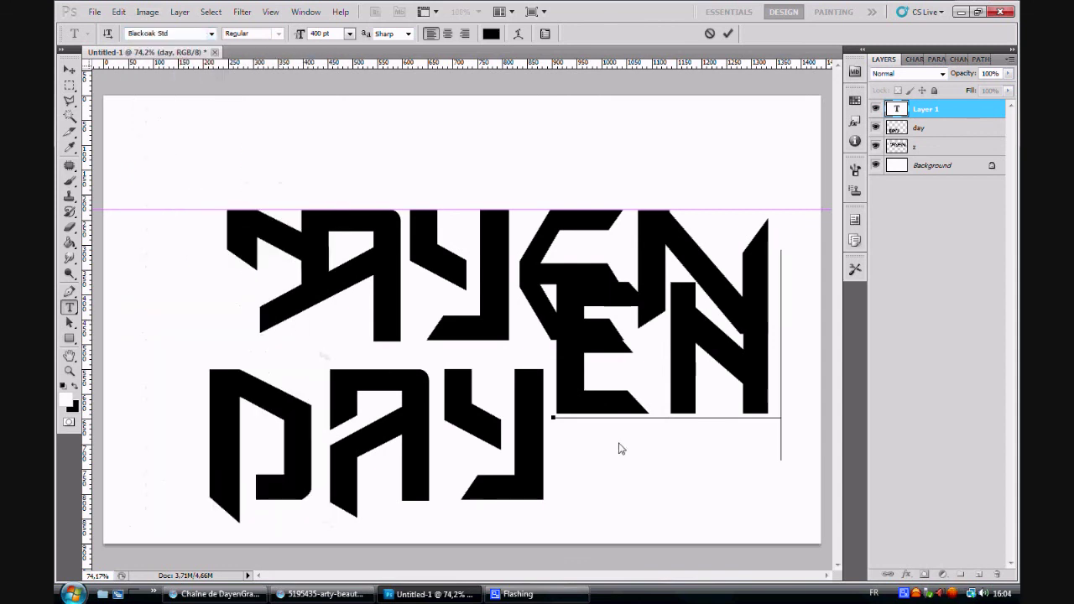
left_click(211, 34)
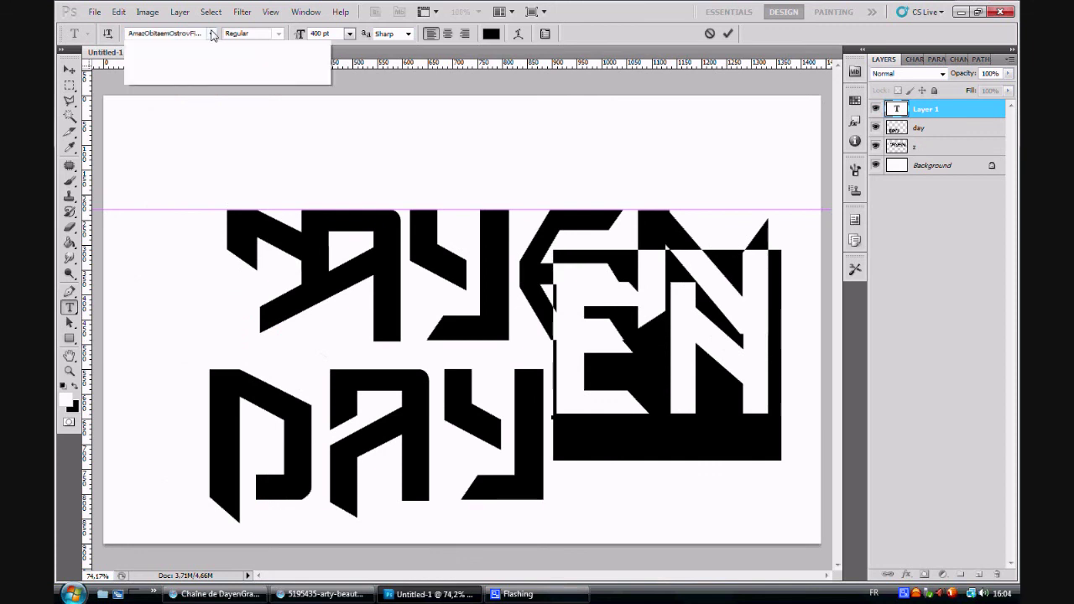
scroll(195, 213, "up", 1)
scroll(195, 213, "up", 1)
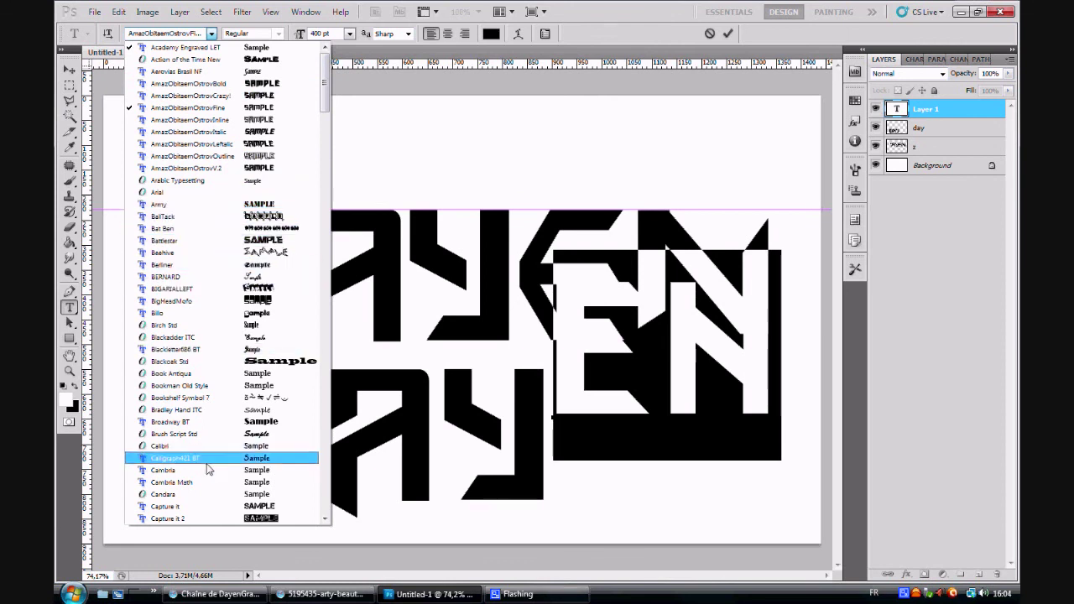
left_click(242, 362)
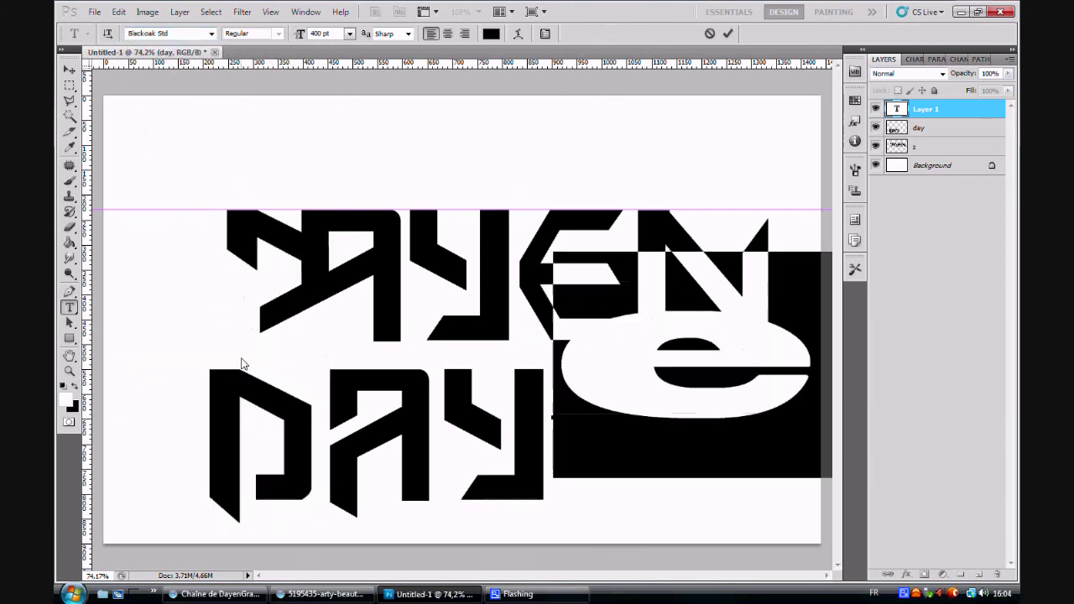
Change the EN text to a plain sans-serif font and place it at the end of DAY so the line reads DAYen.
left_click(212, 33)
scroll(202, 206, "down", 15)
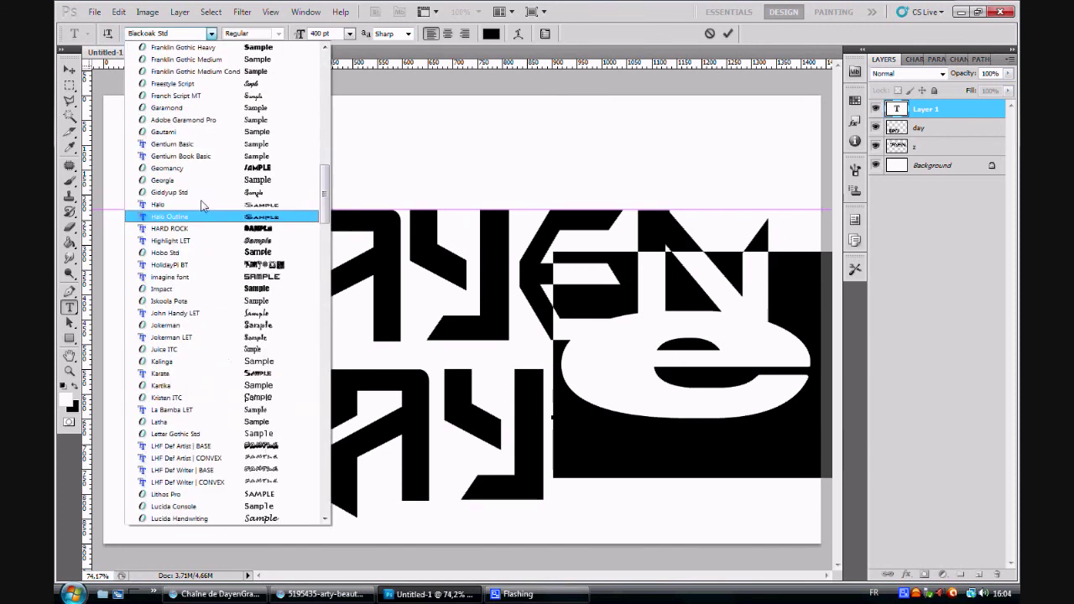
left_click(221, 386)
left_click(70, 70)
left_click_drag(624, 371, 615, 443)
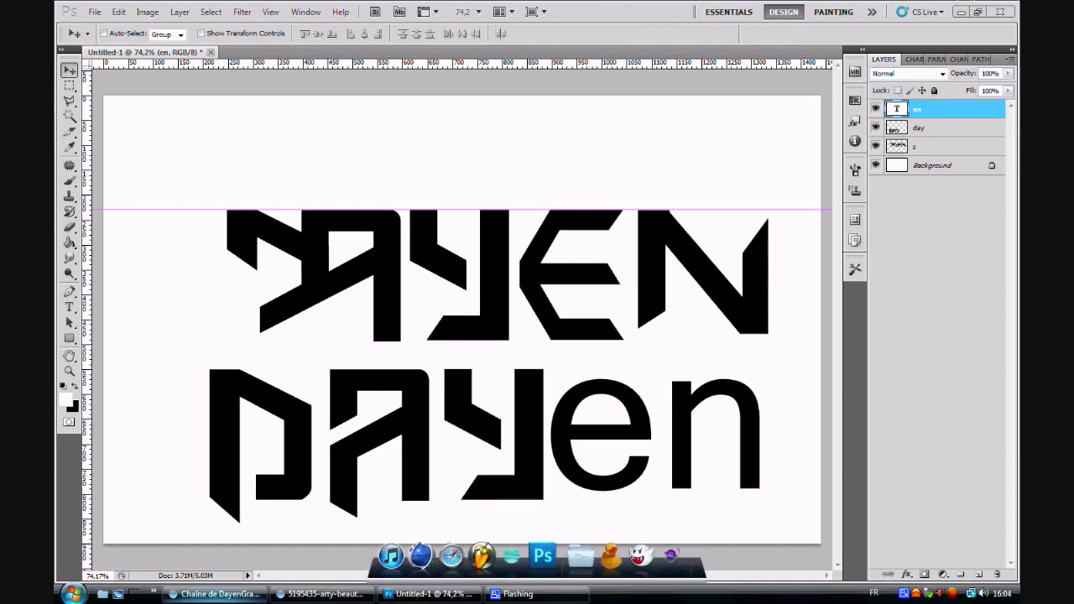
Examine the YouTube channel page and the portrait photo page in the browser, and return to Photoshop.
mouse_move(238, 597)
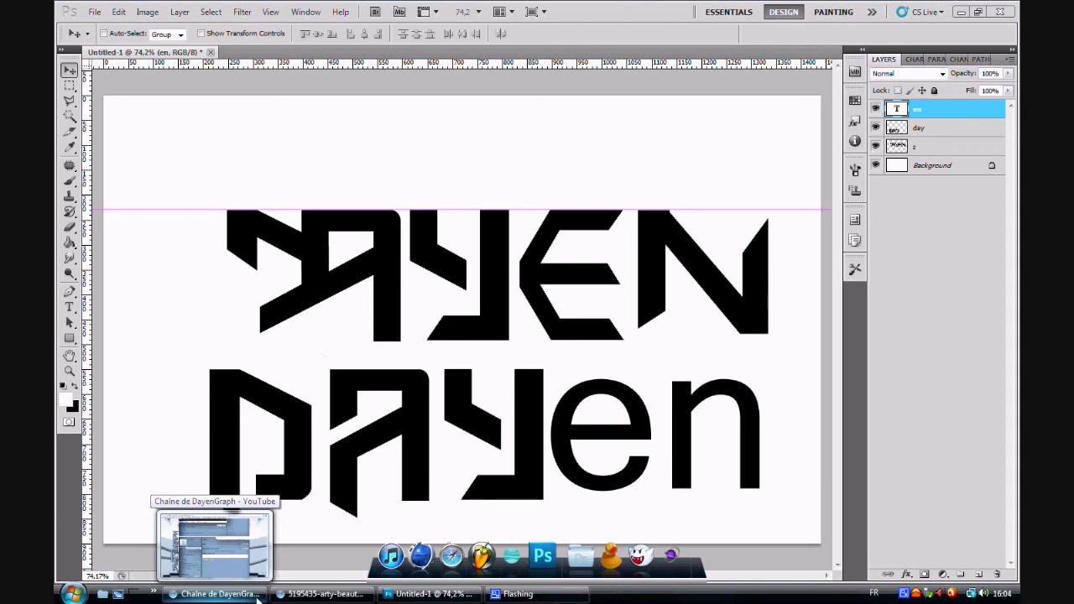
left_click(261, 592)
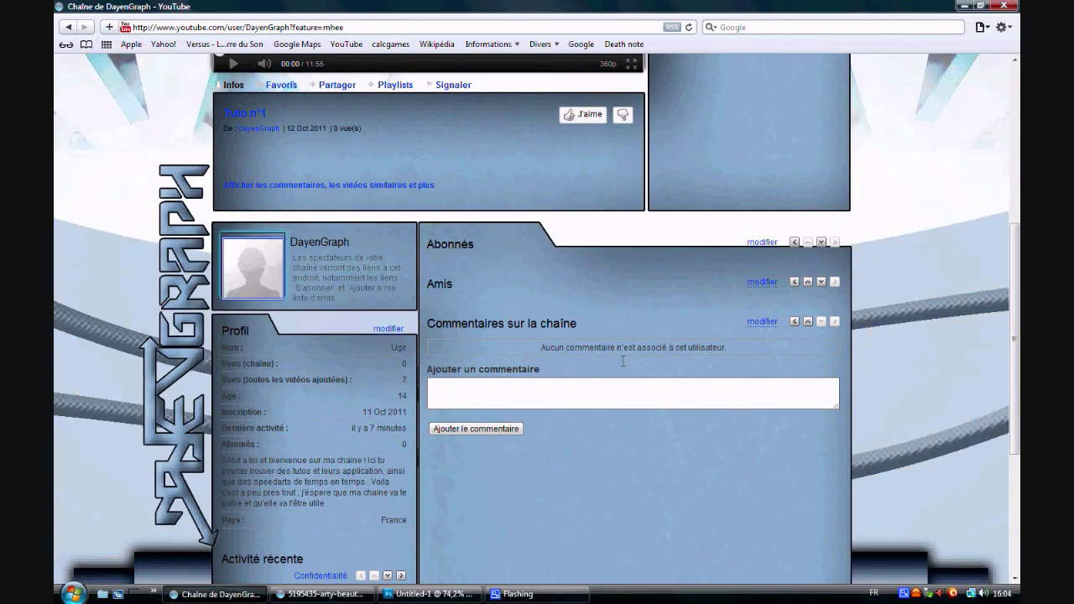
scroll(644, 357, "down", 3)
scroll(651, 347, "up", 5)
scroll(649, 344, "up", 2)
scroll(654, 346, "down", 5)
scroll(661, 347, "up", 5)
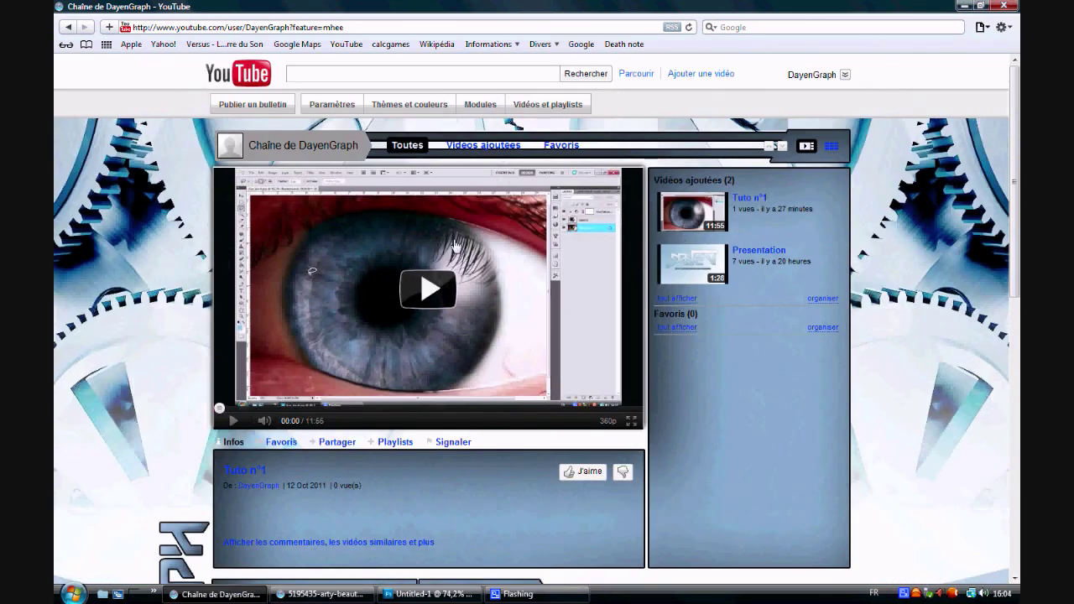
left_click(447, 594)
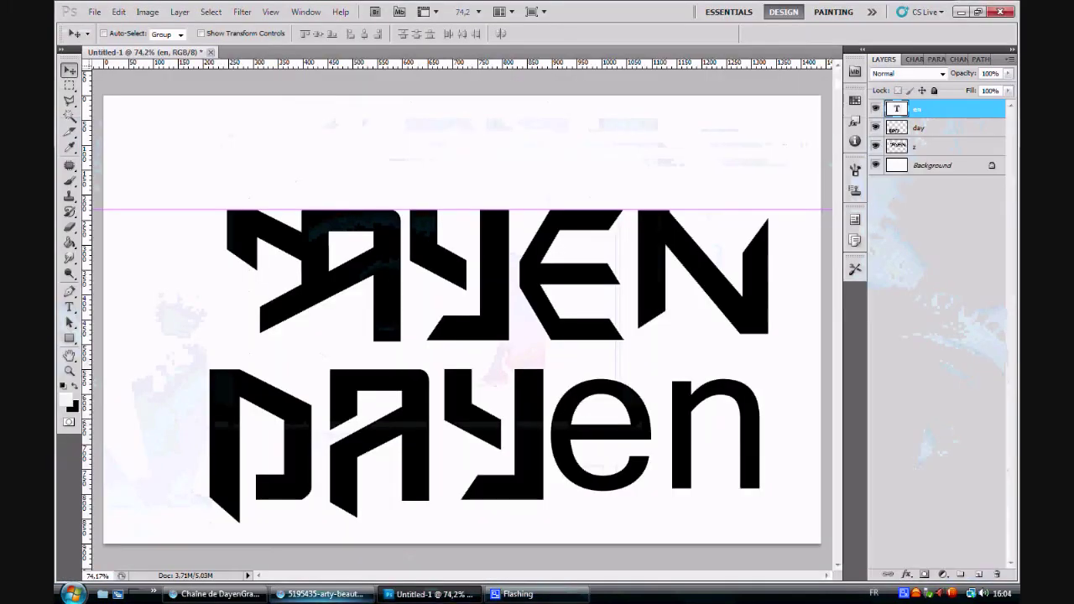
left_click(323, 594)
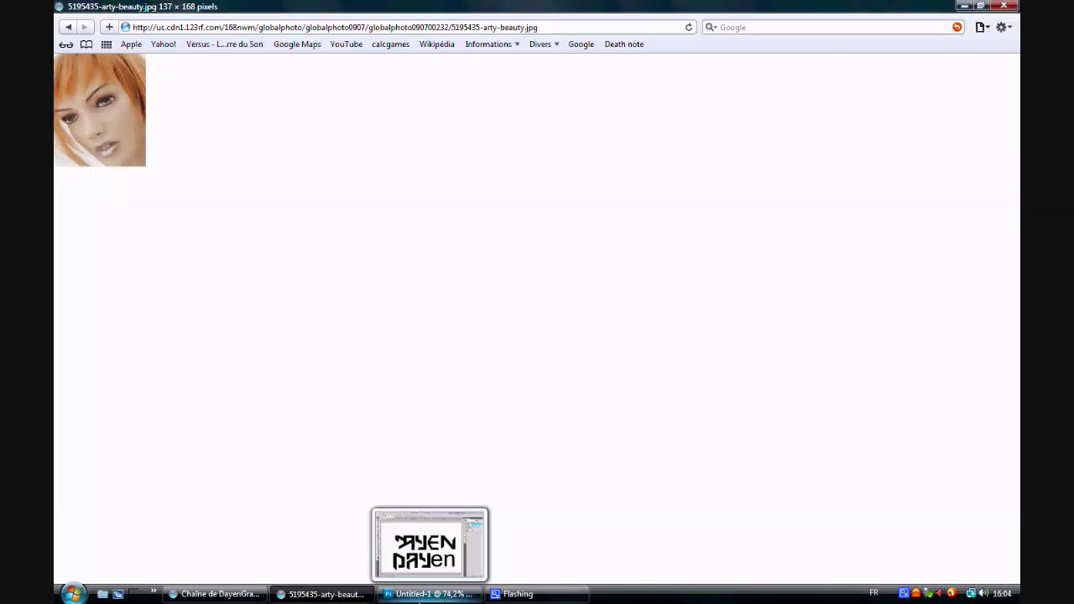
left_click(430, 594)
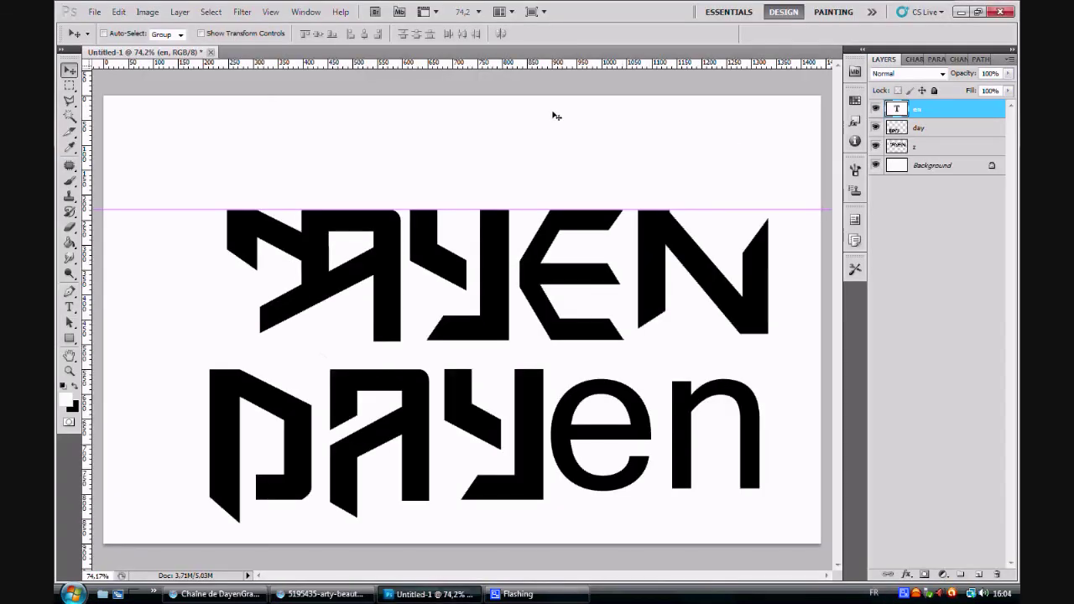